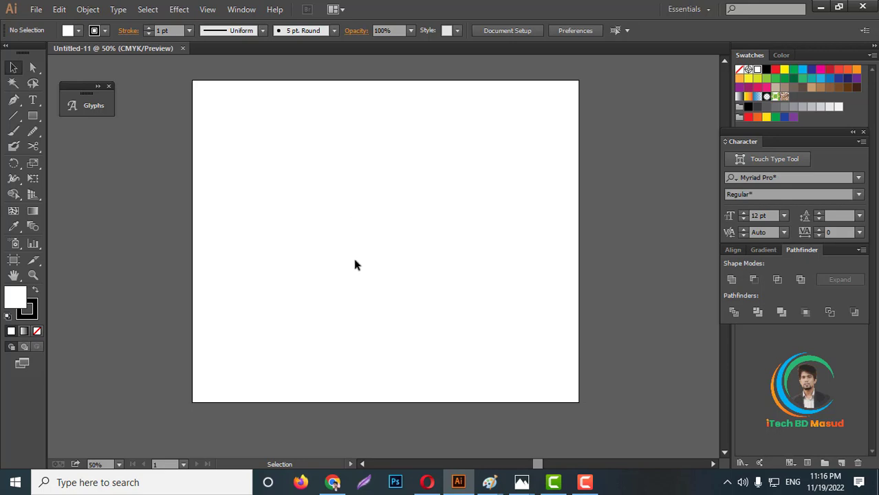
Draw a closed tapering body shape with the Pen tool, with a straight slanted upper edge and two curved sides meeting at a lower point
{"action": "left_click", "coordinate": [32, 100]}
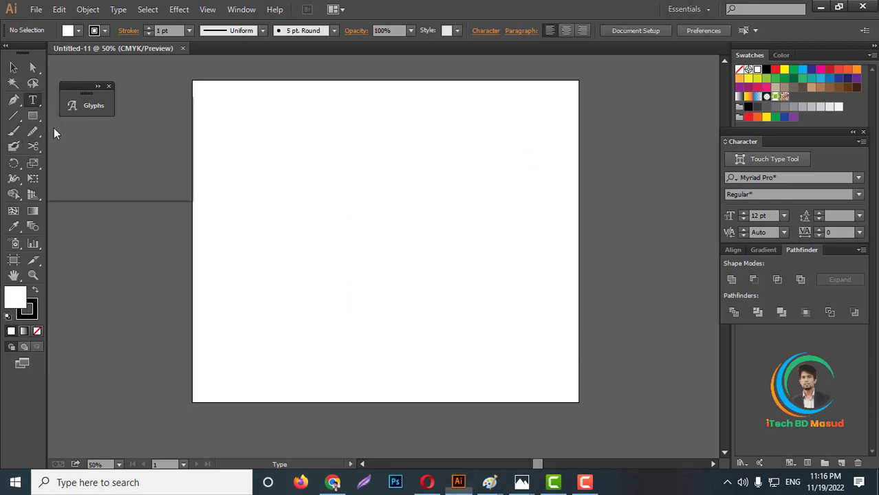
{"action": "left_click", "coordinate": [13, 100]}
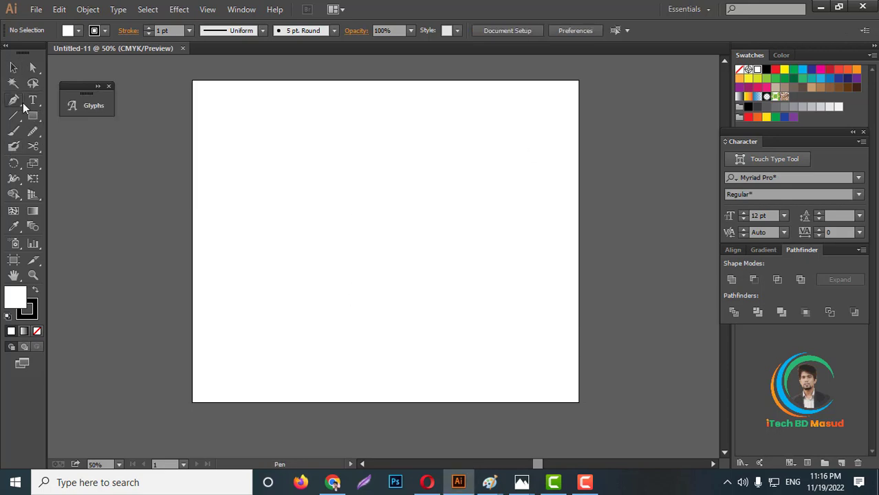
{"action": "left_click", "coordinate": [291, 181]}
{"action": "left_click", "coordinate": [357, 208]}
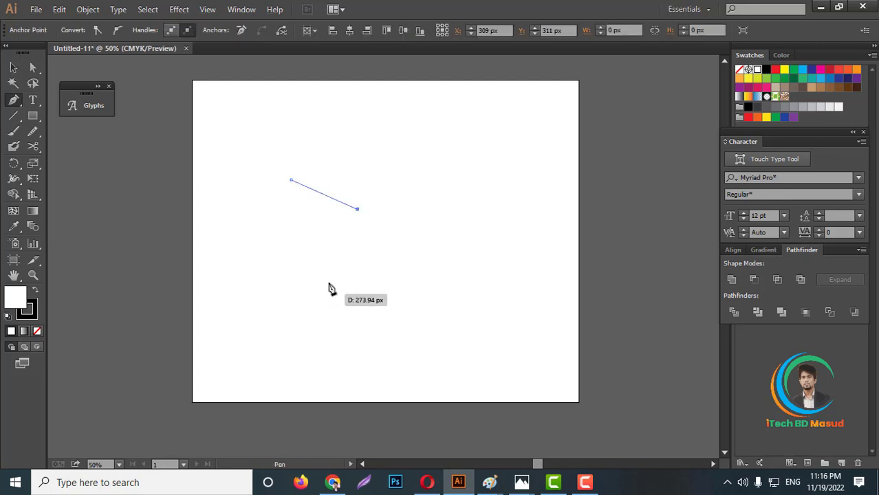
{"action": "scroll", "coordinate": [329, 289], "scroll_direction": "down", "scroll_amount": 3}
{"action": "left_click_drag", "start_coordinate": [316, 256], "coordinate": [341, 329]}
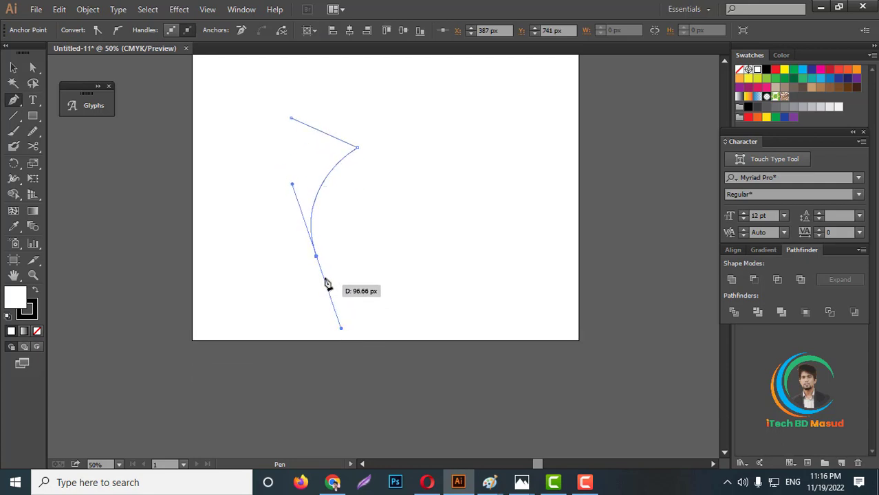
{"action": "left_click", "coordinate": [316, 256]}
{"action": "scroll", "coordinate": [289, 302], "scroll_direction": "up", "scroll_amount": 3}
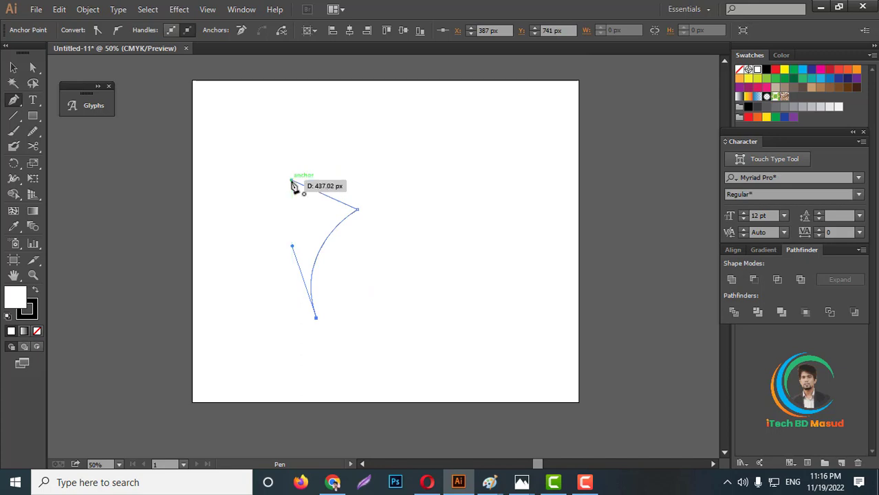
{"action": "left_click_drag", "start_coordinate": [291, 185], "coordinate": [348, 102]}
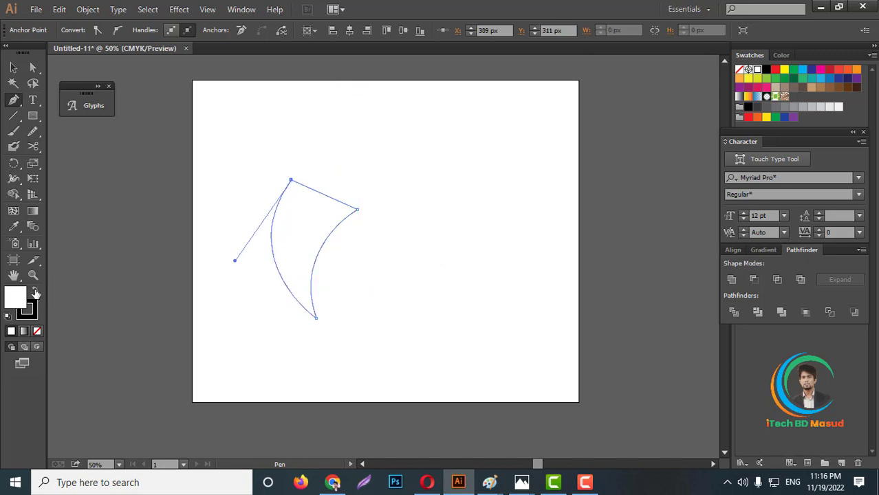
Swap the fill and stroke colours of the body shape to give it a black fill and white stroke, and deselect it
{"action": "left_click", "coordinate": [36, 293]}
{"action": "left_click", "coordinate": [13, 67]}
{"action": "left_click", "coordinate": [443, 177]}
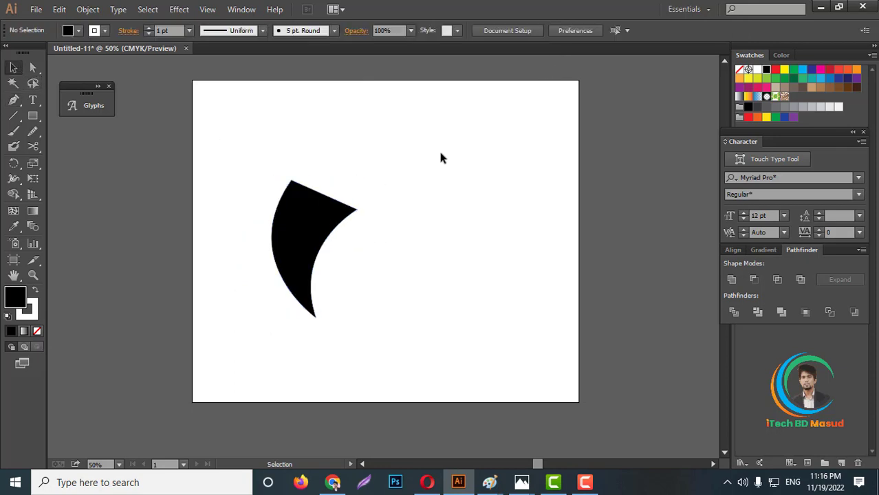
{"action": "left_click", "coordinate": [337, 199]}
{"action": "left_click", "coordinate": [449, 189]}
Draw a closed Pen tool cutting shape over the body's upper edge, with its lower side curving deeply between the two upper corners
{"action": "left_click", "coordinate": [14, 100]}
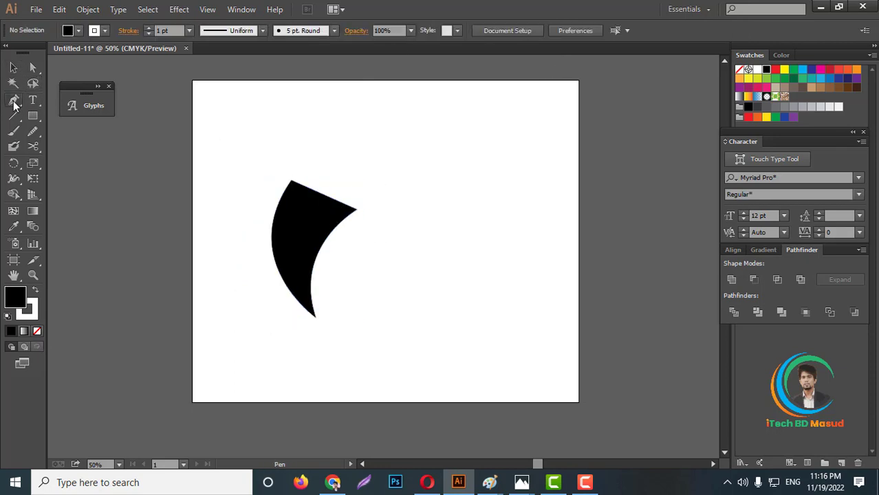
{"action": "left_click", "coordinate": [291, 181]}
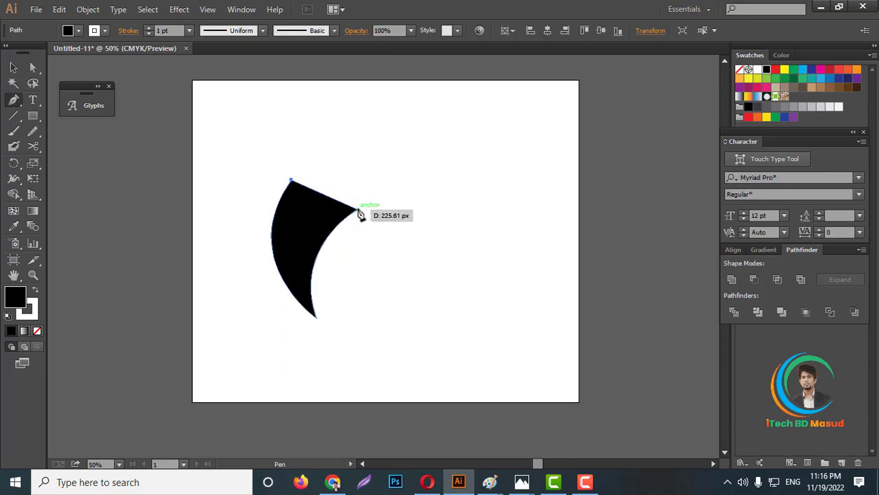
{"action": "left_click_drag", "start_coordinate": [358, 210], "coordinate": [447, 160]}
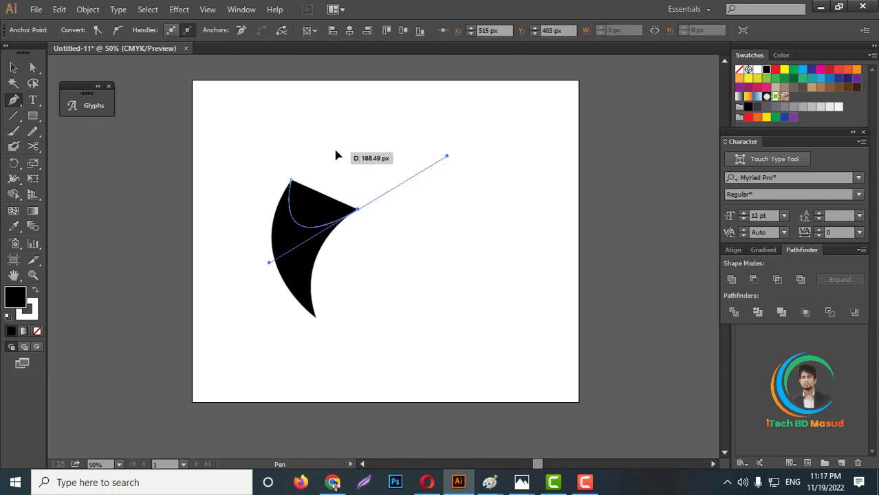
{"action": "left_click", "coordinate": [337, 151]}
{"action": "left_click_drag", "start_coordinate": [256, 125], "coordinate": [262, 124]}
{"action": "left_click_drag", "start_coordinate": [293, 183], "coordinate": [296, 206]}
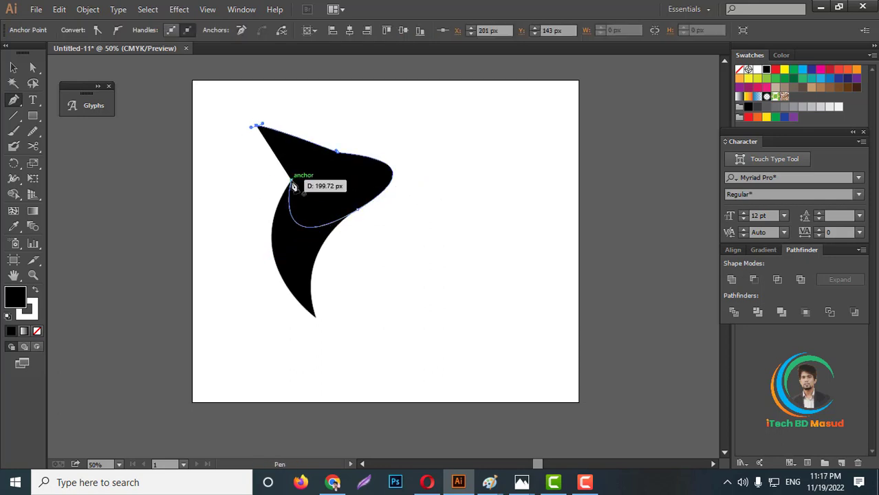
Subtract the overlapping cutting shape from the body to form a concave notch between two raised arms
{"action": "left_click", "coordinate": [33, 69]}
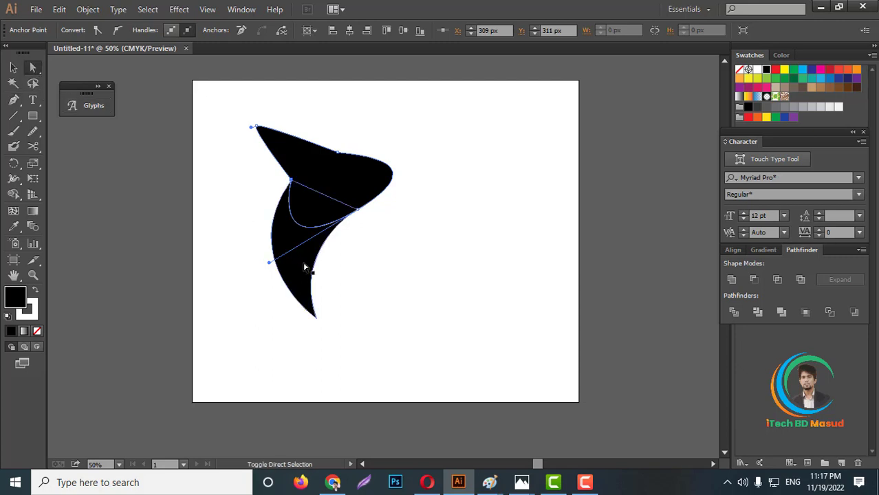
{"action": "left_click", "coordinate": [472, 280]}
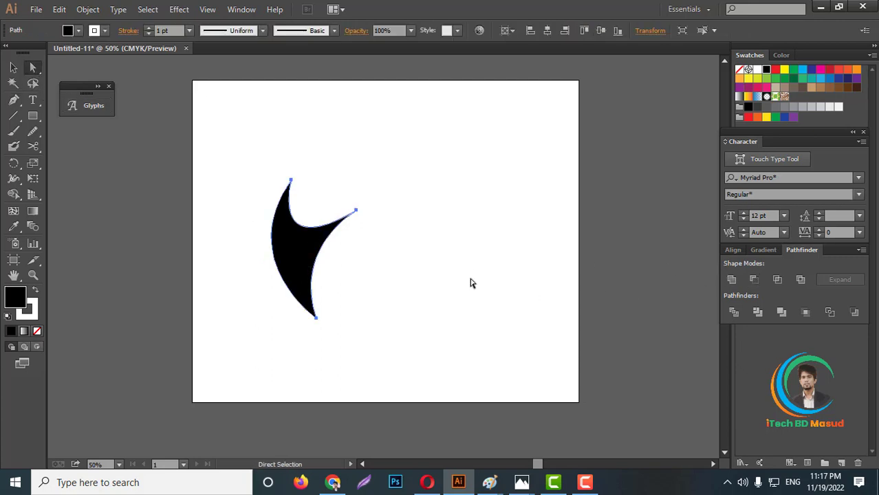
{"action": "scroll", "coordinate": [472, 281], "scroll_direction": "down", "scroll_amount": 2}
{"action": "scroll", "coordinate": [398, 298], "scroll_direction": "up", "scroll_amount": 3}
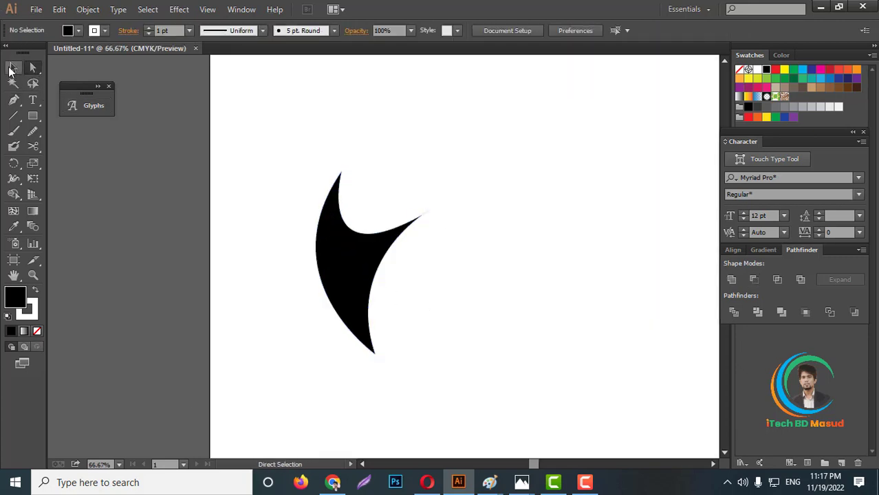
Move the body shape onto the grey canvas beside the artboard and remove its white stroke
{"action": "left_click", "coordinate": [13, 67]}
{"action": "left_click_drag", "start_coordinate": [372, 267], "coordinate": [143, 255]}
{"action": "scroll", "coordinate": [159, 275], "scroll_direction": "up", "scroll_amount": 5}
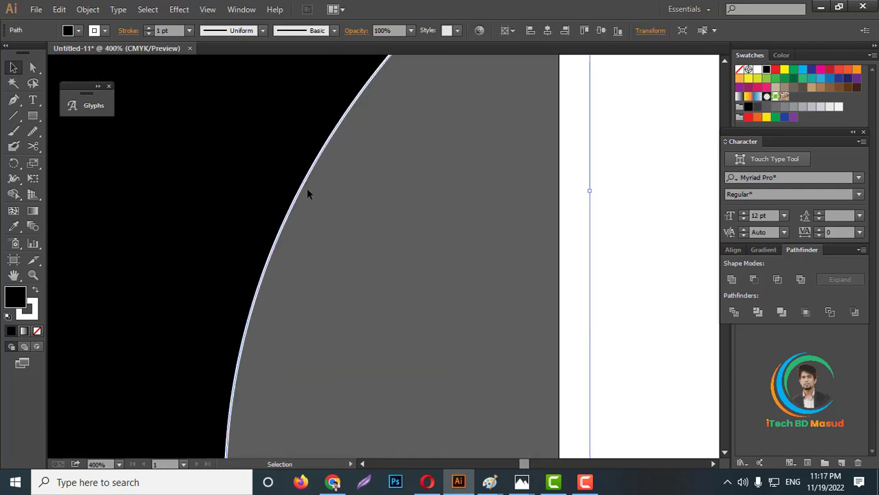
{"action": "scroll", "coordinate": [267, 290], "scroll_direction": "down", "scroll_amount": 3}
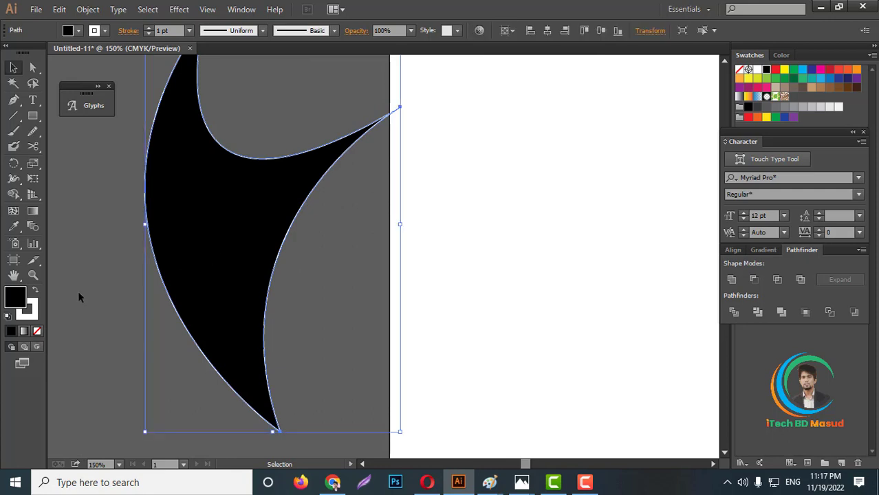
{"action": "left_click", "coordinate": [30, 314]}
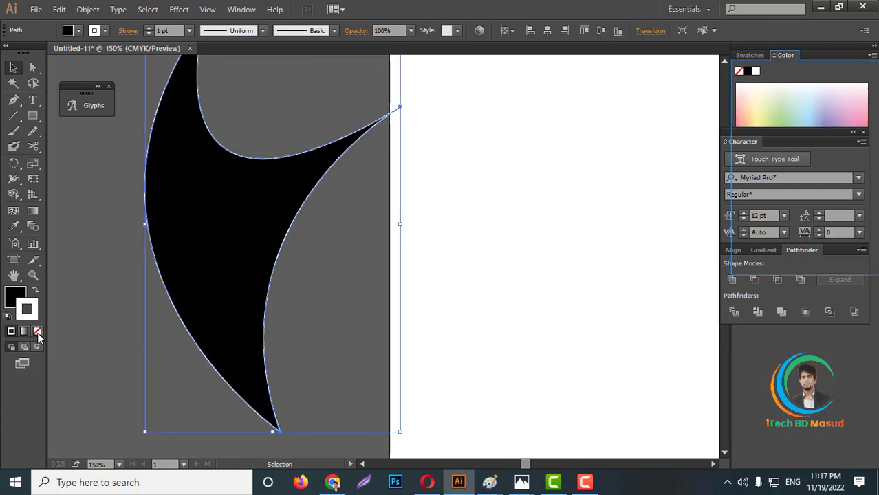
{"action": "left_click", "coordinate": [37, 331]}
{"action": "left_click", "coordinate": [145, 294]}
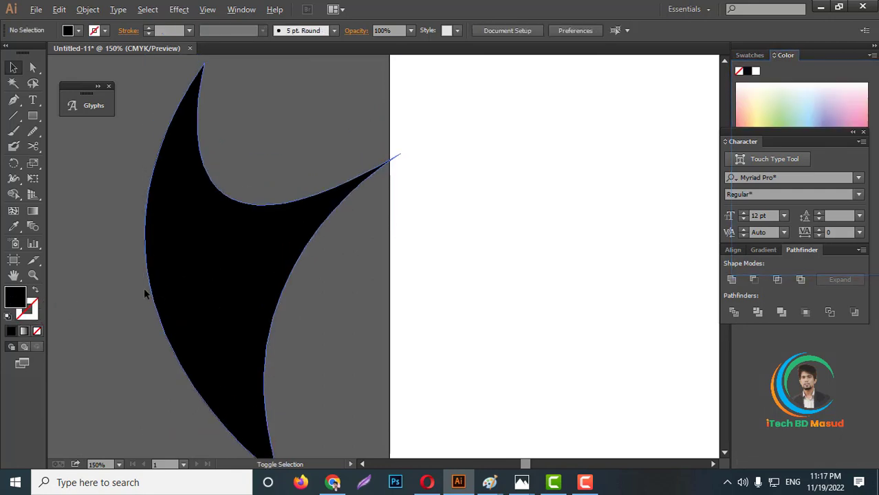
Move the black body shape back onto the artboard and deselect it
{"action": "scroll", "coordinate": [145, 294], "scroll_direction": "down", "scroll_amount": 3}
{"action": "left_click_drag", "start_coordinate": [169, 295], "coordinate": [389, 301]}
{"action": "left_click", "coordinate": [468, 271]}
{"action": "scroll", "coordinate": [467, 272], "scroll_direction": "up", "scroll_amount": 2}
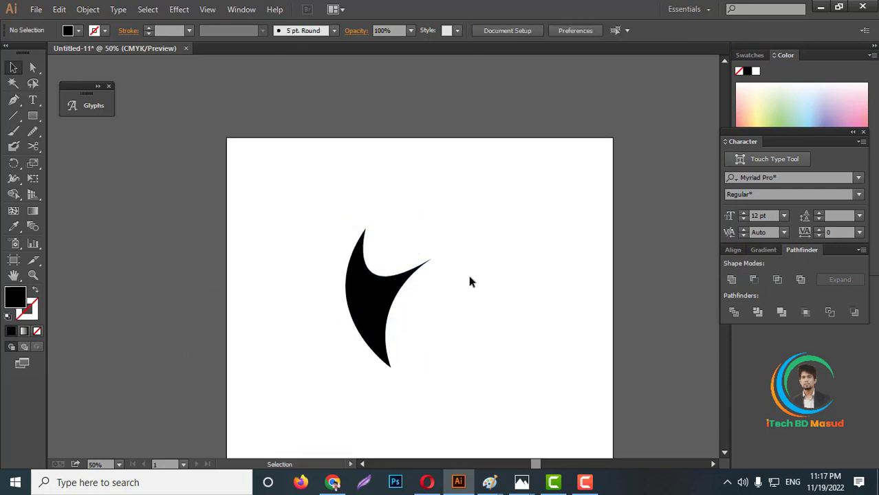
Draw a black circle with the Ellipse tool as the head and position it between the two raised arms
{"action": "scroll", "coordinate": [434, 287], "scroll_direction": "up", "scroll_amount": 3}
{"action": "left_click_drag", "start_coordinate": [32, 115], "coordinate": [71, 145]}
{"action": "left_click_drag", "start_coordinate": [324, 193], "coordinate": [389, 256]}
{"action": "left_click", "coordinate": [15, 69]}
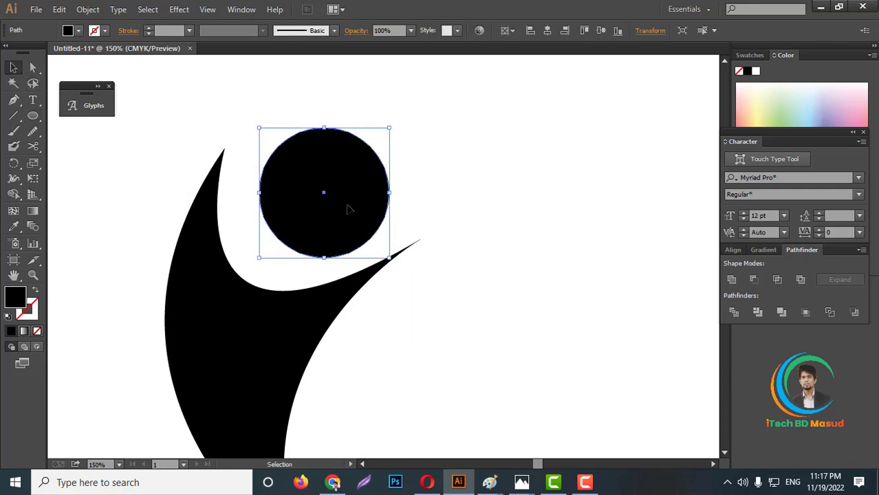
{"action": "left_click_drag", "start_coordinate": [339, 213], "coordinate": [333, 199]}
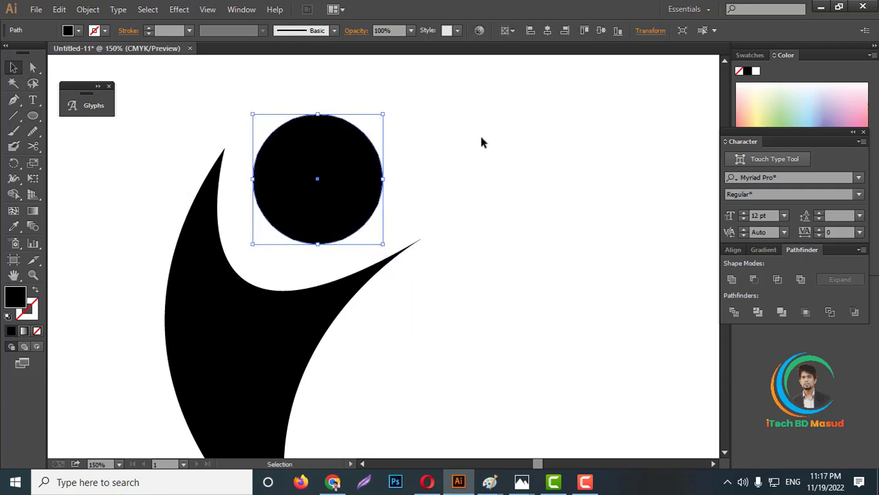
{"action": "left_click", "coordinate": [479, 137]}
{"action": "key", "text": "ctrl+0"}
{"action": "scroll", "coordinate": [426, 175], "scroll_direction": "up", "scroll_amount": 1}
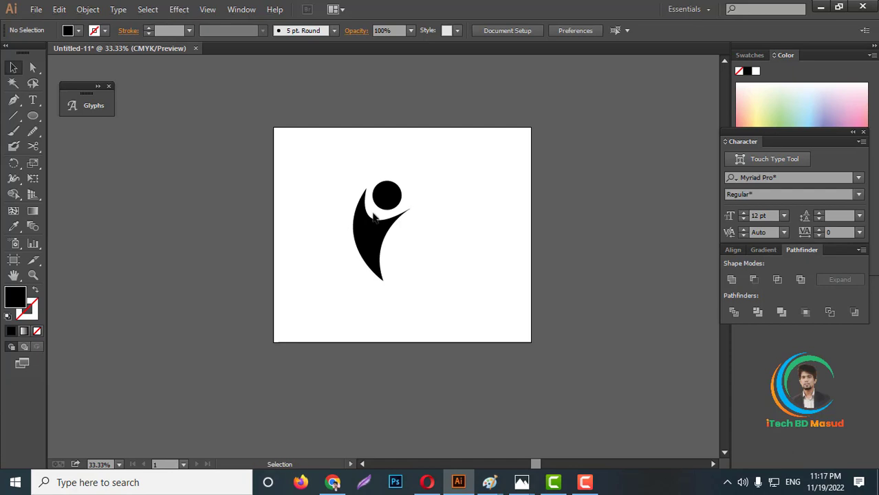
Select the head and body together and place a copy of the figure on the canvas left of the artboard
{"action": "key", "text": "ctrl+a"}
{"action": "scroll", "coordinate": [389, 218], "scroll_direction": "down", "scroll_amount": 1}
{"action": "left_click_drag", "start_coordinate": [390, 217], "coordinate": [213, 219]}
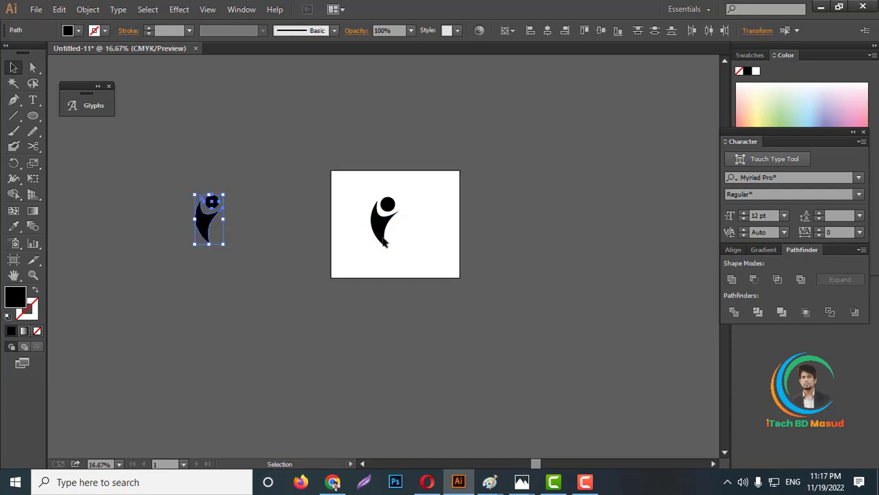
{"action": "scroll", "coordinate": [402, 229], "scroll_direction": "up", "scroll_amount": 1}
{"action": "left_click", "coordinate": [421, 242]}
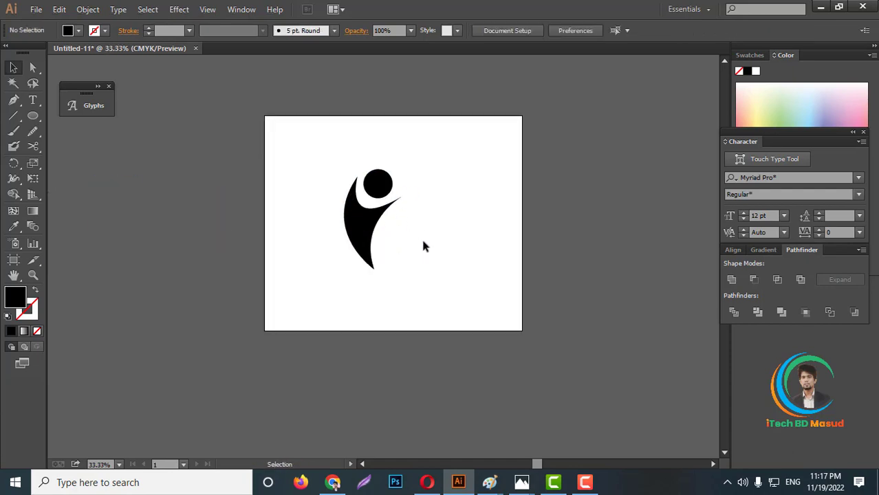
Draw a thin curved sliver with the Pen tool running through the artboard figure's body from the notch past its lower left edge
{"action": "scroll", "coordinate": [368, 239], "scroll_direction": "up", "scroll_amount": 1}
{"action": "left_click", "coordinate": [372, 232]}
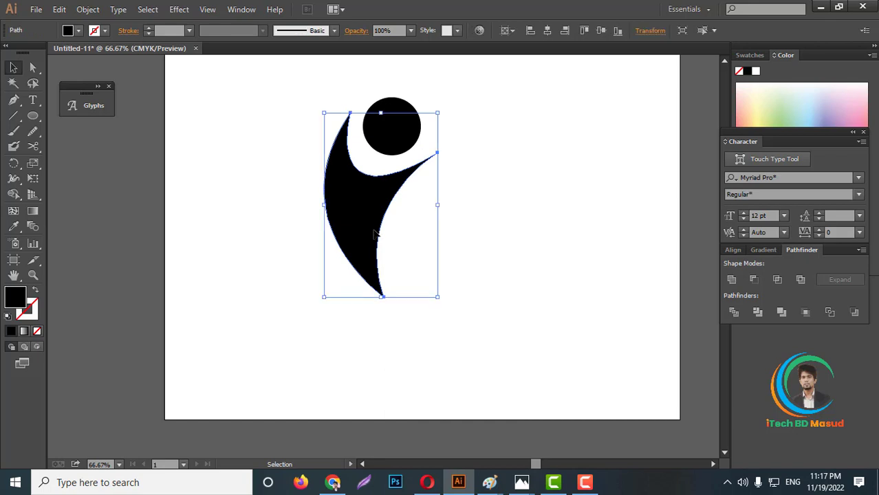
{"action": "left_click", "coordinate": [433, 220]}
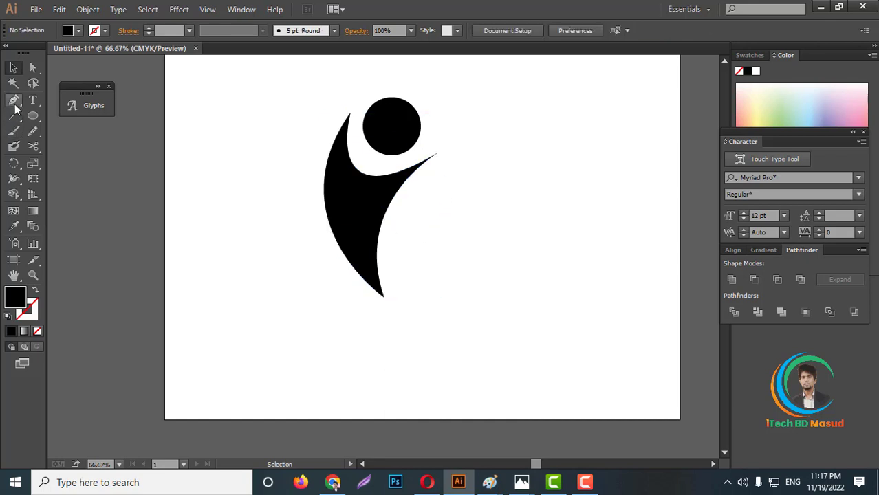
{"action": "left_click", "coordinate": [14, 101]}
{"action": "left_click", "coordinate": [385, 167]}
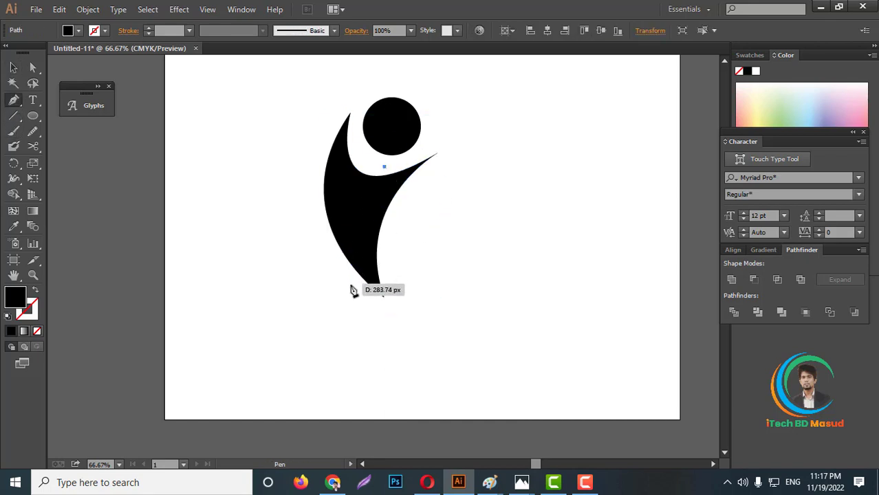
{"action": "left_click_drag", "start_coordinate": [352, 288], "coordinate": [373, 373]}
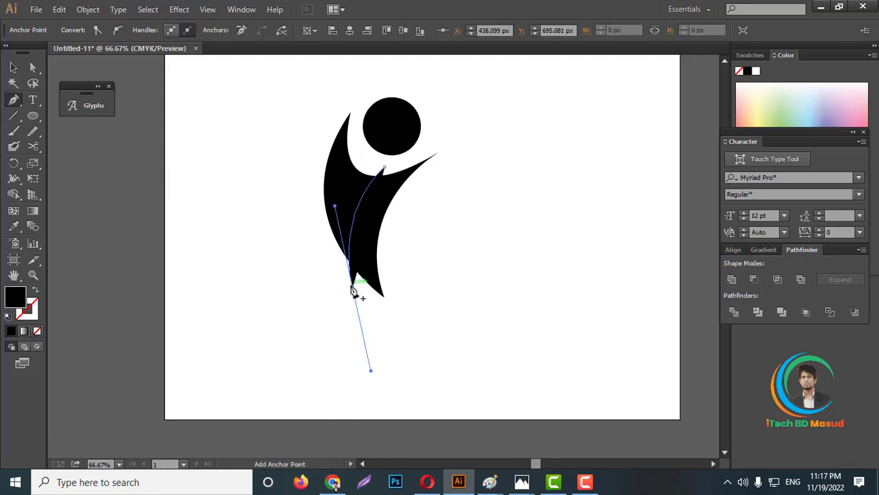
{"action": "left_click", "coordinate": [353, 290]}
{"action": "left_click_drag", "start_coordinate": [370, 171], "coordinate": [415, 128]}
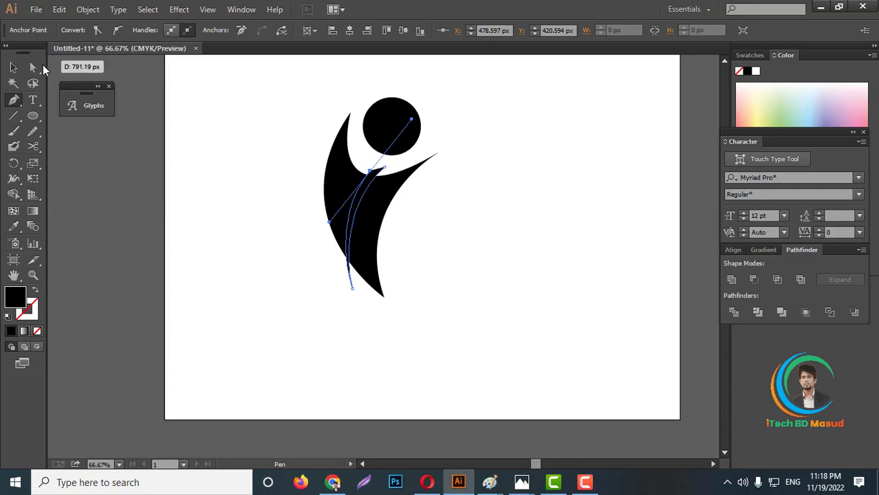
Subtract the thin curved sliver from the body with Minus Front, splitting it into two parts
{"action": "left_click", "coordinate": [33, 68]}
{"action": "scroll", "coordinate": [388, 210], "scroll_direction": "up", "scroll_amount": 2}
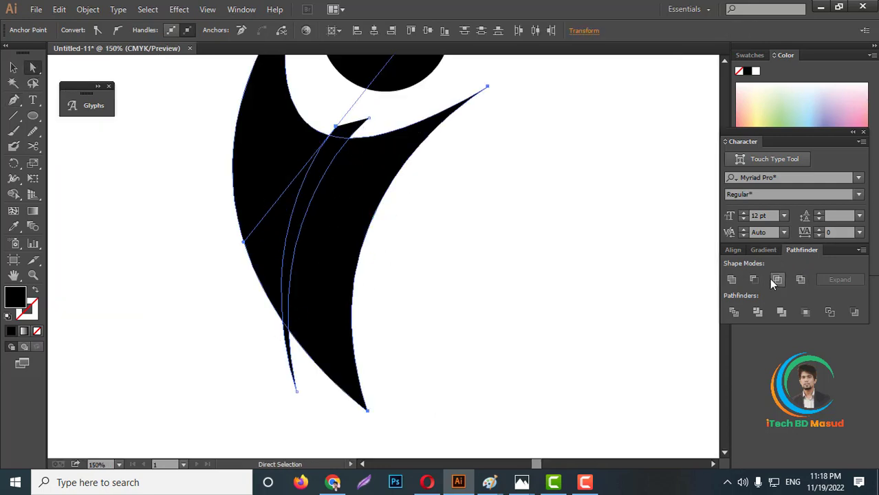
{"action": "left_click", "coordinate": [754, 279]}
{"action": "left_click", "coordinate": [544, 306]}
{"action": "scroll", "coordinate": [484, 328], "scroll_direction": "down", "scroll_amount": 3}
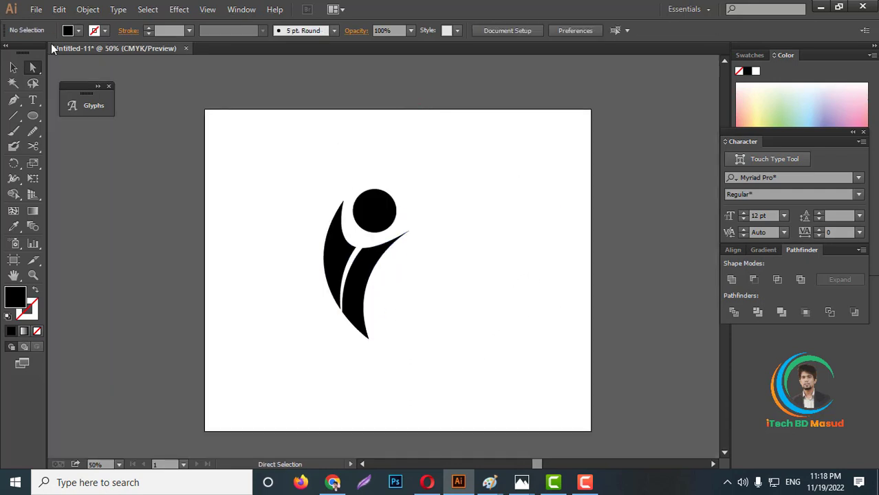
Move the finished split-body figure off the artboard to leave the artboard empty
{"action": "left_click", "coordinate": [13, 68]}
{"action": "left_click_drag", "start_coordinate": [307, 172], "coordinate": [210, 228]}
{"action": "scroll", "coordinate": [389, 271], "scroll_direction": "down", "scroll_amount": 2}
{"action": "left_click", "coordinate": [427, 266]}
{"action": "scroll", "coordinate": [413, 276], "scroll_direction": "up", "scroll_amount": 2}
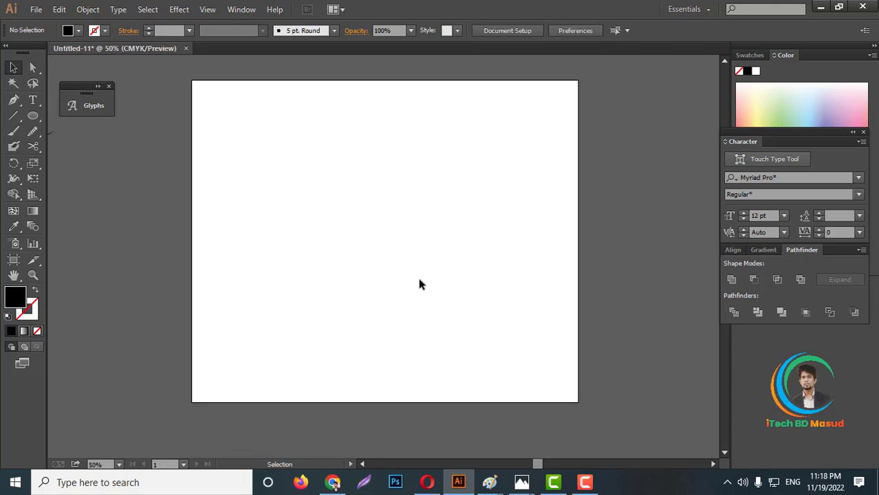
Draw a closed black crescent about 224 px wide and 322 px high with the Pen tool on the empty artboard
{"action": "left_click", "coordinate": [13, 99]}
{"action": "left_click", "coordinate": [291, 266]}
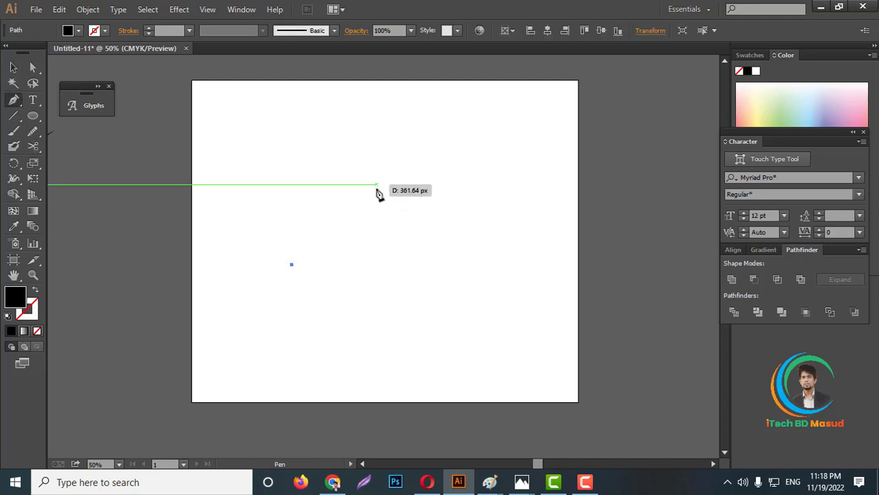
{"action": "left_click_drag", "start_coordinate": [375, 171], "coordinate": [455, 157]}
{"action": "key", "text": "ctrl+z"}
{"action": "left_click_drag", "start_coordinate": [357, 161], "coordinate": [427, 143]}
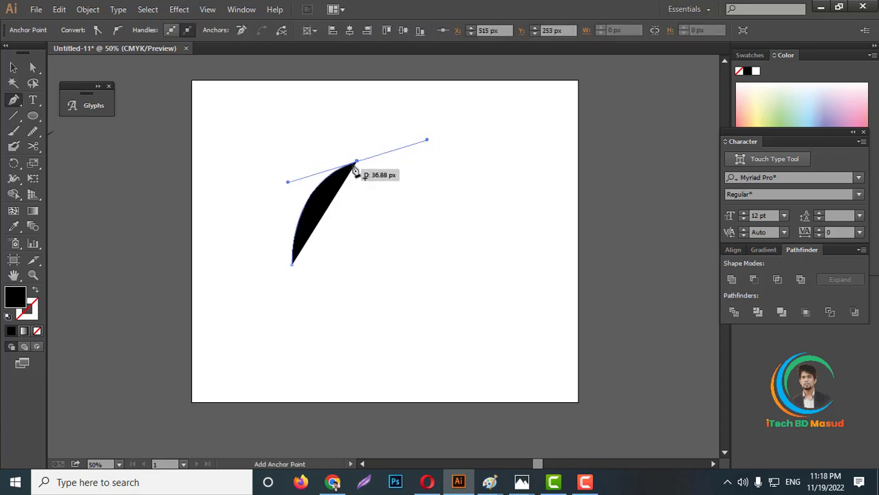
{"action": "left_click", "coordinate": [357, 162]}
{"action": "left_click_drag", "start_coordinate": [292, 266], "coordinate": [325, 347]}
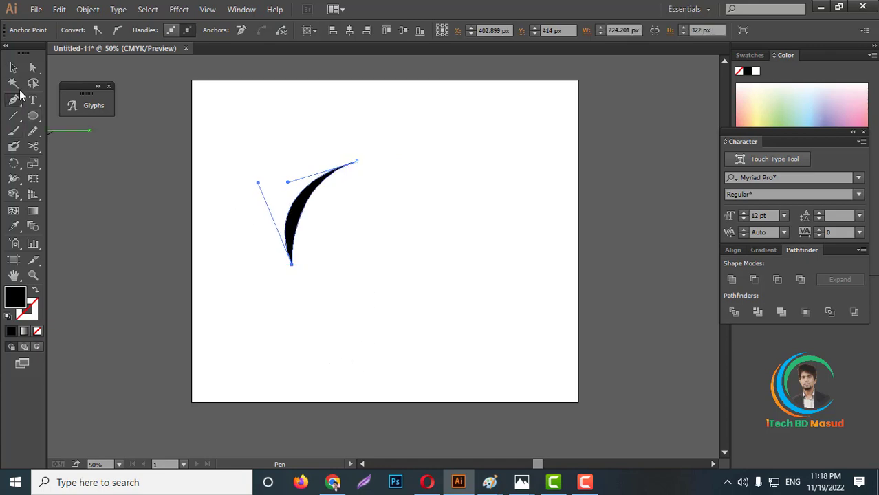
Draw a second closed black crescent about 209 px wide and 151 px high, branching left from the first crescent's lower tip
{"action": "left_click", "coordinate": [13, 67]}
{"action": "left_click", "coordinate": [275, 331]}
{"action": "scroll", "coordinate": [248, 257], "scroll_direction": "up", "scroll_amount": 1}
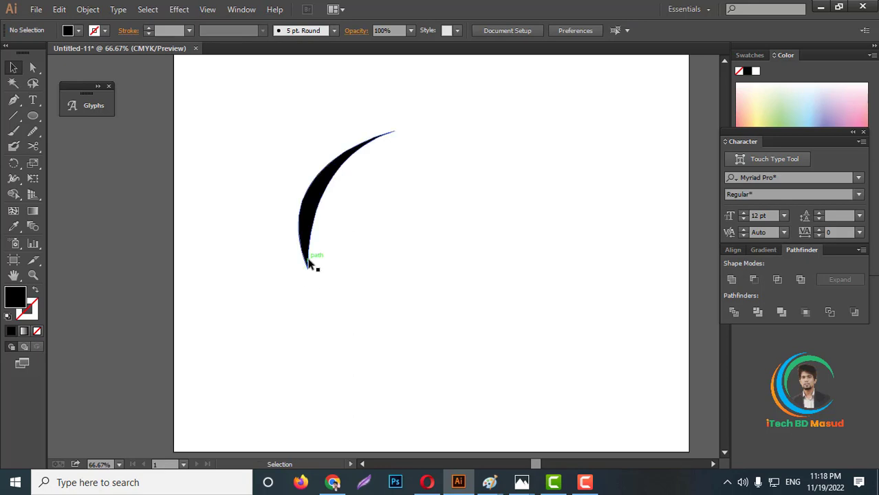
{"action": "left_click", "coordinate": [13, 100]}
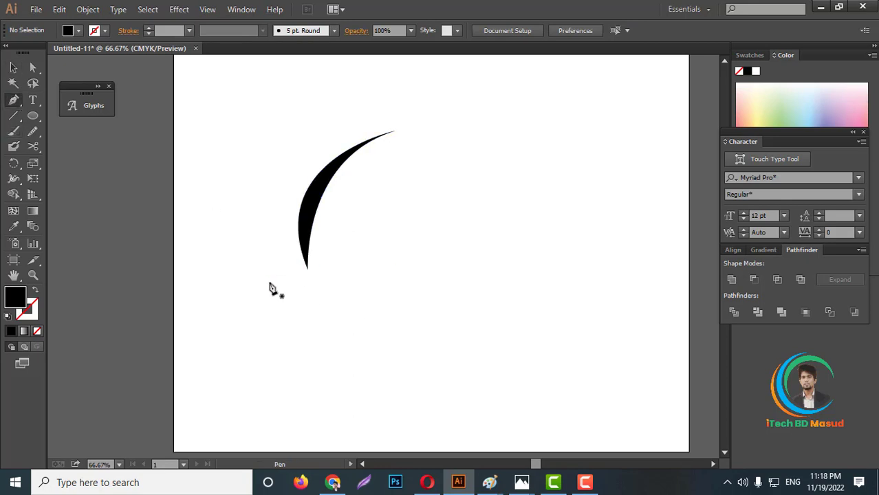
{"action": "left_click", "coordinate": [308, 268]}
{"action": "mouse_move", "coordinate": [218, 218]}
{"action": "left_mouse_down"}
{"action": "mouse_move", "coordinate": [132, 246]}
{"action": "mouse_move", "coordinate": [140, 248]}
{"action": "mouse_move", "coordinate": [129, 268]}
{"action": "mouse_move", "coordinate": [220, 229]}
{"action": "left_mouse_up"}
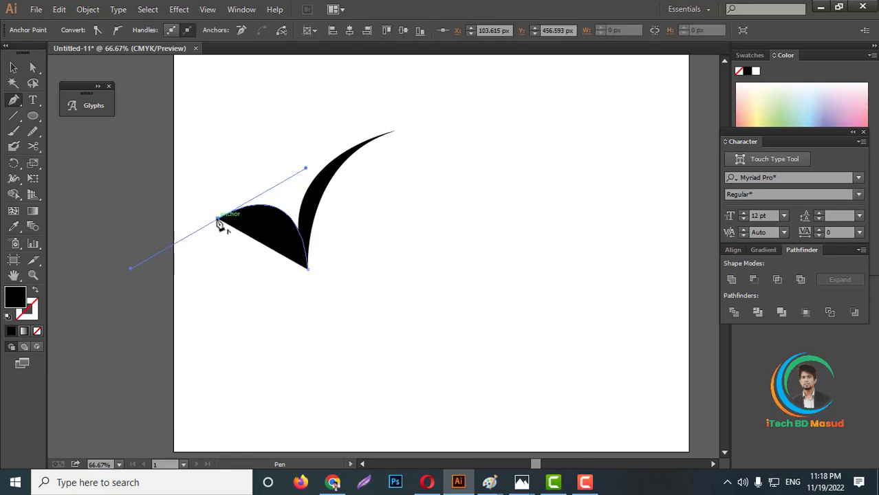
{"action": "left_click", "coordinate": [218, 219]}
{"action": "left_click_drag", "start_coordinate": [308, 270], "coordinate": [328, 351]}
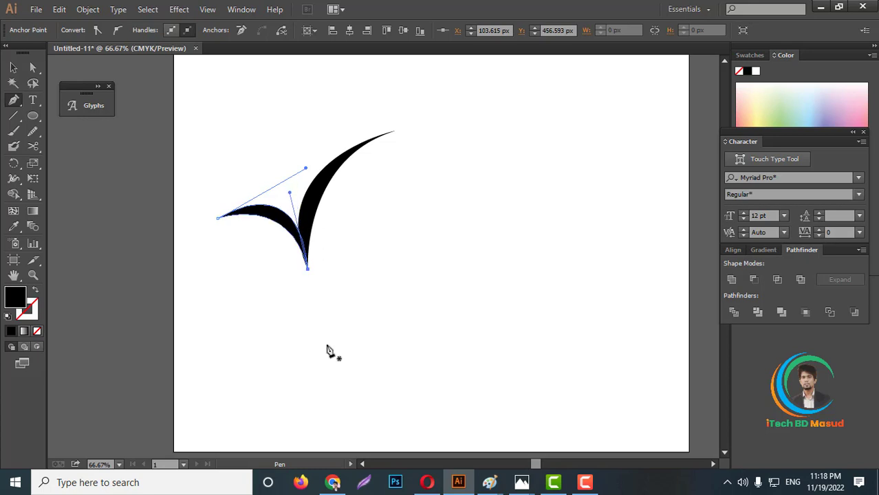
{"action": "left_click", "coordinate": [592, 486]}
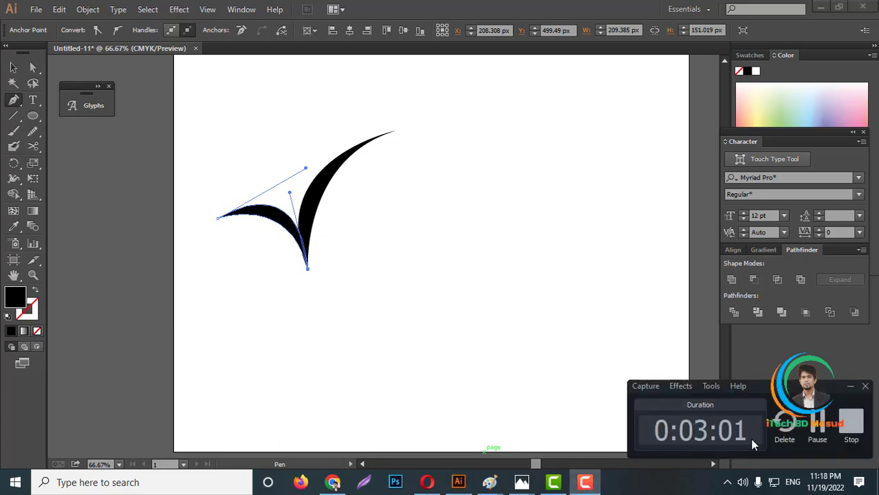
{"action": "left_click", "coordinate": [739, 344]}
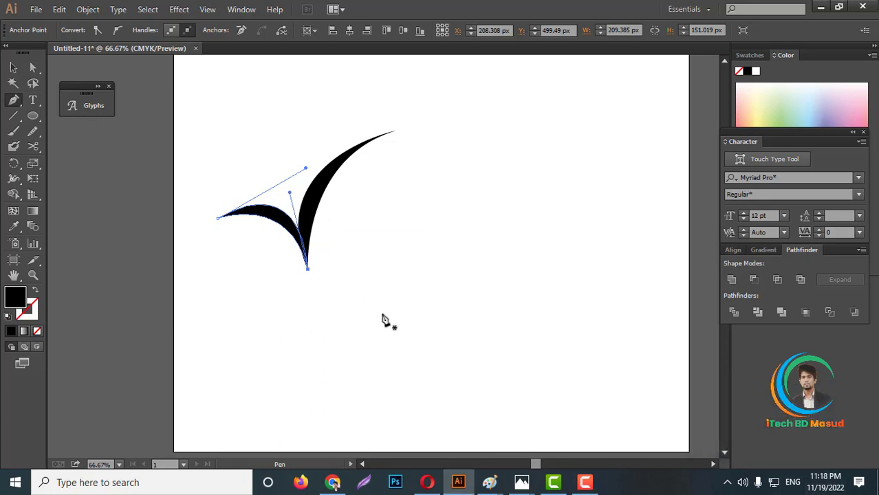
Fill the tall crescent with dark green
{"action": "left_click", "coordinate": [14, 66]}
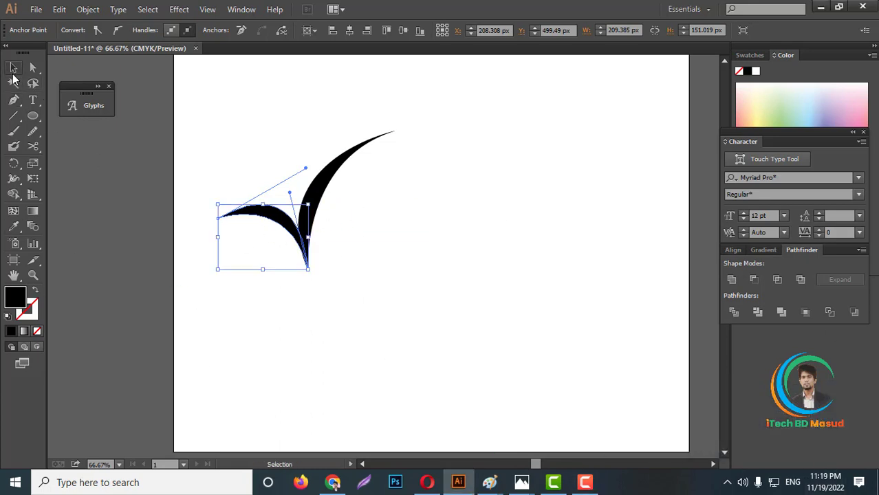
{"action": "left_click", "coordinate": [363, 244]}
{"action": "scroll", "coordinate": [320, 231], "scroll_direction": "up", "scroll_amount": 2}
{"action": "scroll", "coordinate": [316, 229], "scroll_direction": "up", "scroll_amount": 2}
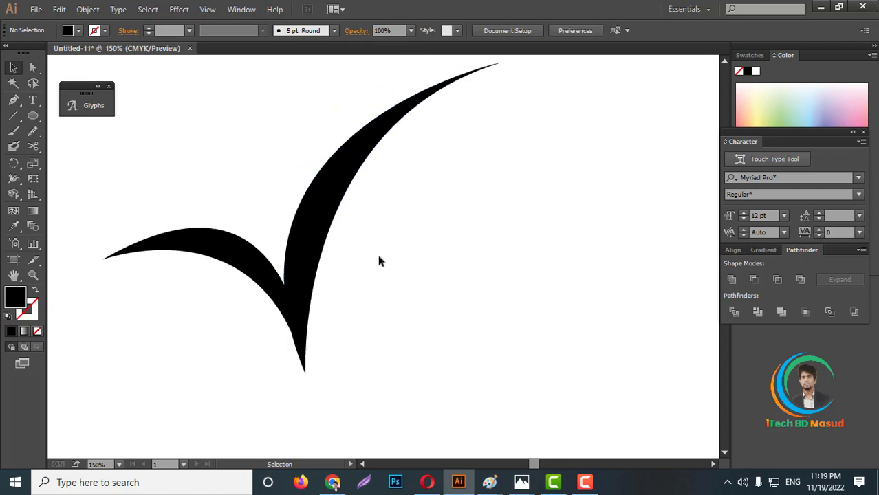
{"action": "left_click", "coordinate": [315, 245]}
{"action": "left_click", "coordinate": [750, 55]}
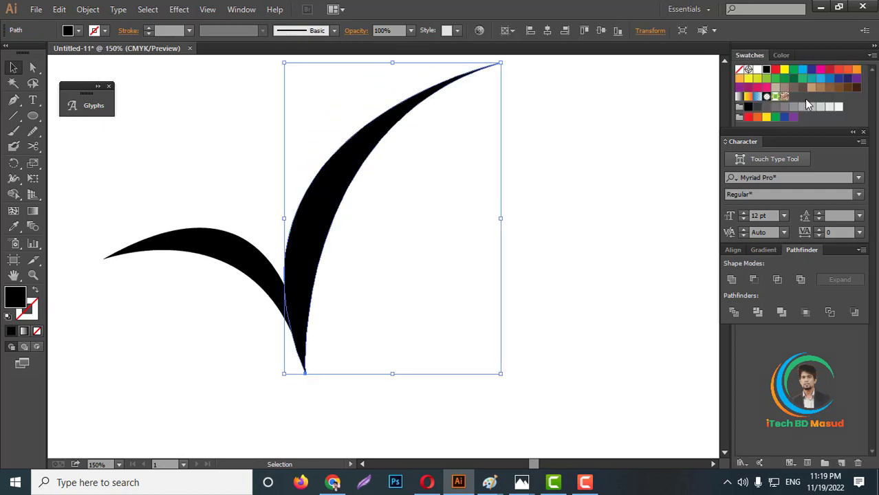
{"action": "left_click", "coordinate": [796, 80]}
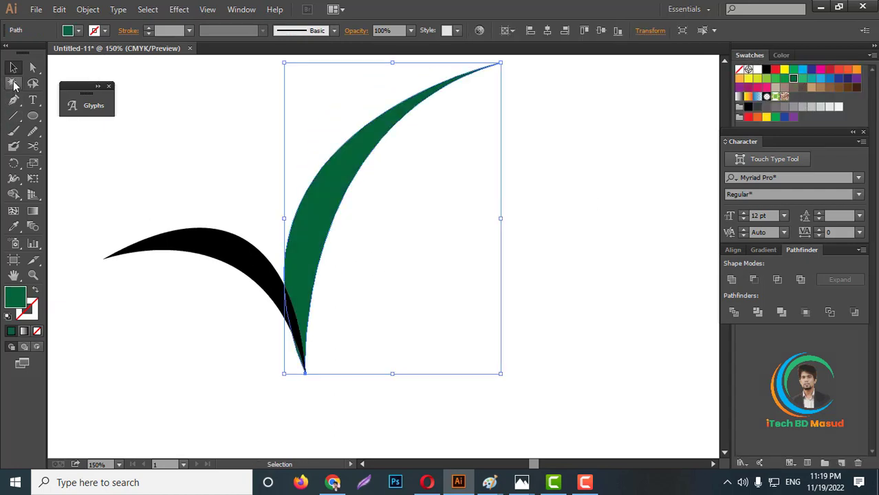
Fill the smaller left crescent with light green
{"action": "left_click", "coordinate": [224, 251]}
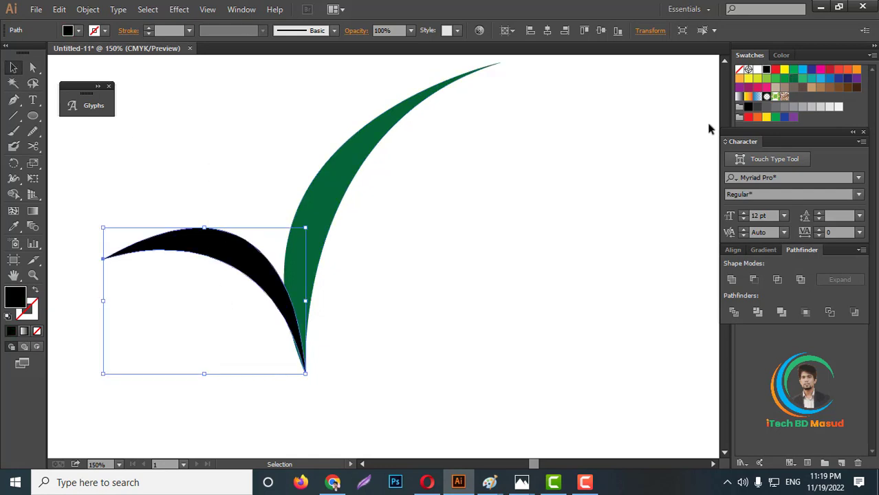
{"action": "left_click", "coordinate": [765, 79]}
{"action": "left_click", "coordinate": [540, 286]}
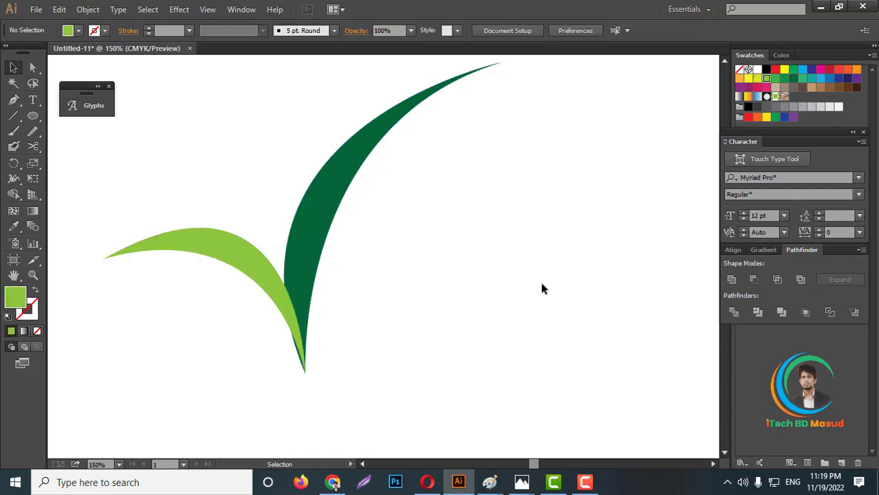
Send the light green crescent behind the dark green one
{"action": "key", "text": "ctrl+minus"}
{"action": "right_click", "coordinate": [349, 289]}
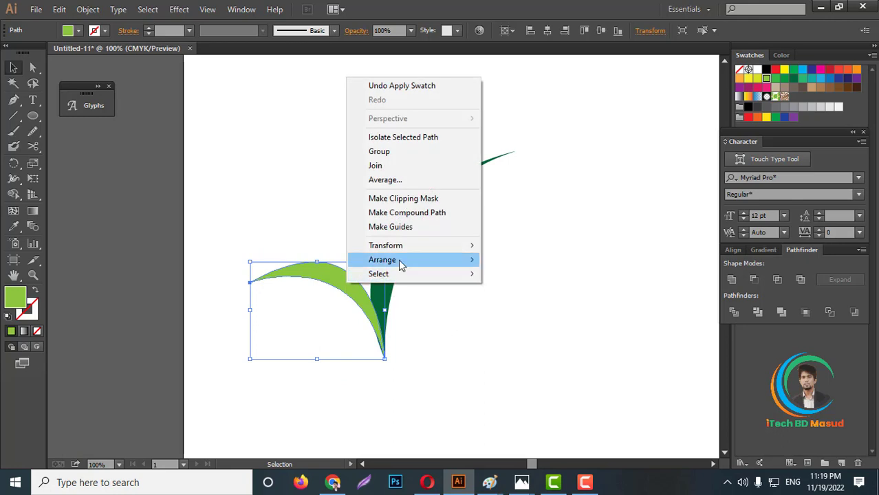
{"action": "mouse_move", "coordinate": [398, 259]}
{"action": "left_click", "coordinate": [540, 300]}
{"action": "left_click", "coordinate": [471, 345]}
Move the light green crescent's outer tip slightly inward and down to slim the shape
{"action": "scroll", "coordinate": [473, 341], "scroll_direction": "down", "scroll_amount": 2}
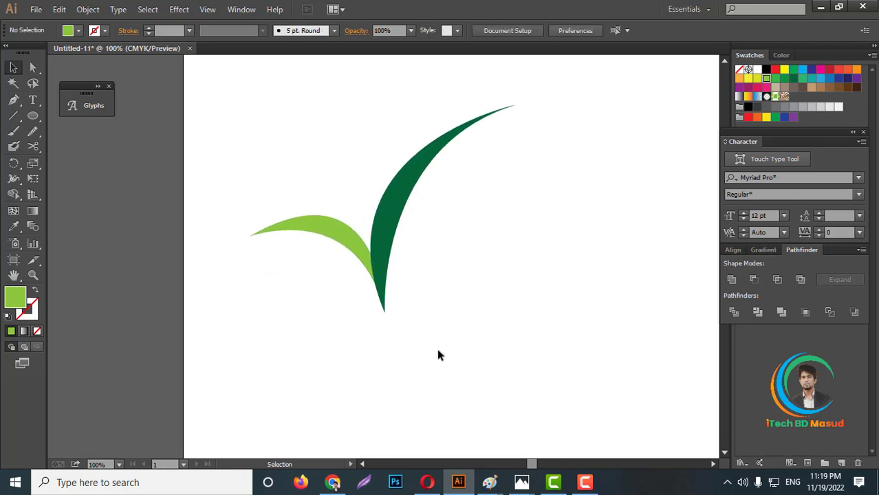
{"action": "left_click_drag", "start_coordinate": [251, 238], "coordinate": [264, 256]}
{"action": "left_click", "coordinate": [310, 319]}
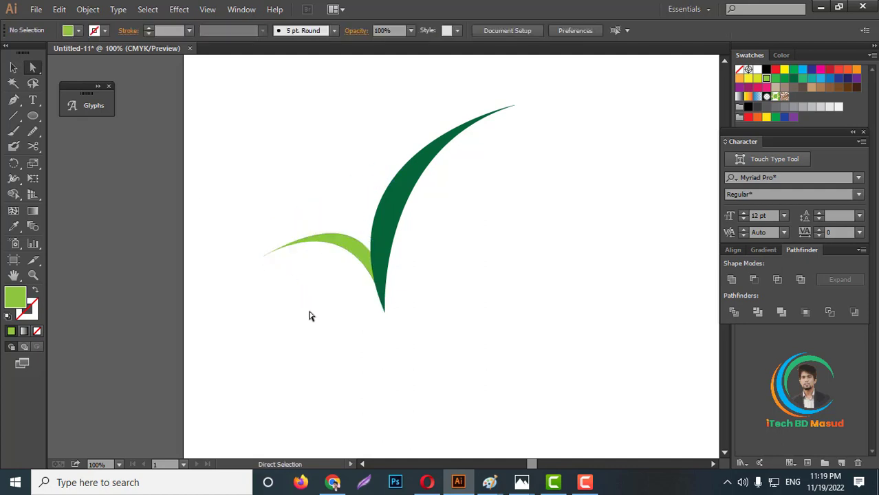
{"action": "scroll", "coordinate": [318, 309], "scroll_direction": "down", "scroll_amount": 2}
{"action": "scroll", "coordinate": [284, 293], "scroll_direction": "up", "scroll_amount": 3}
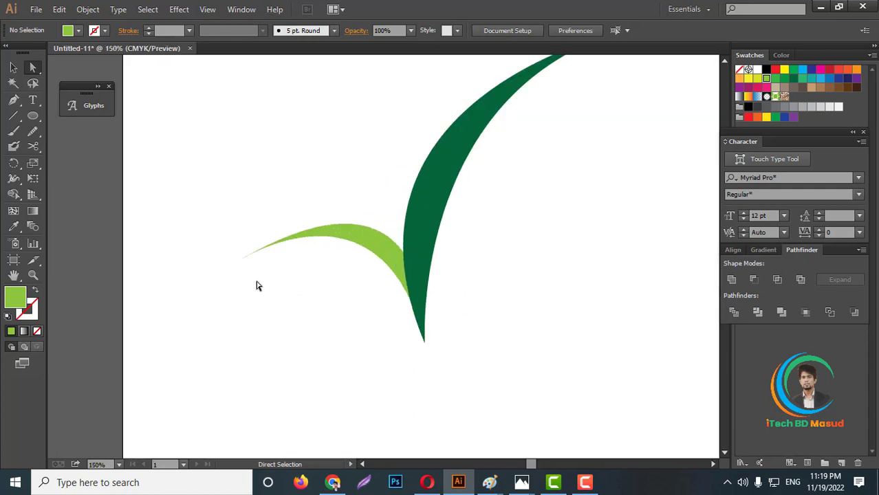
{"action": "scroll", "coordinate": [249, 285], "scroll_direction": "up", "scroll_amount": 2}
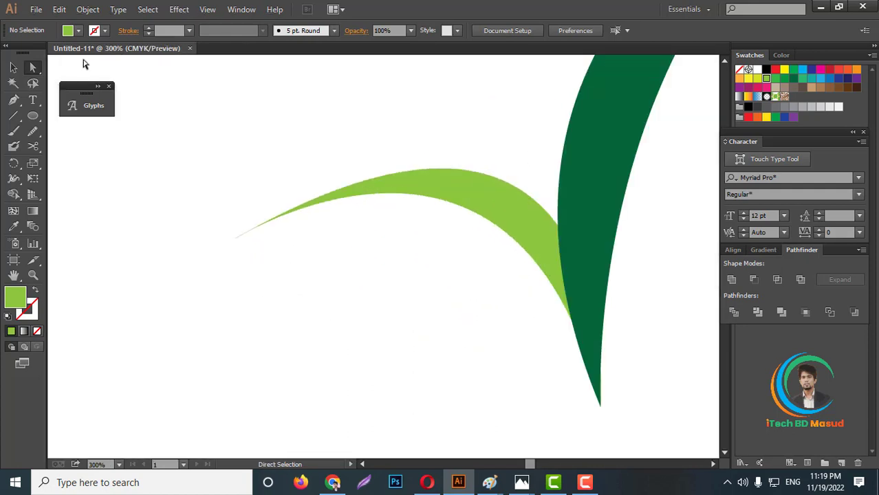
{"action": "left_click", "coordinate": [13, 100]}
{"action": "left_click", "coordinate": [267, 221]}
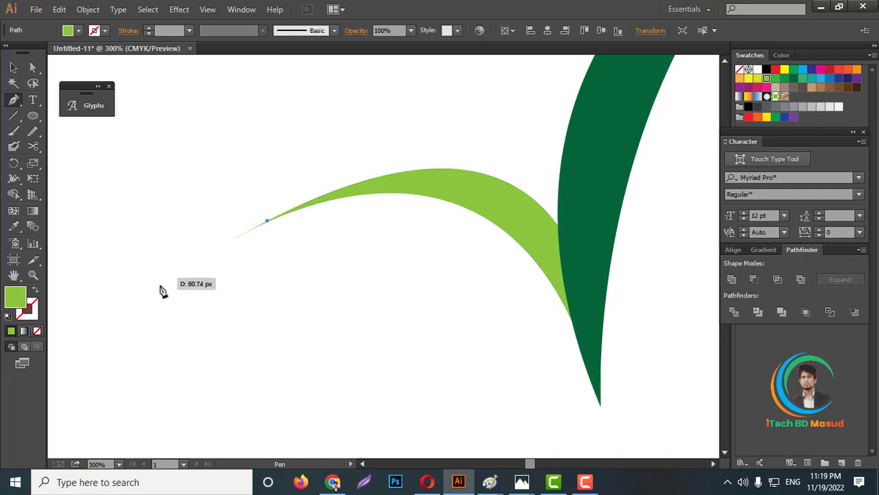
{"action": "left_click_drag", "start_coordinate": [143, 311], "coordinate": [133, 412]}
{"action": "key", "text": "ctrl+z"}
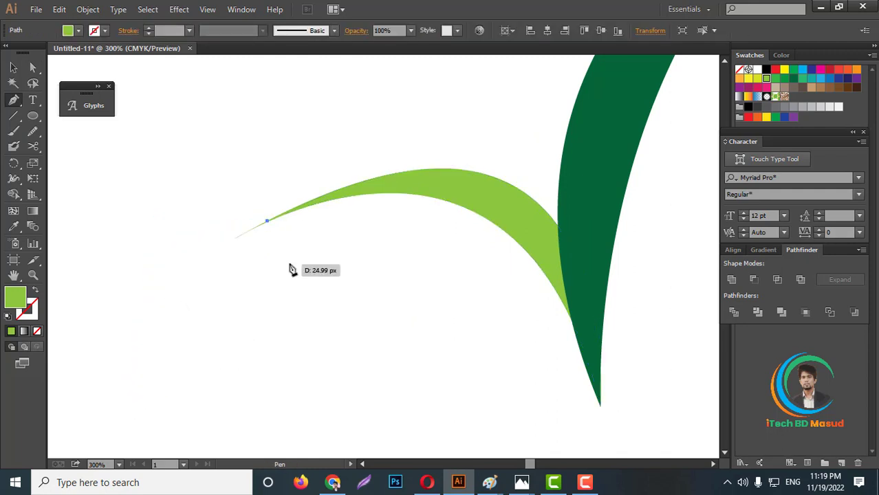
{"action": "left_click", "coordinate": [261, 293], "text": "ctrl"}
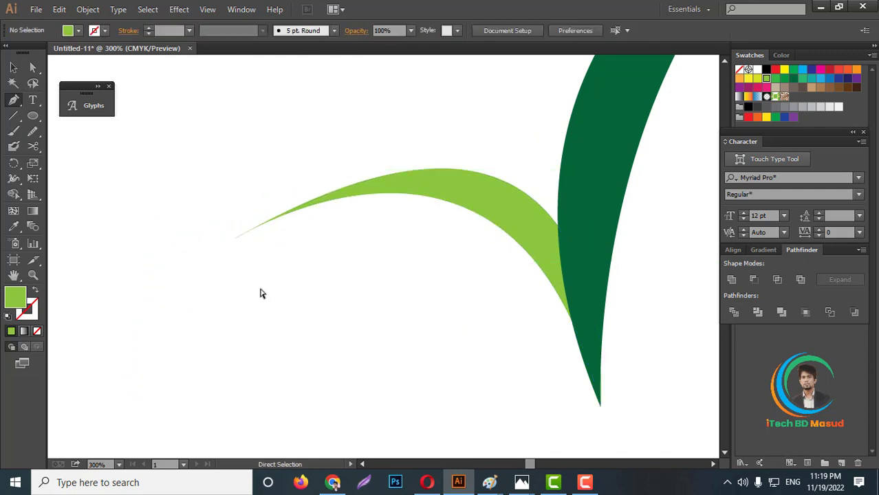
Draw a light green leaf outline with the Pen tool, hanging from the outer tip of the light green crescent
{"action": "left_click", "coordinate": [268, 224]}
{"action": "scroll", "coordinate": [265, 222], "scroll_direction": "down", "scroll_amount": 2}
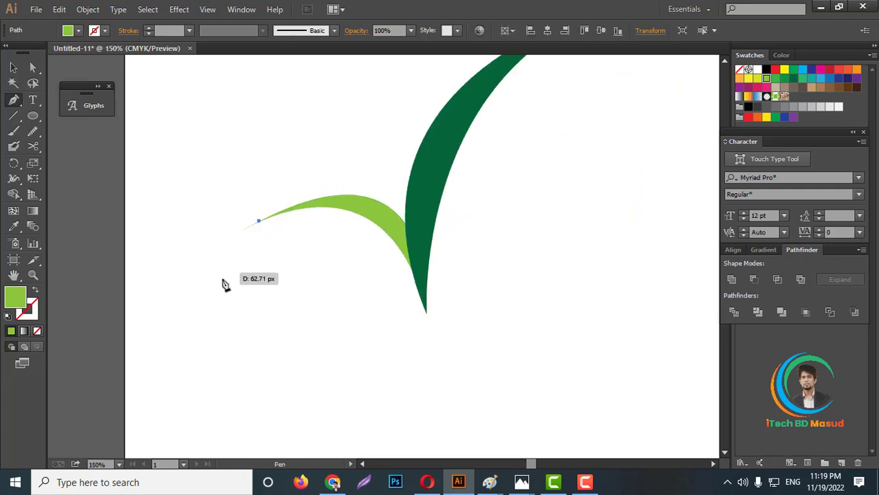
{"action": "left_click_drag", "start_coordinate": [193, 296], "coordinate": [191, 358]}
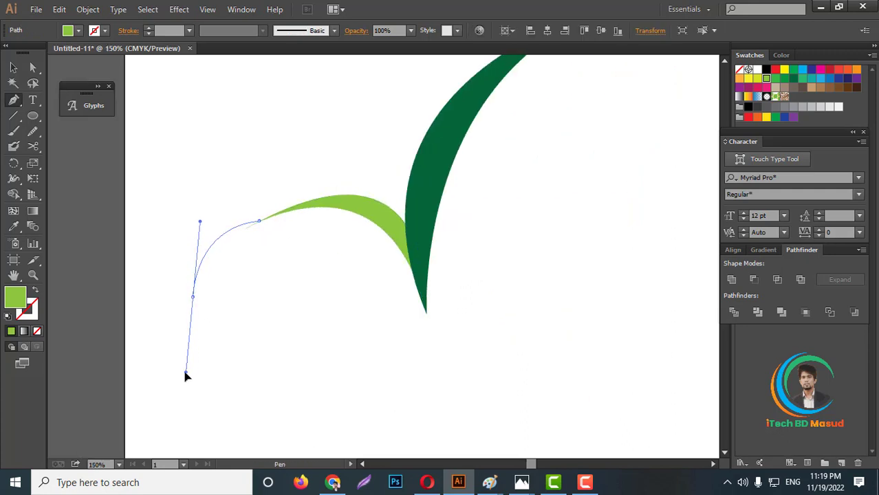
{"action": "left_click_drag", "start_coordinate": [185, 375], "coordinate": [192, 355]}
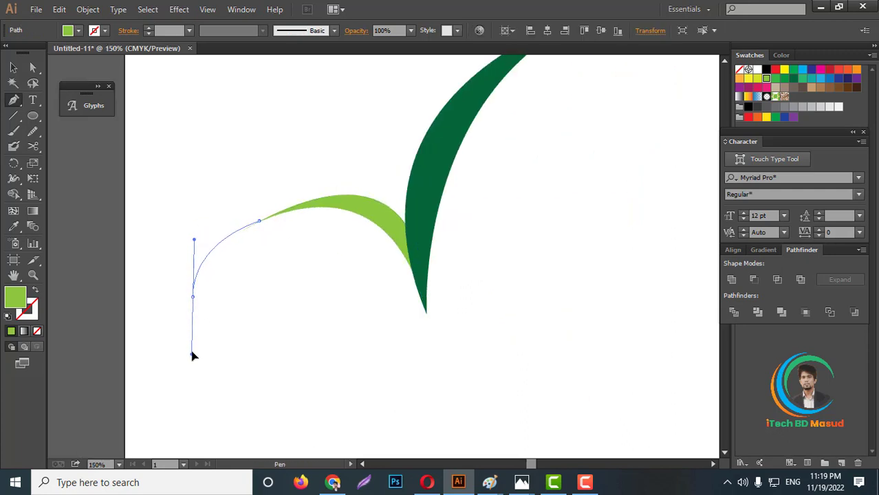
{"action": "left_click", "coordinate": [193, 297], "text": "alt"}
{"action": "scroll", "coordinate": [246, 297], "scroll_direction": "up", "scroll_amount": 2}
{"action": "left_click_drag", "start_coordinate": [268, 229], "coordinate": [316, 142]}
{"action": "left_click", "coordinate": [267, 229]}
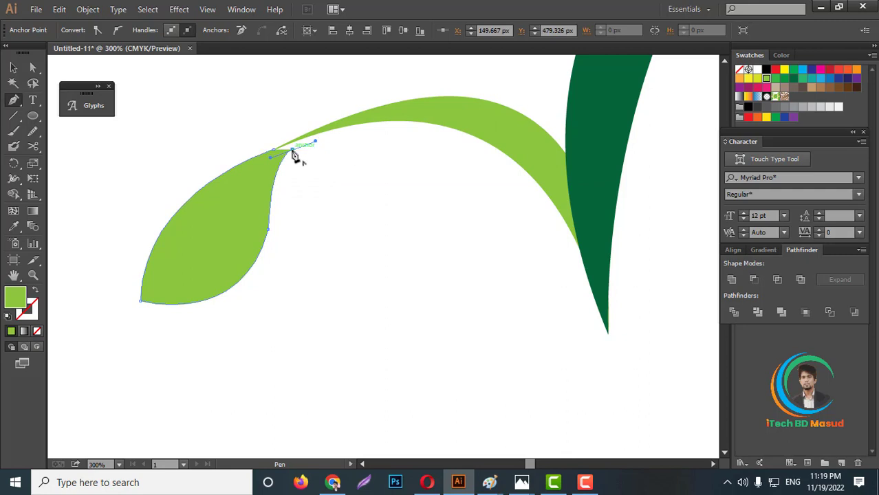
Continue the leaf's path with a thin curved vein slit running into the leaf and back to the light green stem
{"action": "scroll", "coordinate": [262, 179], "scroll_direction": "down", "scroll_amount": 2}
{"action": "scroll", "coordinate": [227, 228], "scroll_direction": "up", "scroll_amount": 1}
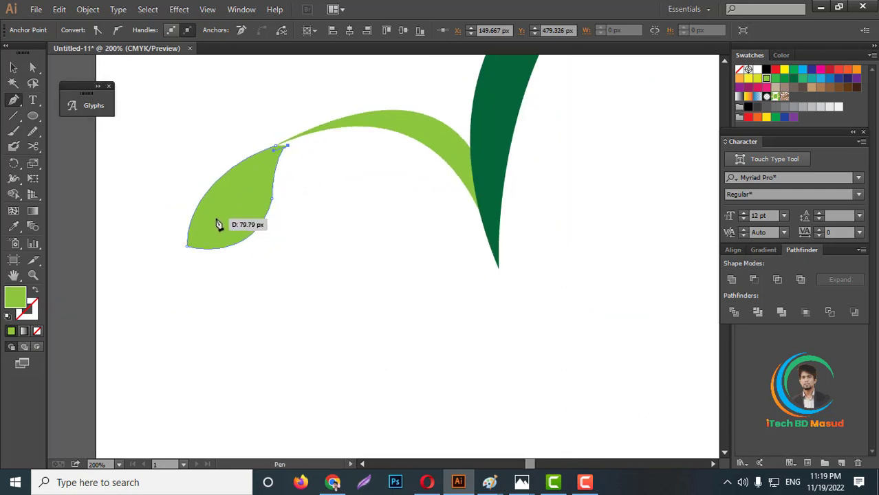
{"action": "left_click_drag", "start_coordinate": [216, 218], "coordinate": [198, 265]}
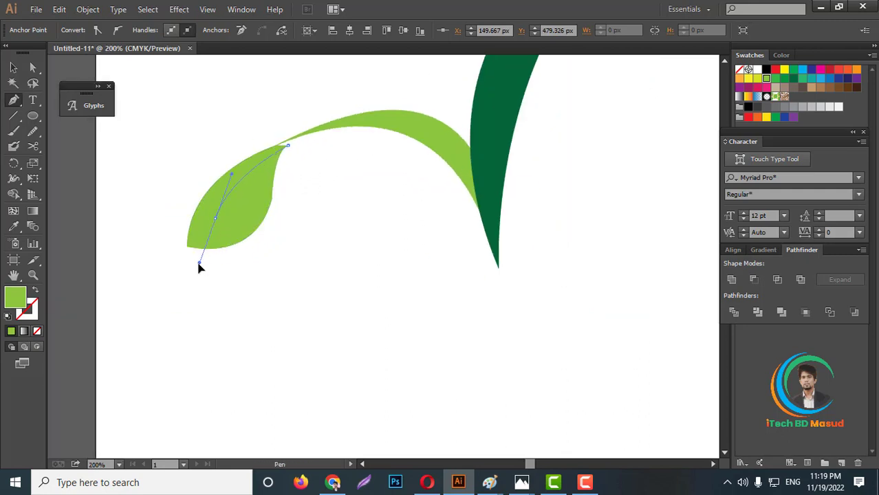
{"action": "left_click", "coordinate": [215, 220]}
{"action": "left_click_drag", "start_coordinate": [320, 130], "coordinate": [399, 118]}
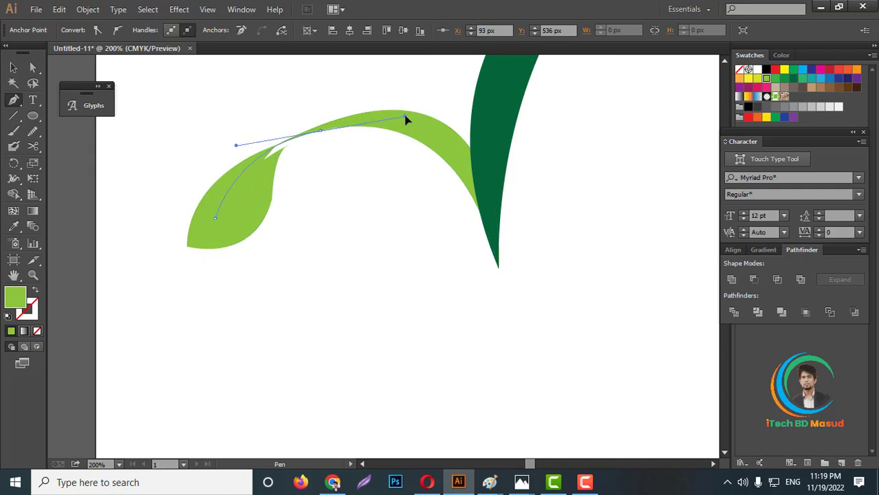
{"action": "left_click", "coordinate": [406, 111]}
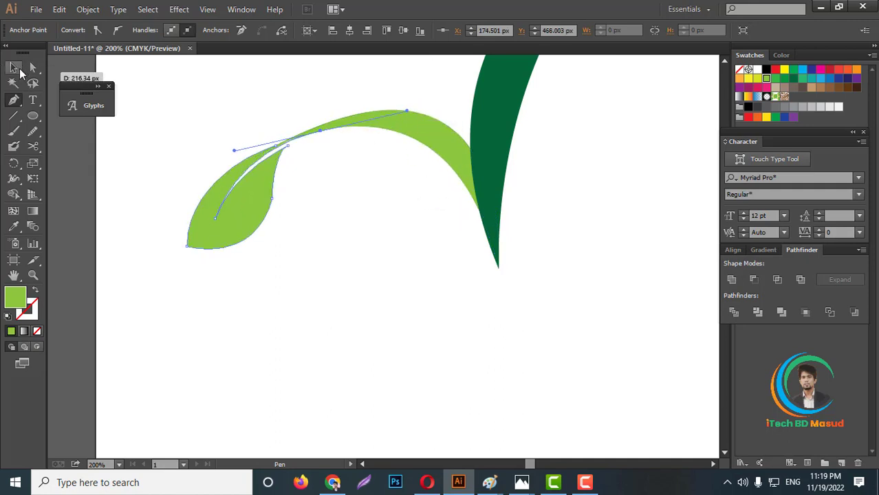
{"action": "left_click", "coordinate": [20, 72]}
{"action": "left_click", "coordinate": [375, 331]}
Unite the leaf and the light green crescent into one shape with Pathfinder
{"action": "key", "text": "ctrl+0"}
{"action": "scroll", "coordinate": [357, 306], "scroll_direction": "up", "scroll_amount": 5}
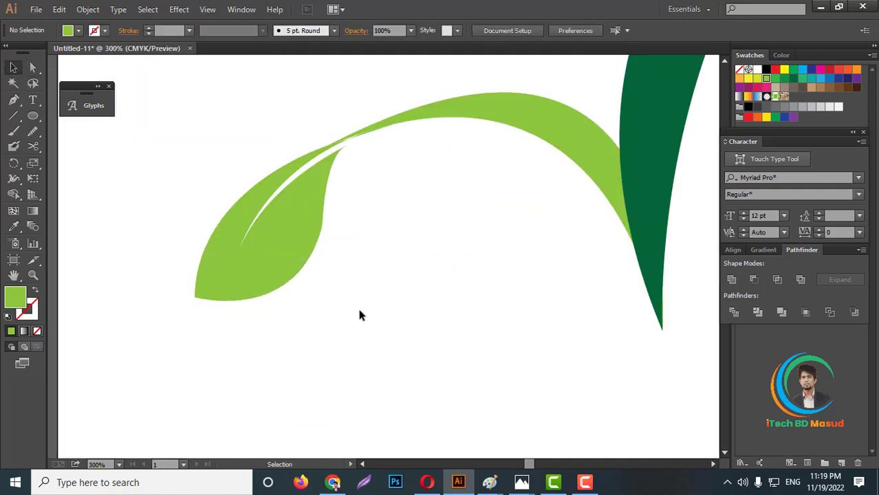
{"action": "left_click_drag", "start_coordinate": [218, 110], "coordinate": [389, 303]}
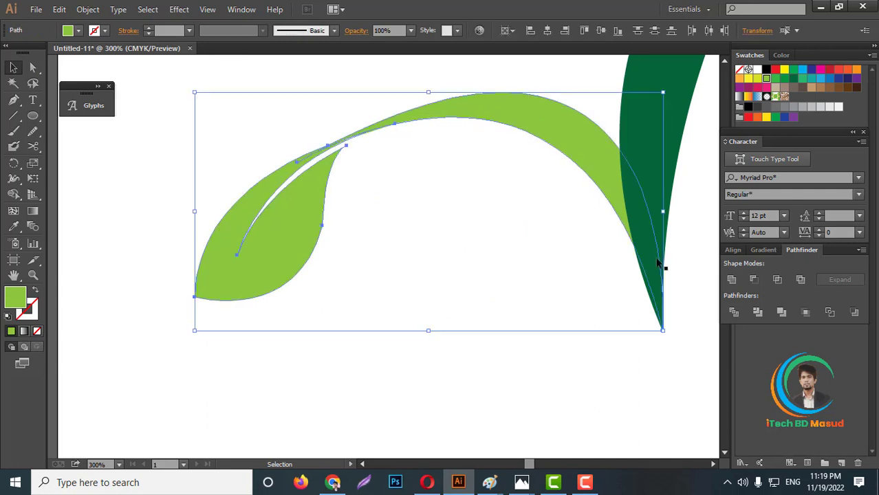
{"action": "left_click", "coordinate": [731, 279]}
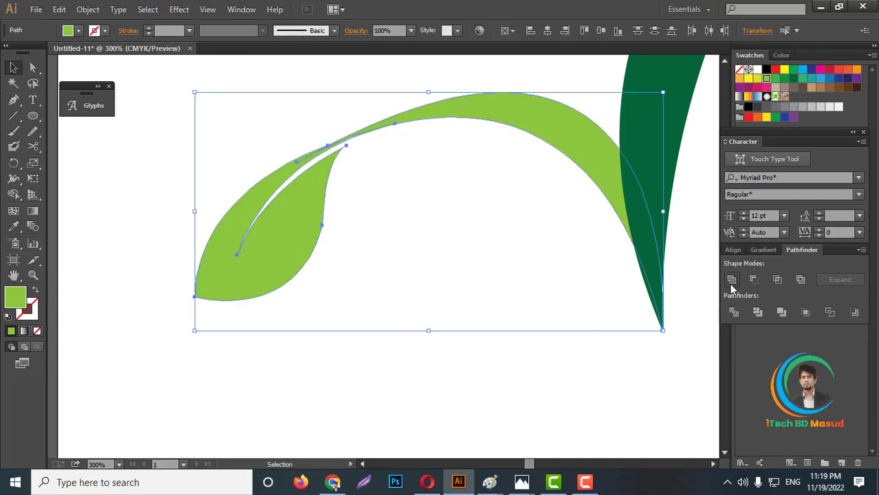
{"action": "left_click", "coordinate": [480, 337]}
Draw a cutting shape with the Pen tool along the leaf's lower right edge, curving smoothly over its corner
{"action": "key", "text": "ctrl+plus"}
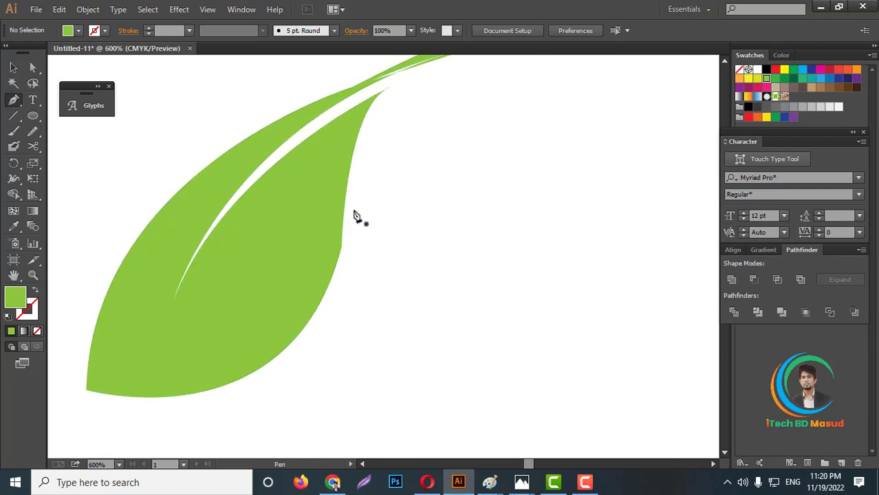
{"action": "key", "text": "p"}
{"action": "left_click", "coordinate": [350, 192]}
{"action": "scroll", "coordinate": [320, 290], "scroll_direction": "down", "scroll_amount": 2}
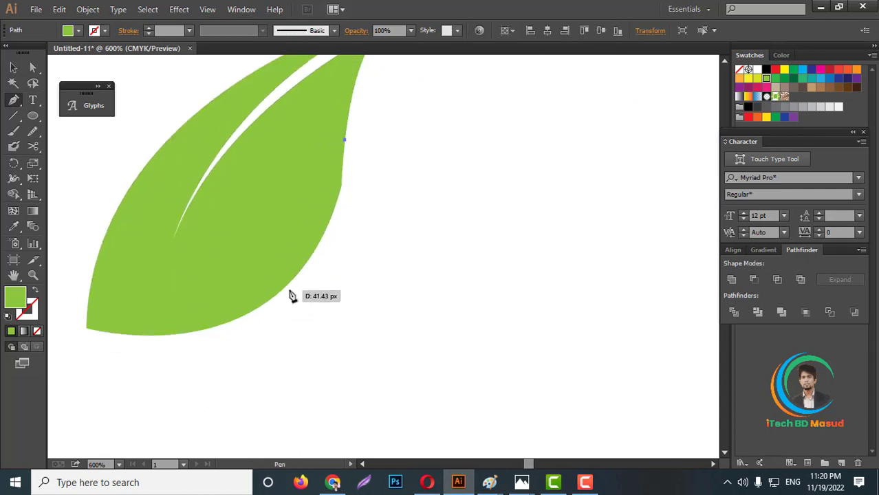
{"action": "left_click_drag", "start_coordinate": [283, 290], "coordinate": [227, 355]}
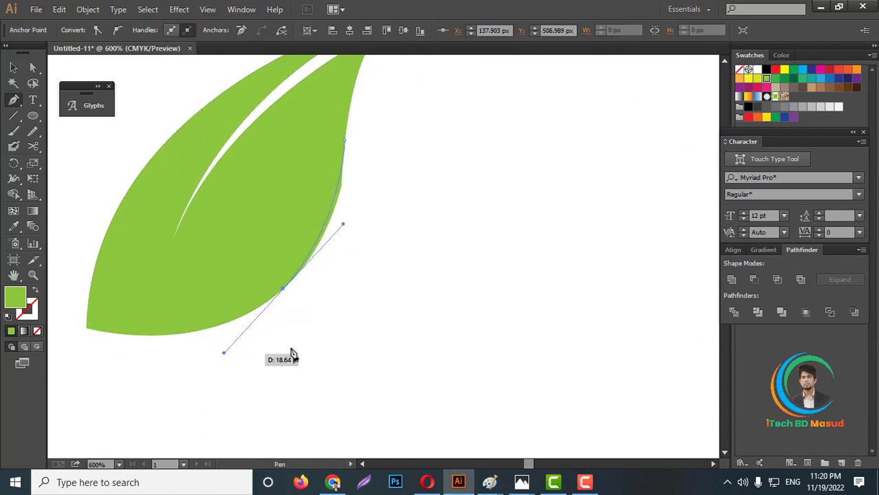
{"action": "left_click_drag", "start_coordinate": [328, 337], "coordinate": [372, 313]}
{"action": "left_click_drag", "start_coordinate": [417, 187], "coordinate": [433, 144]}
{"action": "left_click", "coordinate": [434, 135]}
Subtract the cutting shape from the leaf with Pathfinder's Minus Front to smooth the leaf's lower right edge
{"action": "left_click", "coordinate": [33, 68]}
{"action": "left_click", "coordinate": [300, 225], "text": "shift"}
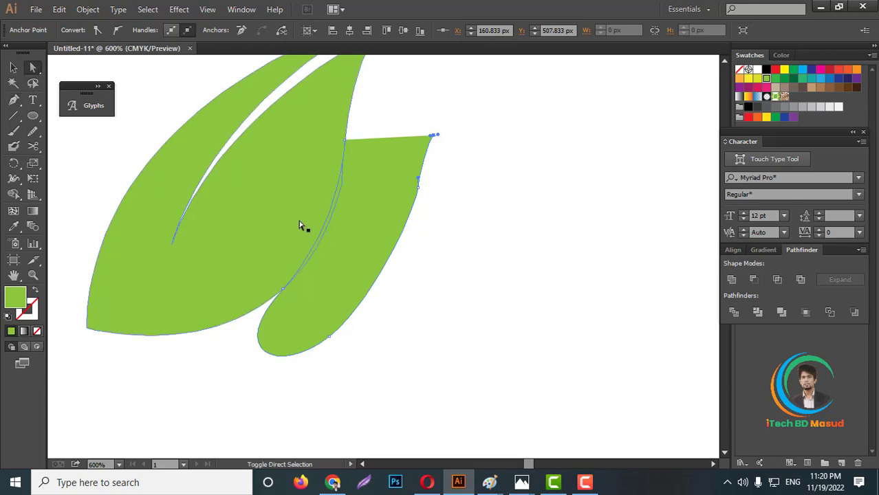
{"action": "left_click", "coordinate": [755, 280]}
{"action": "left_click", "coordinate": [455, 338]}
{"action": "key", "text": "ctrl+1"}
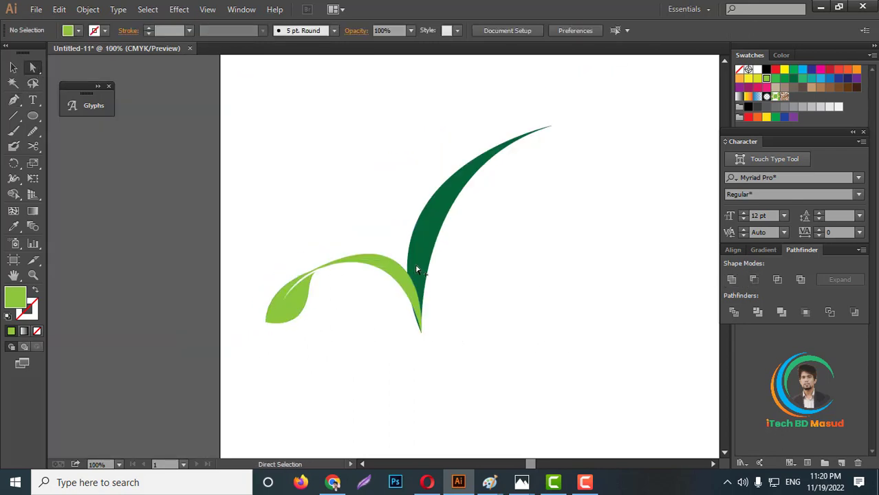
Draw a small light green circle above the arched stem, just left of the dark green crescent
{"action": "scroll", "coordinate": [416, 270], "scroll_direction": "up", "scroll_amount": 2}
{"action": "left_click_drag", "start_coordinate": [33, 116], "coordinate": [61, 146]}
{"action": "mouse_move", "coordinate": [344, 147]}
{"action": "left_mouse_down"}
{"action": "mouse_move", "coordinate": [375, 193]}
{"action": "mouse_move", "coordinate": [342, 175]}
{"action": "left_mouse_up"}
{"action": "left_click", "coordinate": [14, 70]}
{"action": "key", "text": "ctrl+1"}
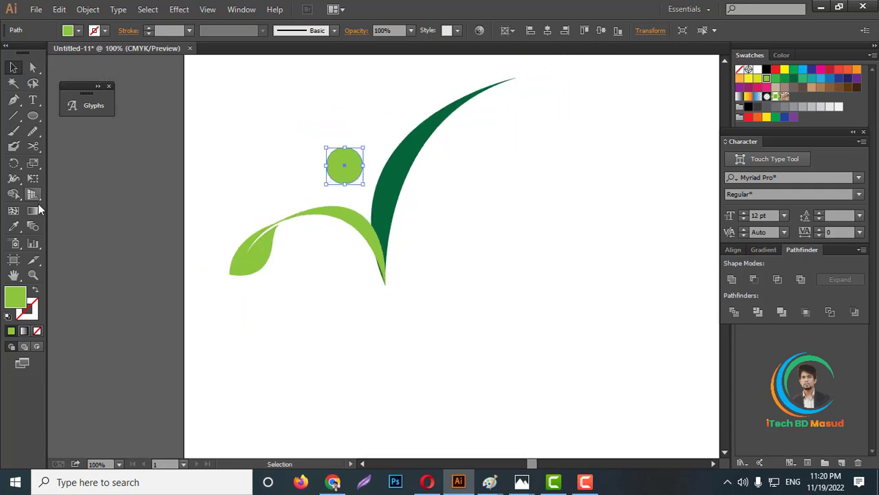
Recolour the circle with the dark green of the tall crescent using the Eyedropper
{"action": "left_click", "coordinate": [14, 226]}
{"action": "left_click", "coordinate": [398, 190]}
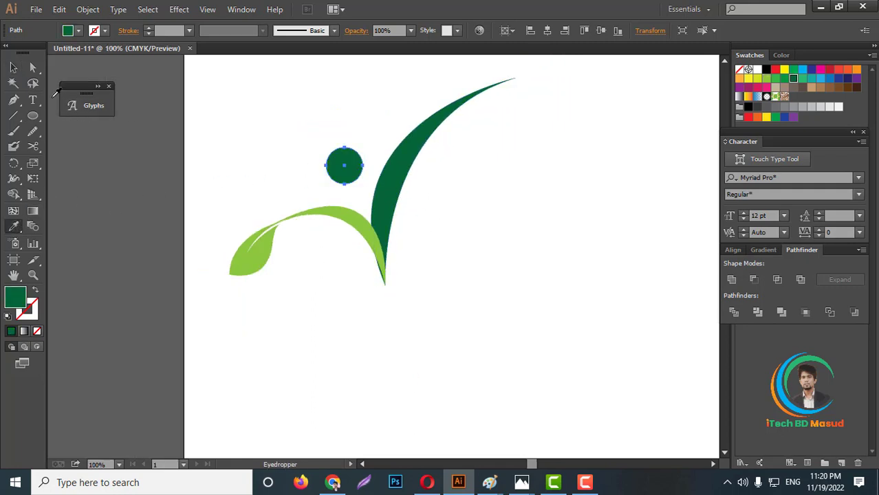
{"action": "left_click", "coordinate": [15, 67]}
{"action": "left_click", "coordinate": [475, 294]}
Send the light green leaf-and-stem shape to the back, behind the dark green crescent
{"action": "key", "text": "ctrl+minus"}
{"action": "key", "text": "ctrl+minus"}
{"action": "key", "text": "ctrl+minus"}
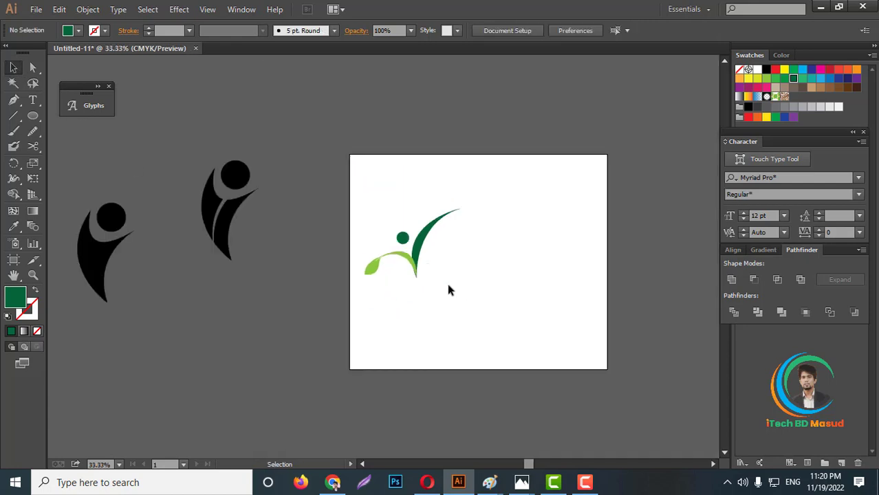
{"action": "key", "text": "ctrl+1"}
{"action": "left_click", "coordinate": [503, 271]}
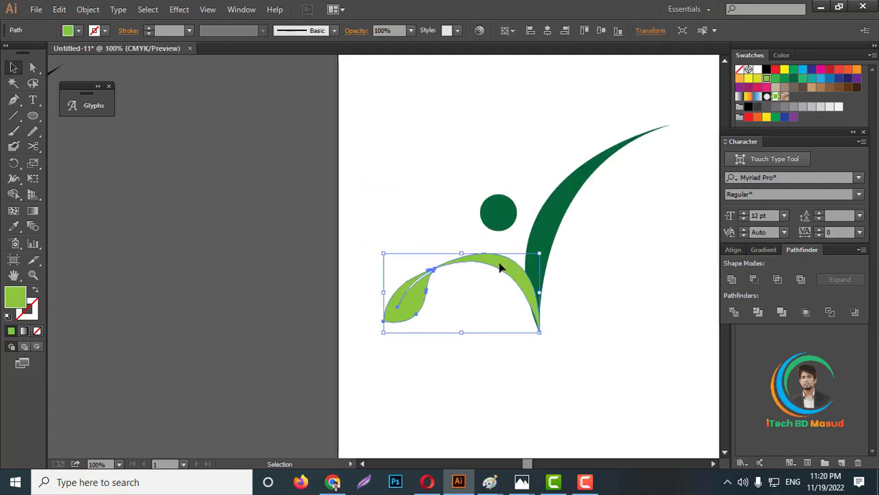
{"action": "right_click", "coordinate": [500, 263]}
{"action": "mouse_move", "coordinate": [534, 446]}
{"action": "left_click", "coordinate": [675, 426]}
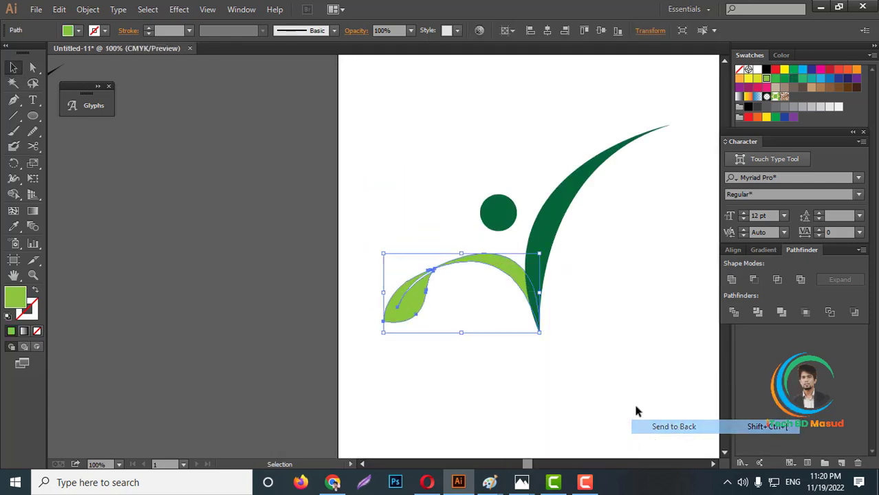
Group the light green leaf shape, the dark green crescent and the circle into one logo
{"action": "left_click", "coordinate": [472, 261]}
{"action": "key", "text": "ctrl+minus"}
{"action": "key", "text": "ctrl+minus"}
{"action": "left_click_drag", "start_coordinate": [426, 175], "coordinate": [557, 282]}
{"action": "right_click", "coordinate": [512, 235]}
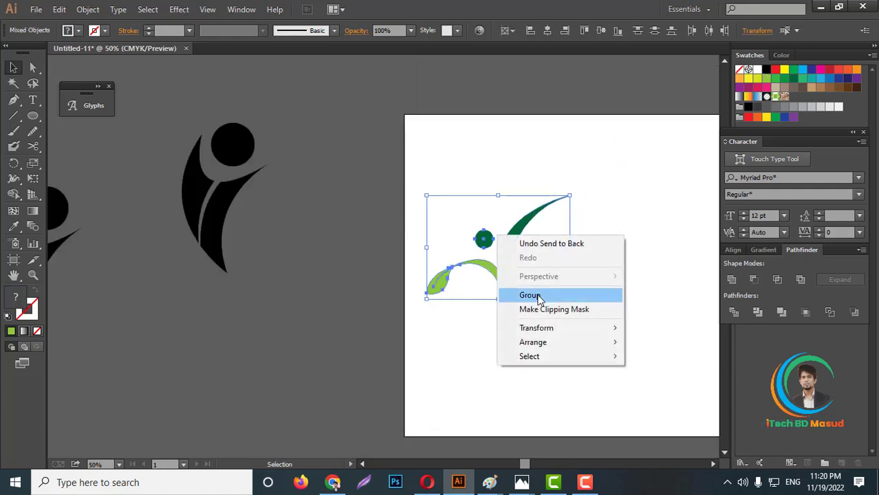
{"action": "left_click", "coordinate": [542, 294]}
Move the grouped green logo off the artboard to the area below the two black figures
{"action": "key", "text": "ctrl+minus"}
{"action": "key", "text": "ctrl+minus"}
{"action": "left_click_drag", "start_coordinate": [411, 295], "coordinate": [330, 303]}
{"action": "left_click", "coordinate": [551, 296]}
{"action": "scroll", "coordinate": [616, 284], "scroll_direction": "up", "scroll_amount": 1}
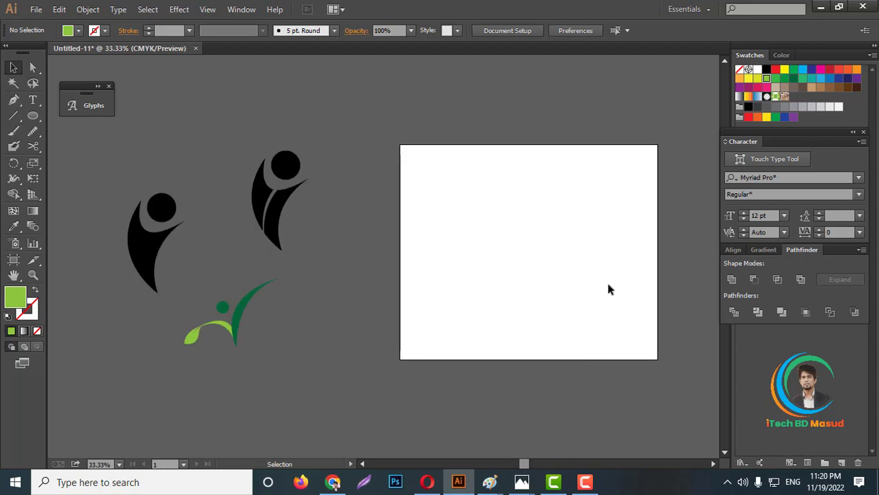
{"action": "left_click", "coordinate": [38, 120]}
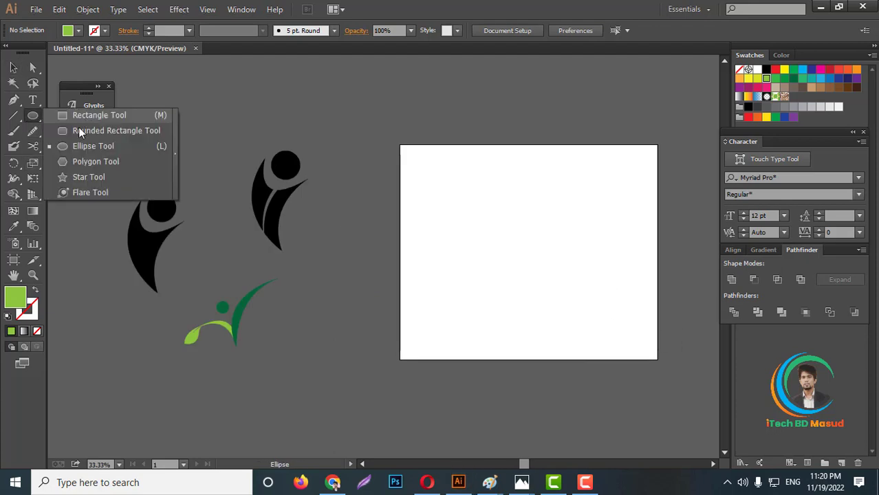
{"action": "left_click", "coordinate": [70, 146]}
{"action": "scroll", "coordinate": [536, 241], "scroll_direction": "up", "scroll_amount": 2}
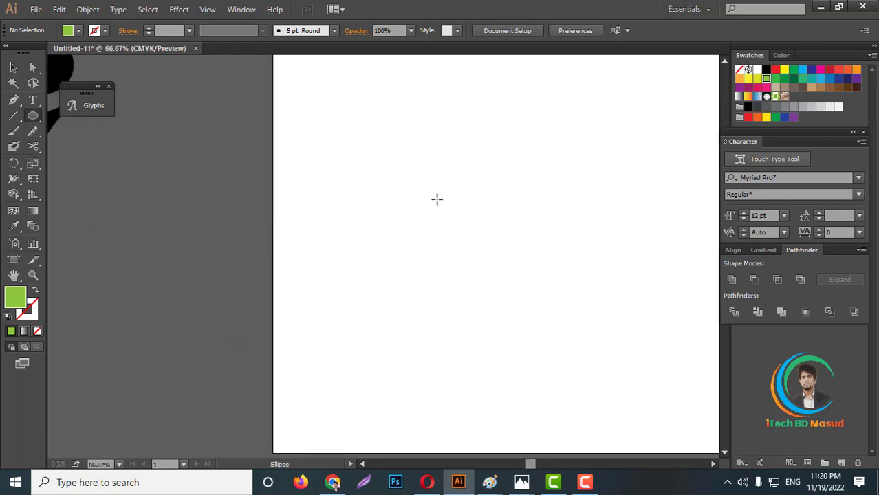
{"action": "left_click_drag", "start_coordinate": [400, 138], "coordinate": [461, 282]}
{"action": "key", "text": "ctrl+z"}
Draw a tall, narrow light green ellipse about 320 px high in the upper left part of the artboard
{"action": "left_click", "coordinate": [82, 144]}
{"action": "left_click_drag", "start_coordinate": [396, 125], "coordinate": [460, 263]}
{"action": "scroll", "coordinate": [469, 252], "scroll_direction": "up", "scroll_amount": 2}
{"action": "scroll", "coordinate": [436, 292], "scroll_direction": "up", "scroll_amount": 1}
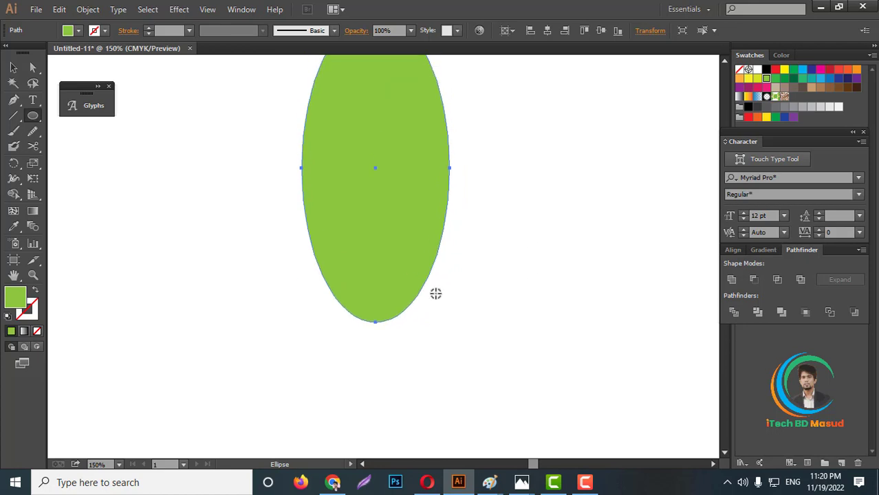
{"action": "scroll", "coordinate": [436, 293], "scroll_direction": "down", "scroll_amount": 2}
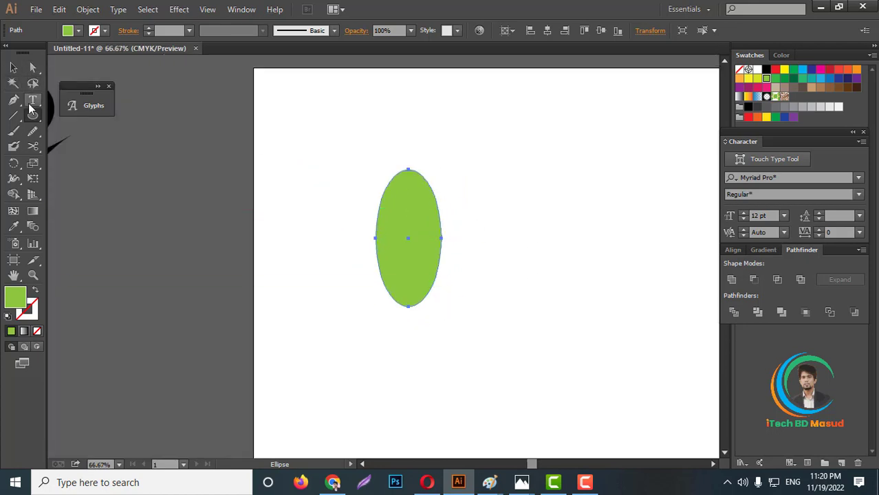
Convert the ellipse's bottom and top anchor points to sharp corners to form a pointed leaf
{"action": "left_click", "coordinate": [14, 101]}
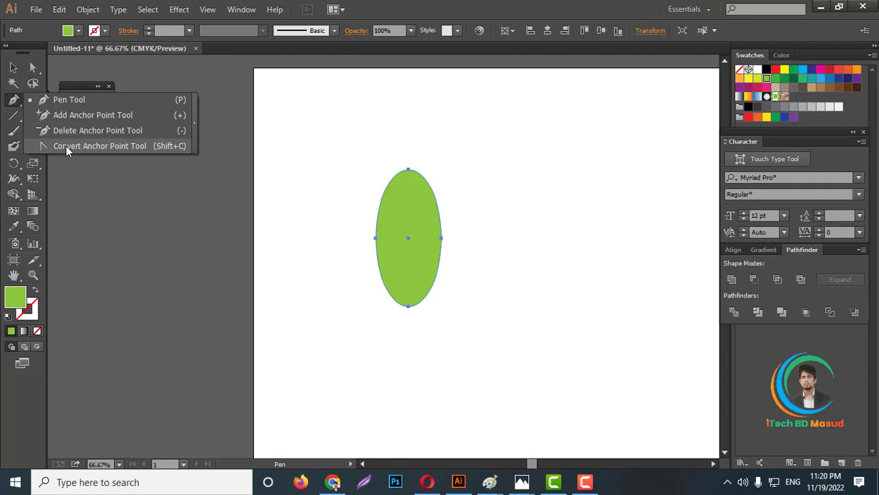
{"action": "left_click", "coordinate": [66, 146]}
{"action": "scroll", "coordinate": [428, 316], "scroll_direction": "up", "scroll_amount": 2}
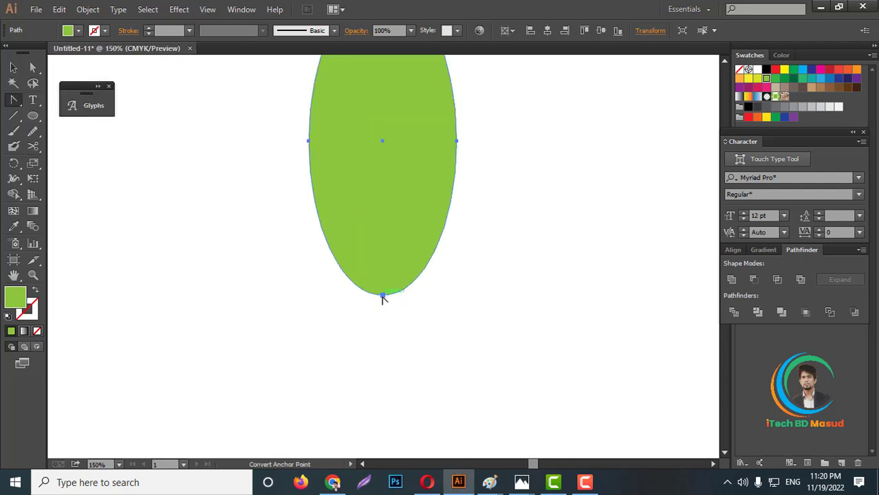
{"action": "left_click", "coordinate": [383, 297]}
{"action": "scroll", "coordinate": [401, 241], "scroll_direction": "down", "scroll_amount": 2}
{"action": "scroll", "coordinate": [384, 200], "scroll_direction": "up", "scroll_amount": 2}
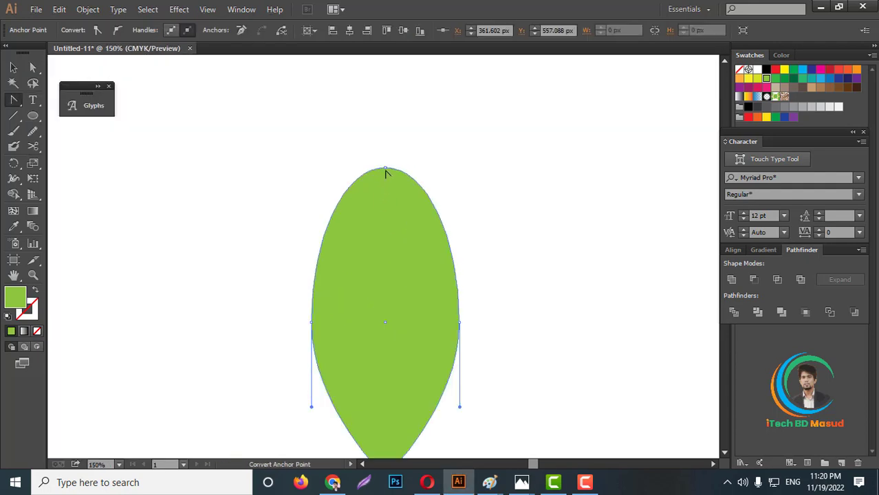
{"action": "left_click", "coordinate": [386, 169]}
{"action": "scroll", "coordinate": [351, 268], "scroll_direction": "down", "scroll_amount": 3}
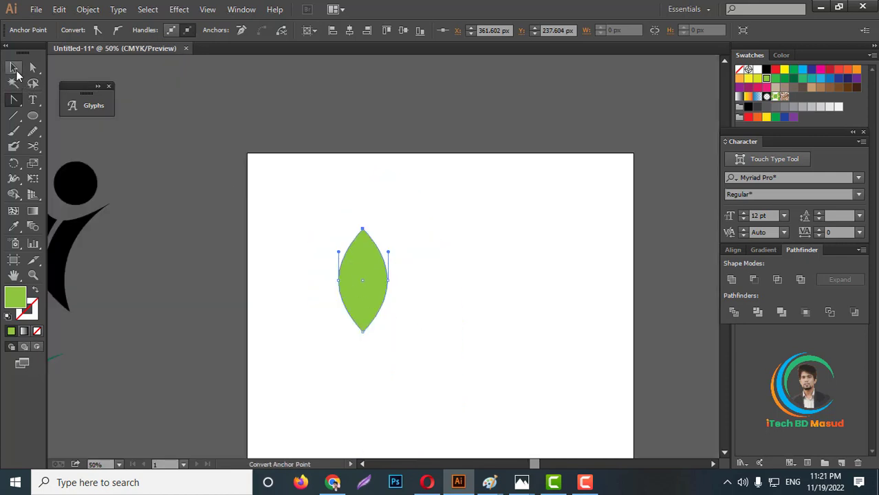
Rotate the leaf 45° counterclockwise so that its upper tip points to the upper left
{"action": "left_click", "coordinate": [14, 68]}
{"action": "left_click", "coordinate": [431, 267]}
{"action": "left_click", "coordinate": [366, 273]}
{"action": "scroll", "coordinate": [366, 282], "scroll_direction": "up", "scroll_amount": 2}
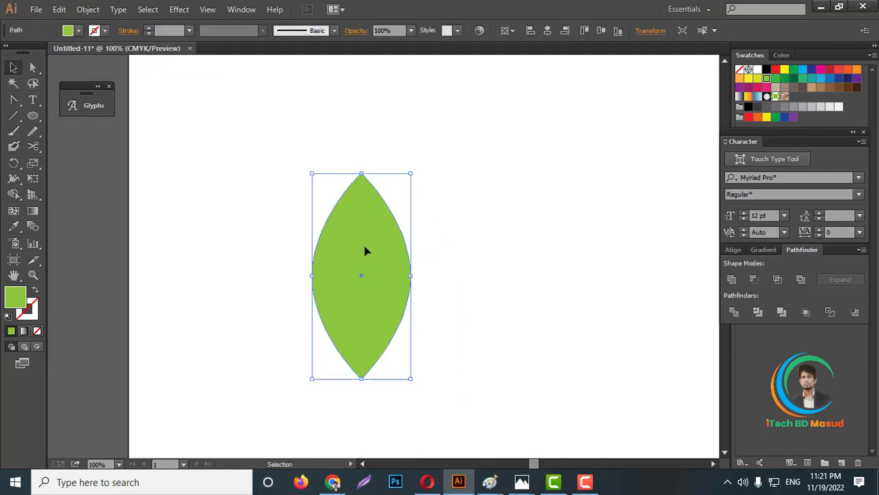
{"action": "right_click", "coordinate": [366, 251]}
{"action": "left_click", "coordinate": [471, 182]}
{"action": "left_click_drag", "start_coordinate": [413, 167], "coordinate": [322, 163]}
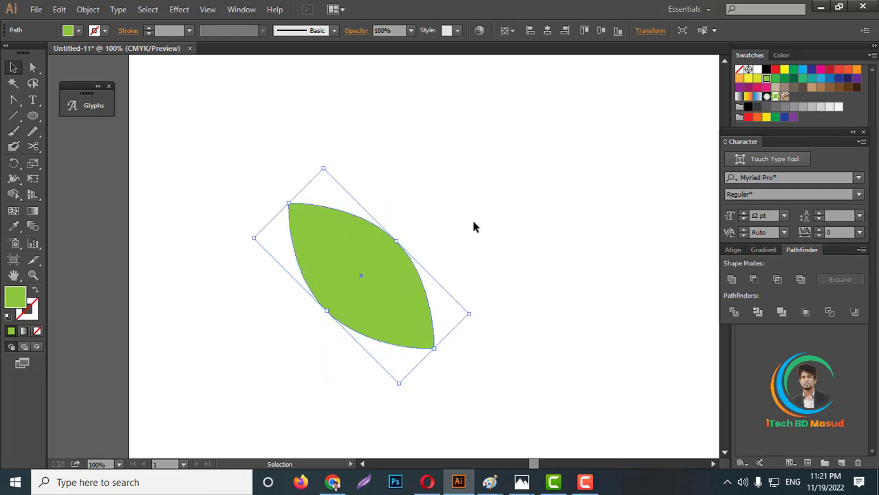
{"action": "left_click", "coordinate": [473, 226]}
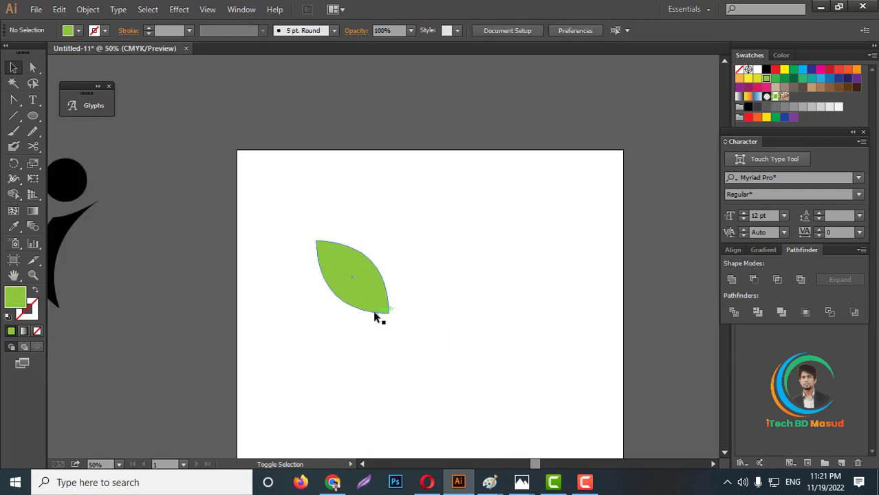
Create a mirrored copy of the leaf by reflecting it across the vertical axis at 90°
{"action": "scroll", "coordinate": [372, 296], "scroll_direction": "up", "scroll_amount": 3}
{"action": "left_click", "coordinate": [359, 267]}
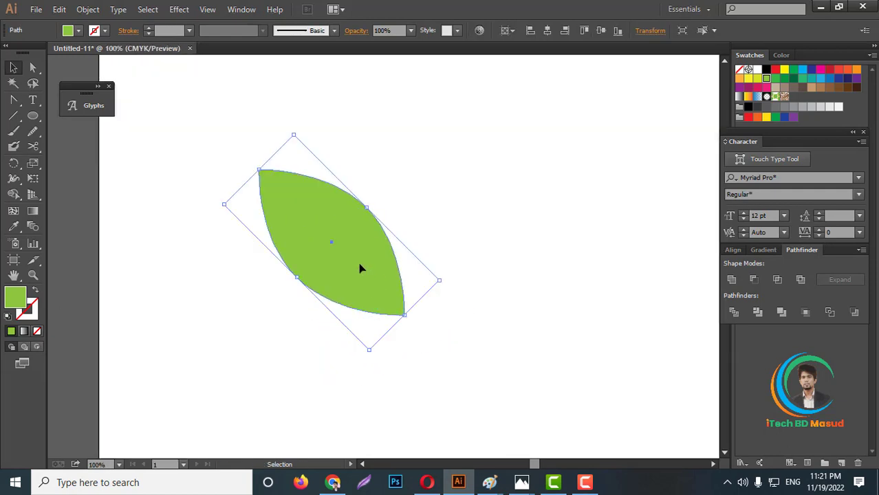
{"action": "right_click", "coordinate": [406, 256]}
{"action": "mouse_move", "coordinate": [389, 423]}
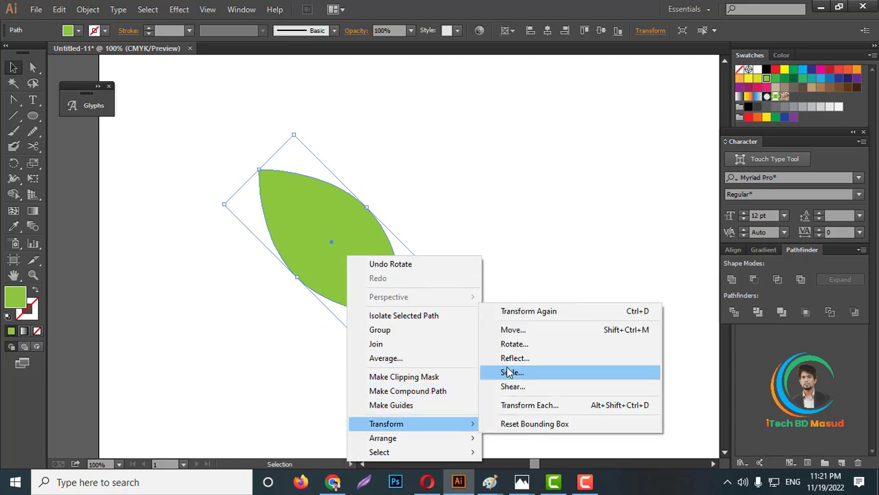
{"action": "left_click", "coordinate": [514, 359]}
{"action": "left_click", "coordinate": [543, 306]}
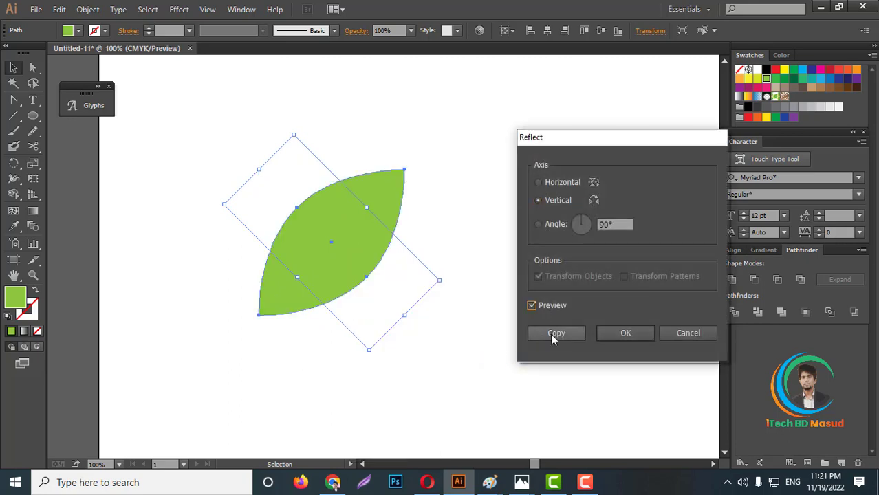
{"action": "left_click", "coordinate": [550, 334]}
Move the mirrored leaf horizontally to the right of the original, leaving a narrow gap between their lower tips
{"action": "key", "text": "shift+Right"}
{"action": "key", "text": "shift+Right"}
{"action": "key", "text": "shift+Right"}
{"action": "key", "text": "shift+Right"}
{"action": "key", "text": "shift+Right"}
{"action": "key", "text": "shift+Right"}
{"action": "key", "text": "shift+Right"}
{"action": "key", "text": "shift+Right"}
{"action": "key", "text": "shift+Right"}
{"action": "key", "text": "shift+Right"}
{"action": "key", "text": "shift+Right"}
{"action": "key", "text": "shift+Right"}
{"action": "key", "text": "shift+Right"}
{"action": "key", "text": "shift+Right"}
{"action": "key", "text": "shift+Right"}
{"action": "key", "text": "shift+Right"}
{"action": "key", "text": "shift+Right"}
{"action": "key", "text": "shift+Right"}
{"action": "key", "text": "shift+Right"}
{"action": "key", "text": "shift+Right"}
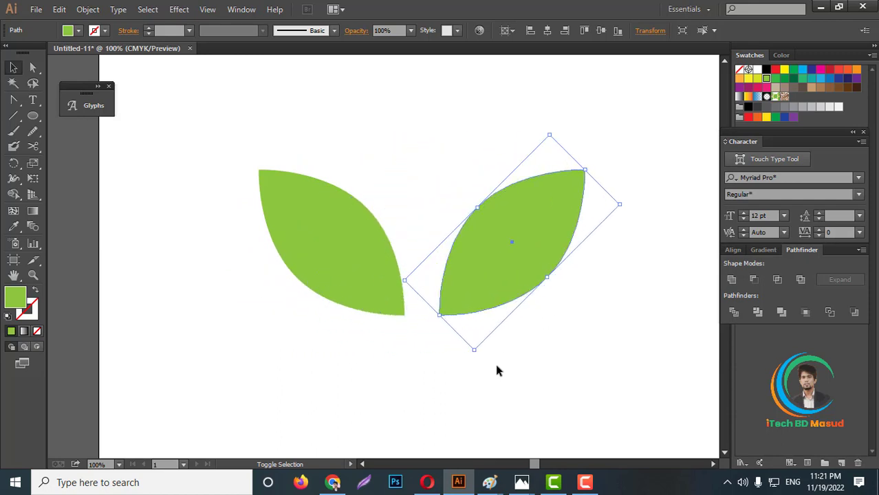
{"action": "key", "text": "shift+Left"}
{"action": "key", "text": "shift+Left"}
{"action": "key", "text": "shift+Left"}
{"action": "key", "text": "shift+Left"}
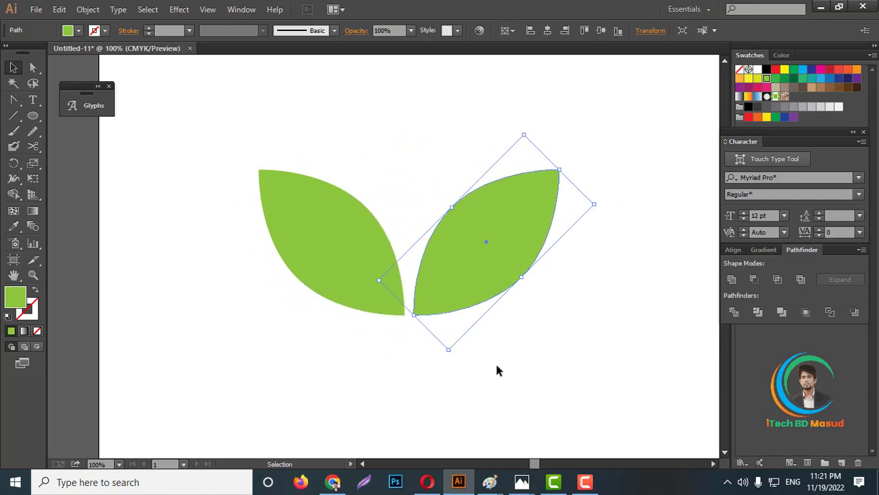
Group the two leaves and place a duplicate of the group above the artboard
{"action": "scroll", "coordinate": [478, 344], "scroll_direction": "down", "scroll_amount": 1}
{"action": "left_click", "coordinate": [510, 313]}
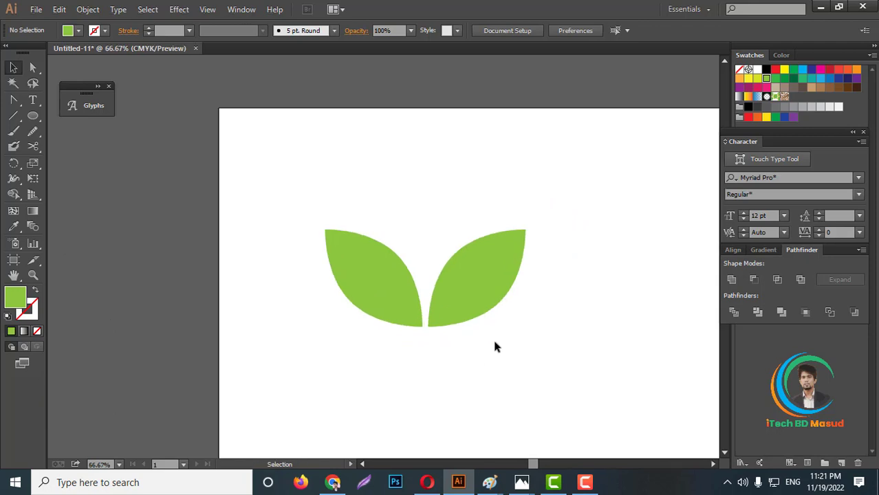
{"action": "left_click_drag", "start_coordinate": [382, 250], "coordinate": [512, 367]}
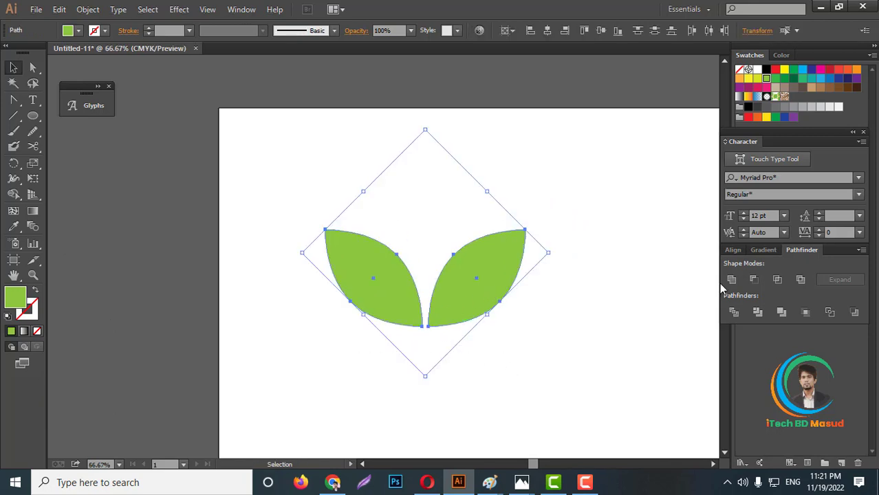
{"action": "key", "text": "ctrl+g"}
{"action": "scroll", "coordinate": [488, 287], "scroll_direction": "down", "scroll_amount": 3}
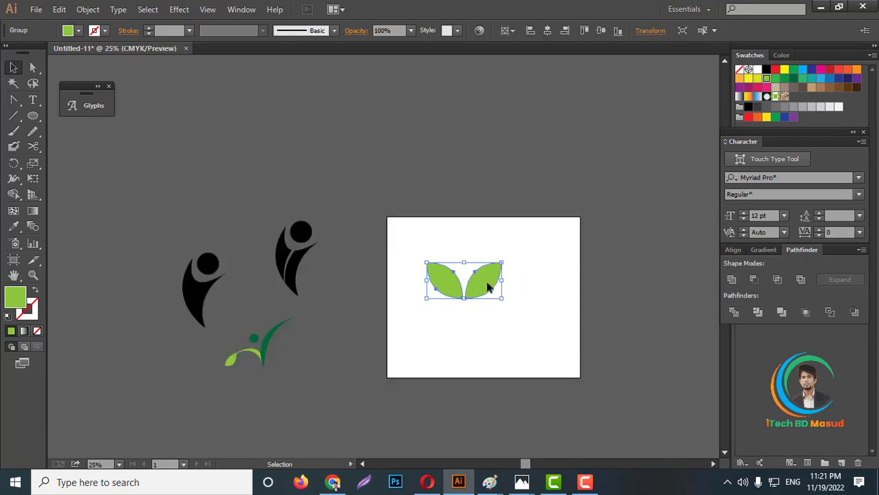
{"action": "left_click_drag", "start_coordinate": [488, 288], "coordinate": [494, 162]}
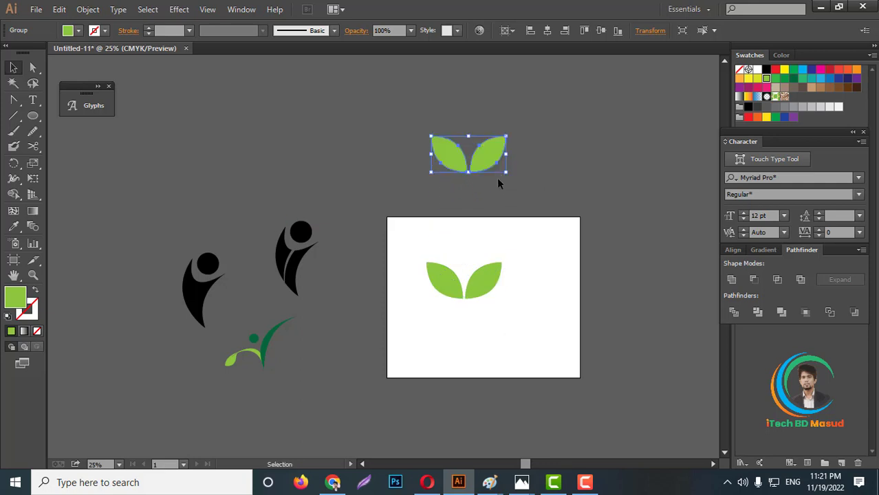
Draw a light green circle centred above the gap between the two leaves on the artboard
{"action": "scroll", "coordinate": [489, 289], "scroll_direction": "up", "scroll_amount": 4}
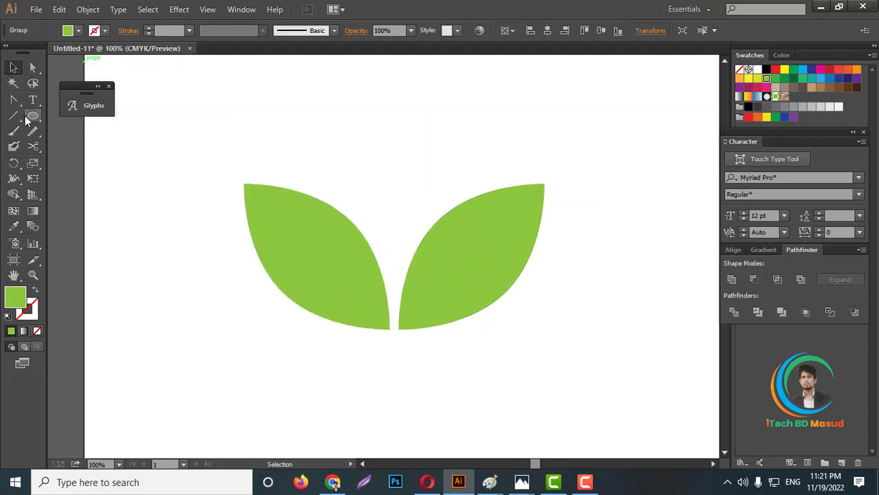
{"action": "left_click_drag", "start_coordinate": [33, 115], "coordinate": [72, 148]}
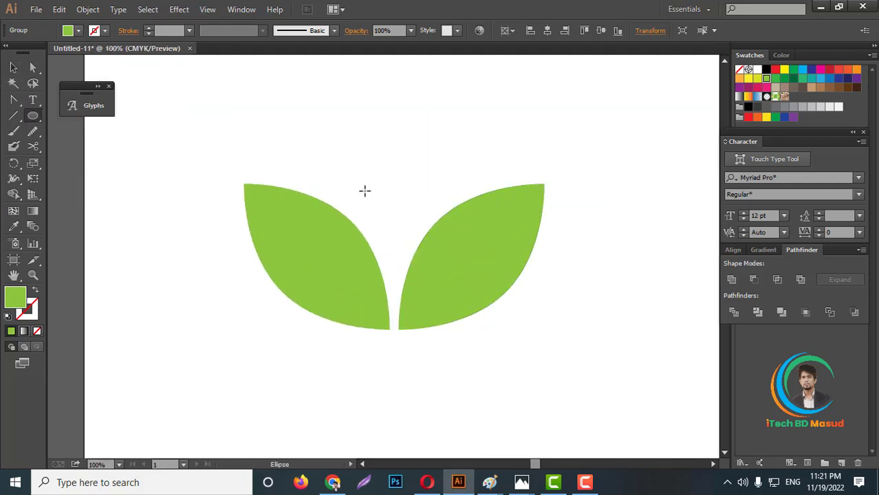
{"action": "mouse_move", "coordinate": [394, 172]}
{"action": "left_mouse_down"}
{"action": "mouse_move", "coordinate": [411, 204]}
{"action": "mouse_move", "coordinate": [437, 215]}
{"action": "left_mouse_up"}
{"action": "left_click", "coordinate": [15, 68]}
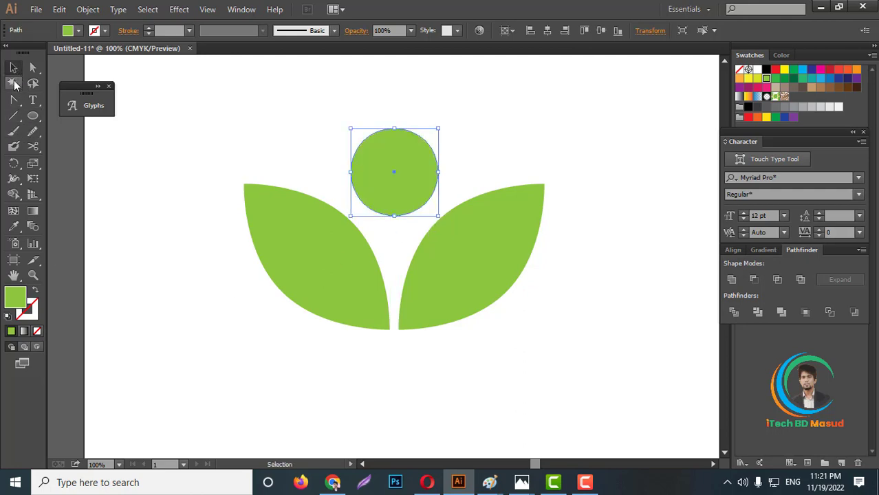
Place a copy of the leaves-and-circle figure above the black figures and move the original off the artboard beside the spare leaf pair
{"action": "left_click", "coordinate": [413, 229]}
{"action": "scroll", "coordinate": [424, 256], "scroll_direction": "down", "scroll_amount": 4}
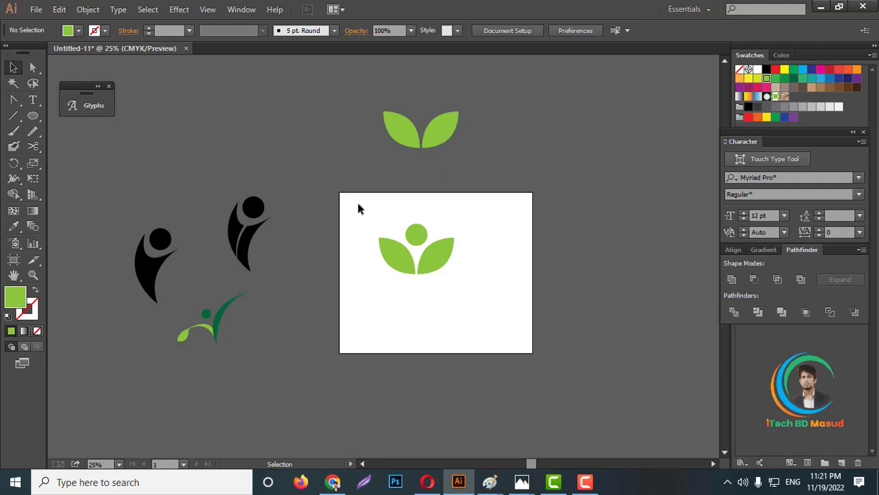
{"action": "left_click_drag", "start_coordinate": [358, 208], "coordinate": [458, 267]}
{"action": "left_click_drag", "start_coordinate": [406, 240], "coordinate": [232, 104]}
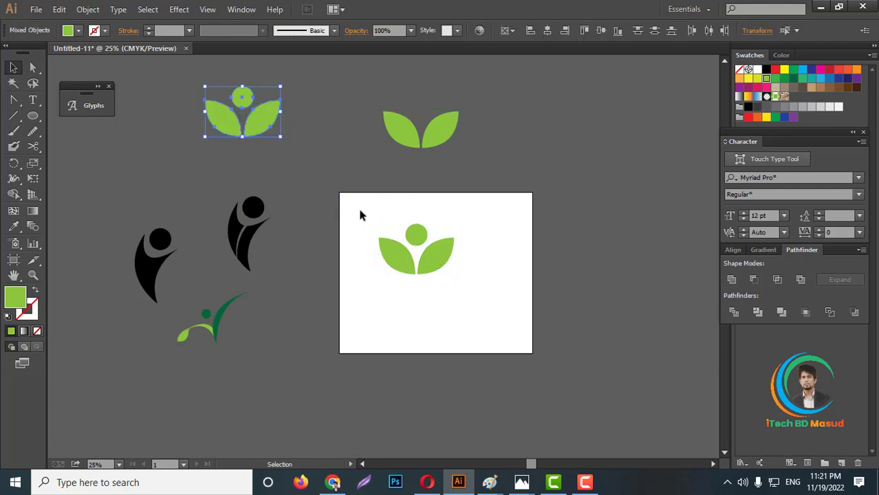
{"action": "left_click_drag", "start_coordinate": [359, 215], "coordinate": [524, 146]}
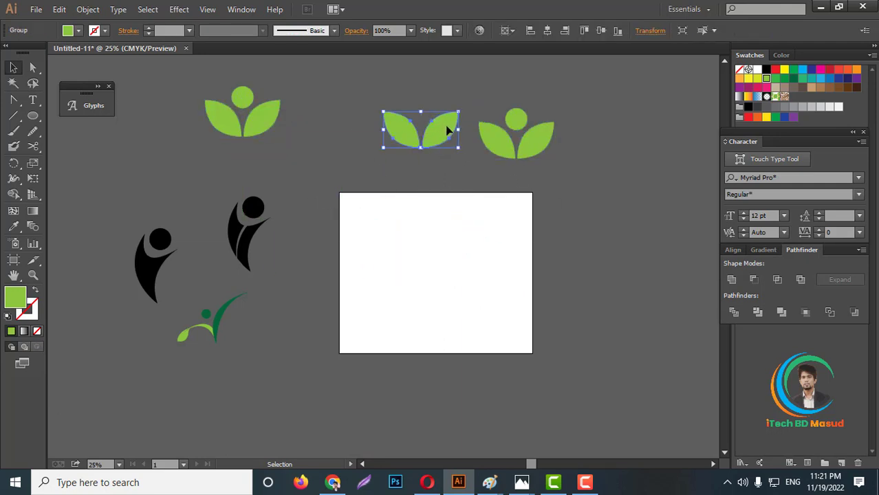
Move the spare leaf pair onto the empty artboard and ungroup it
{"action": "left_click_drag", "start_coordinate": [449, 131], "coordinate": [456, 304]}
{"action": "scroll", "coordinate": [441, 313], "scroll_direction": "up", "scroll_amount": 2}
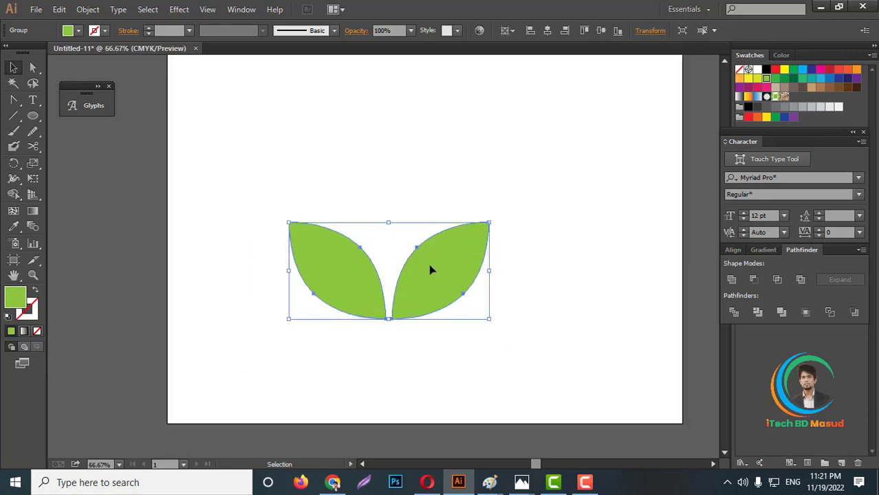
{"action": "right_click", "coordinate": [430, 265]}
{"action": "left_click", "coordinate": [467, 338]}
{"action": "left_click", "coordinate": [443, 307]}
Duplicate the right leaf slightly up and to the left, and rotate the copy slightly counterclockwise
{"action": "left_click", "coordinate": [439, 289]}
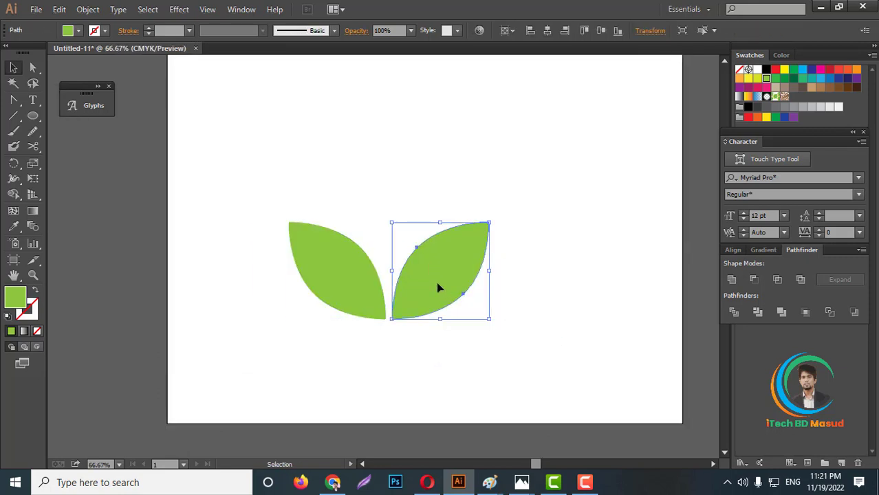
{"action": "key", "text": "a"}
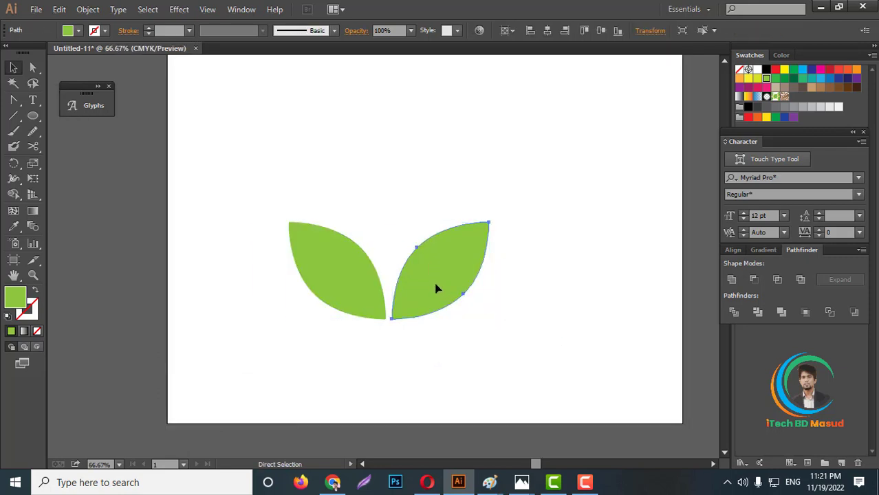
{"action": "key", "text": "v"}
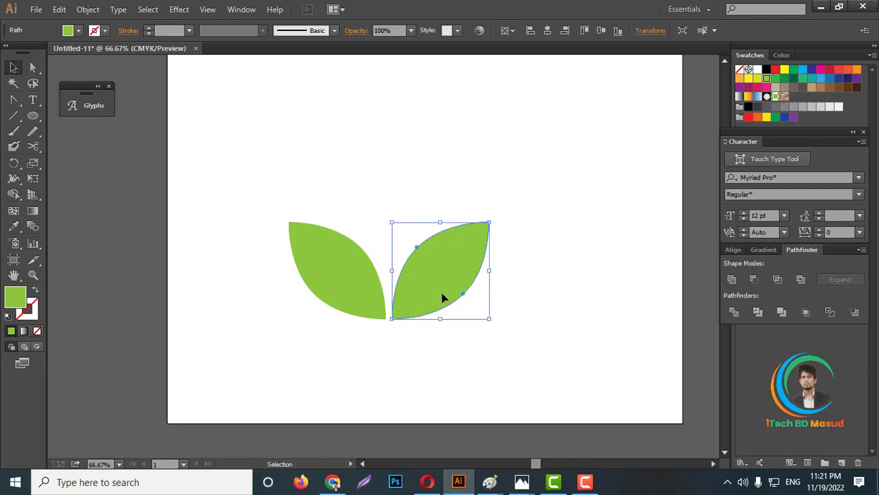
{"action": "left_click_drag", "start_coordinate": [443, 296], "coordinate": [433, 280]}
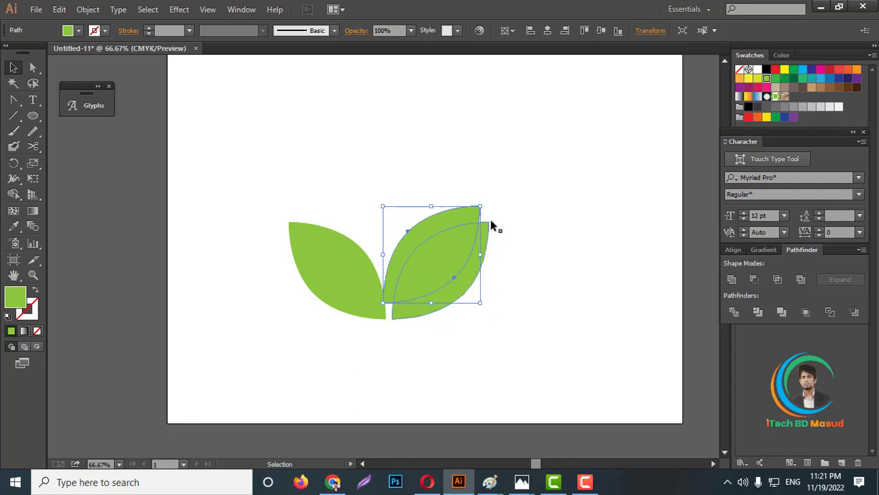
{"action": "mouse_move", "coordinate": [480, 206]}
{"action": "left_mouse_down"}
{"action": "mouse_move", "coordinate": [469, 217]}
{"action": "mouse_move", "coordinate": [468, 198]}
{"action": "left_mouse_up"}
{"action": "left_click", "coordinate": [509, 282]}
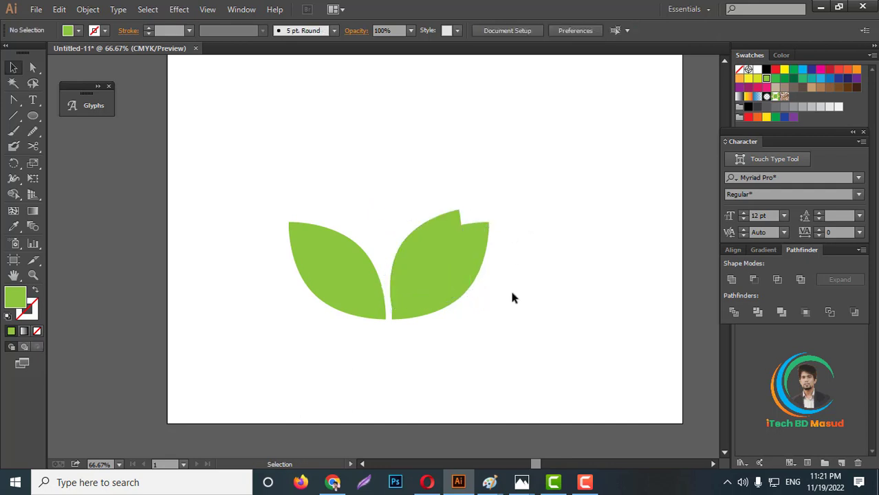
Create a mirrored copy of the rotated leaf by reflecting it across the vertical axis at 90°
{"action": "scroll", "coordinate": [447, 255], "scroll_direction": "up", "scroll_amount": 2}
{"action": "left_click", "coordinate": [415, 241]}
{"action": "scroll", "coordinate": [413, 234], "scroll_direction": "down", "scroll_amount": 1}
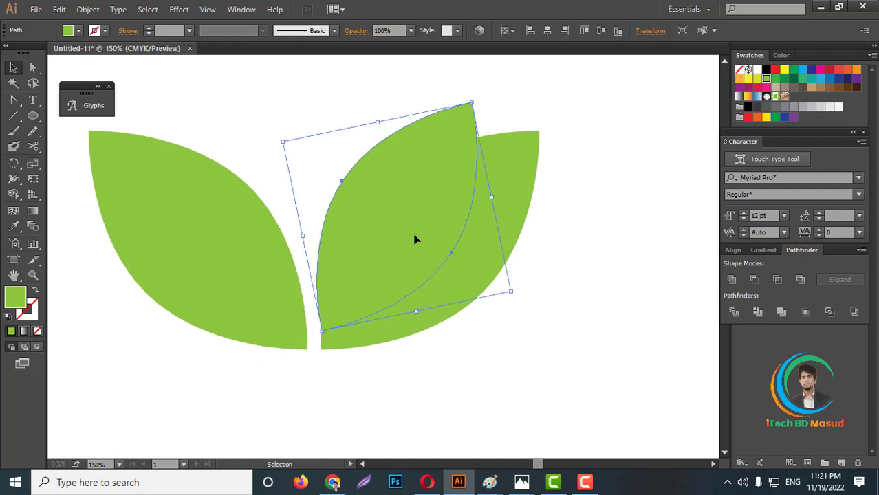
{"action": "scroll", "coordinate": [412, 231], "scroll_direction": "down", "scroll_amount": 1}
{"action": "right_click", "coordinate": [412, 231]}
{"action": "mouse_move", "coordinate": [449, 401]}
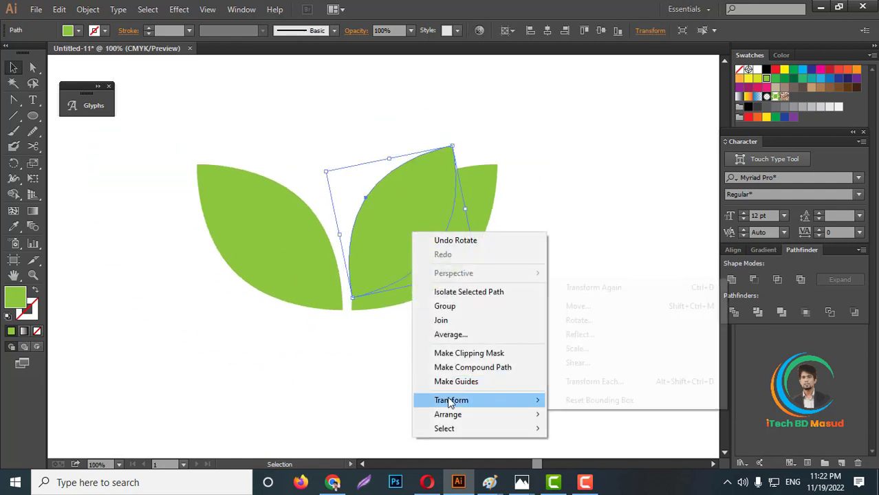
{"action": "left_click", "coordinate": [579, 338]}
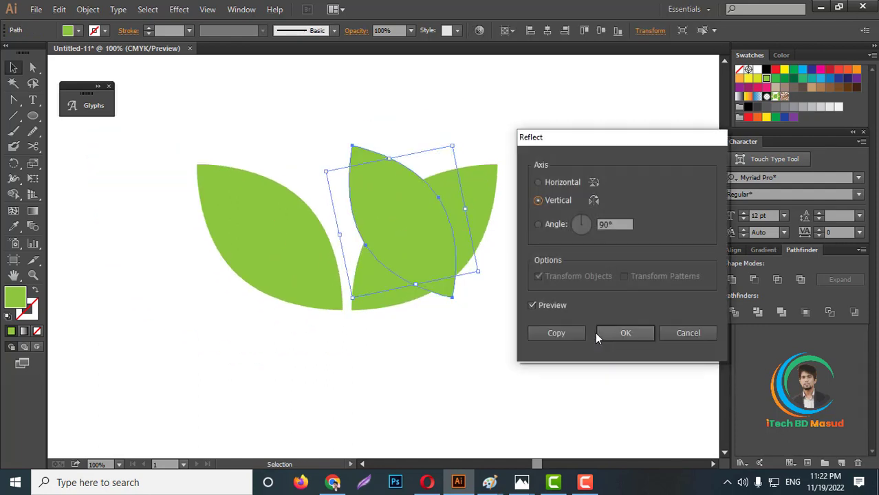
{"action": "left_click", "coordinate": [556, 334]}
Move the mirrored copy left over the left leaf and align its lower tip with that leaf's inner edge
{"action": "key", "text": "Left"}
{"action": "key", "text": "Left"}
{"action": "key", "text": "Left"}
{"action": "key", "text": "Left"}
{"action": "key", "text": "Left"}
{"action": "key", "text": "Left"}
{"action": "key", "text": "Left"}
{"action": "key", "text": "Left"}
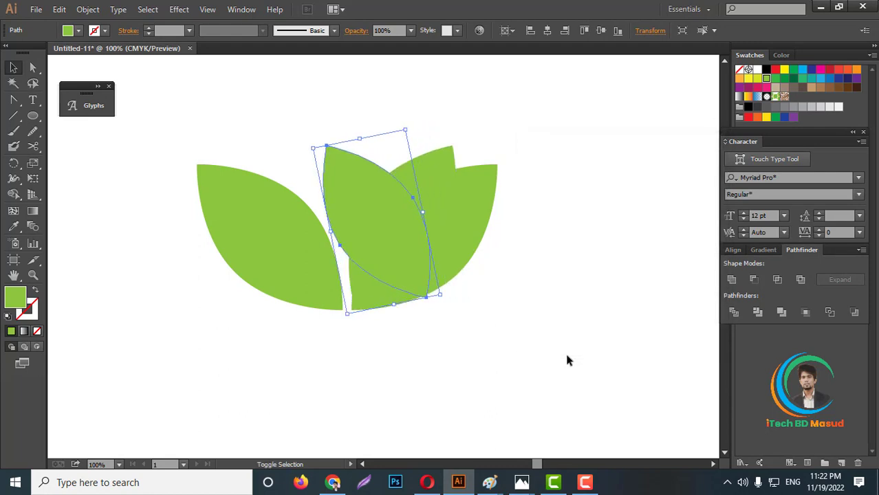
{"action": "key", "text": "Left"}
{"action": "key", "text": "Left"}
{"action": "key", "text": "Left"}
{"action": "key", "text": "Left"}
{"action": "key", "text": "Left"}
{"action": "key", "text": "Left"}
{"action": "key", "text": "Left"}
{"action": "key", "text": "Left"}
{"action": "key", "text": "Left"}
{"action": "key", "text": "Left"}
{"action": "key", "text": "Left"}
{"action": "key", "text": "Left"}
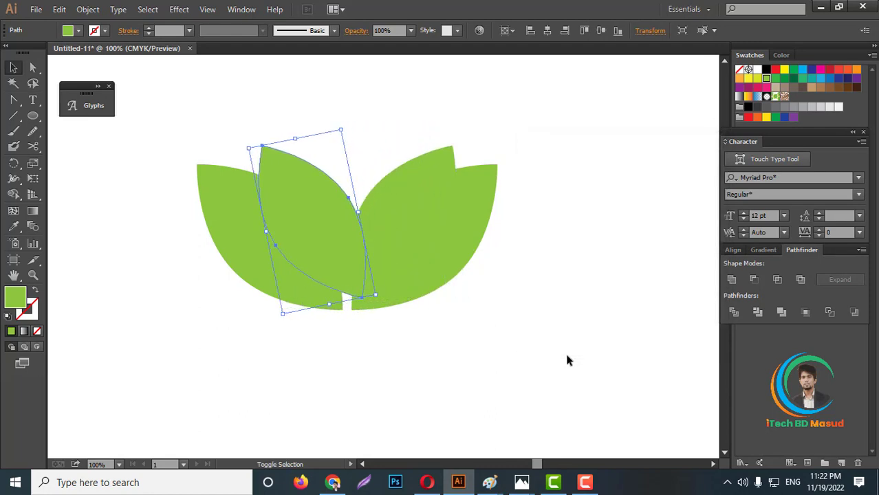
{"action": "key", "text": "Left"}
{"action": "key", "text": "Left"}
{"action": "key", "text": "Left"}
{"action": "key", "text": "Left"}
{"action": "key", "text": "Left"}
{"action": "key", "text": "Left"}
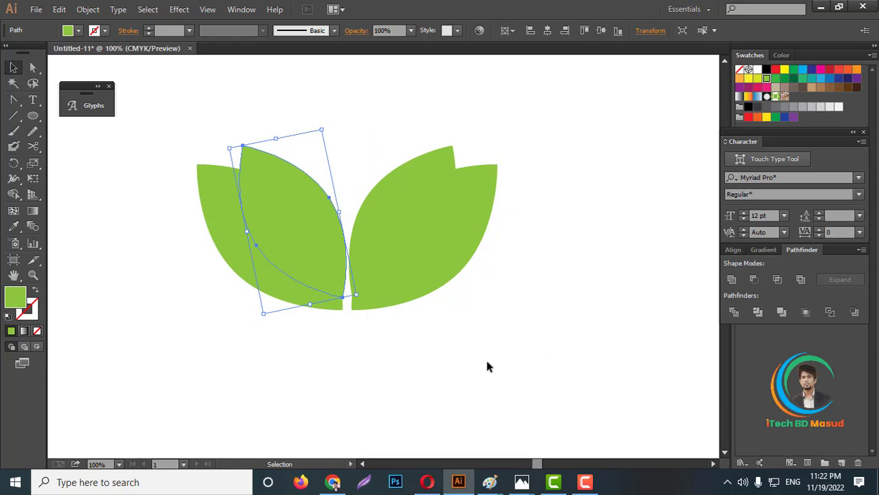
{"action": "scroll", "coordinate": [394, 320], "scroll_direction": "up", "scroll_amount": 9}
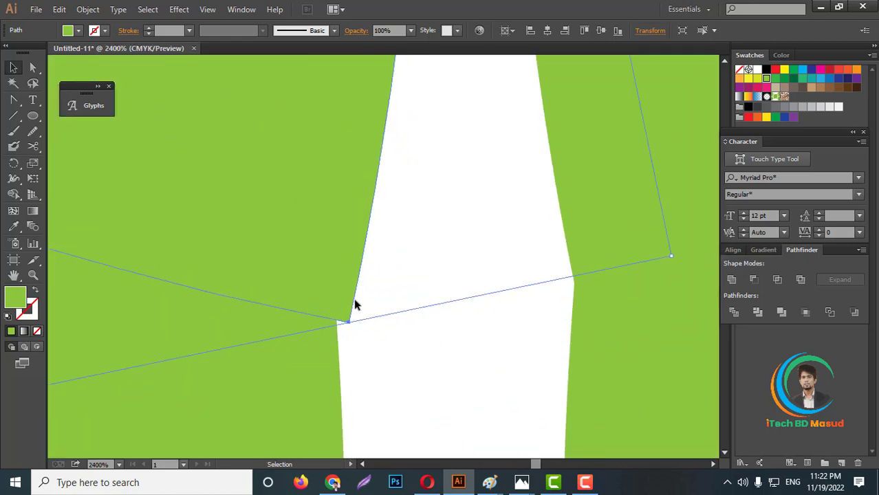
{"action": "mouse_move", "coordinate": [355, 304]}
{"action": "left_mouse_down"}
{"action": "mouse_move", "coordinate": [343, 304]}
{"action": "mouse_move", "coordinate": [351, 301]}
{"action": "left_mouse_up"}
{"action": "scroll", "coordinate": [369, 307], "scroll_direction": "down", "scroll_amount": 5}
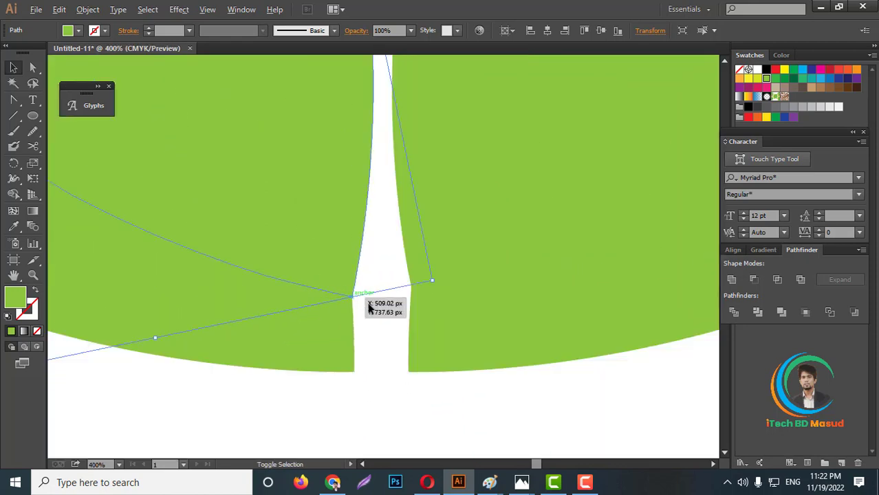
{"action": "scroll", "coordinate": [404, 320], "scroll_direction": "down", "scroll_amount": 8}
Unite the two inner rotated leaves into one object with Pathfinder
{"action": "left_click", "coordinate": [426, 347]}
{"action": "left_click", "coordinate": [419, 294]}
{"action": "scroll", "coordinate": [418, 295], "scroll_direction": "up", "scroll_amount": 3}
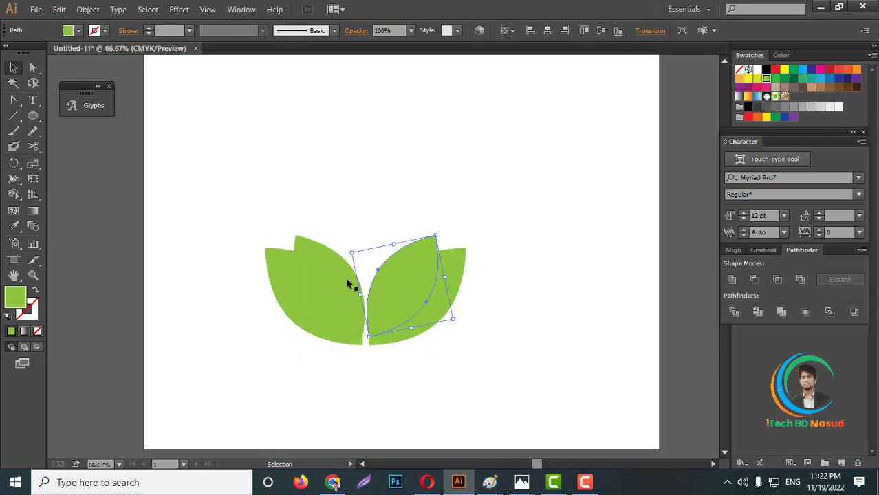
{"action": "left_click", "coordinate": [347, 281], "text": "shift"}
{"action": "left_click", "coordinate": [731, 279]}
{"action": "left_click", "coordinate": [568, 233]}
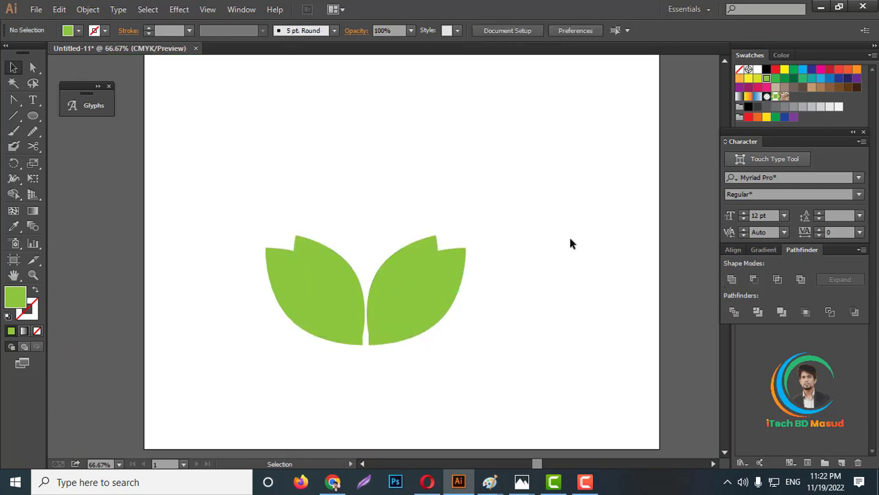
Ungroup the united inner leaf pair and group its two leaves again
{"action": "left_click_drag", "start_coordinate": [556, 225], "coordinate": [254, 349]}
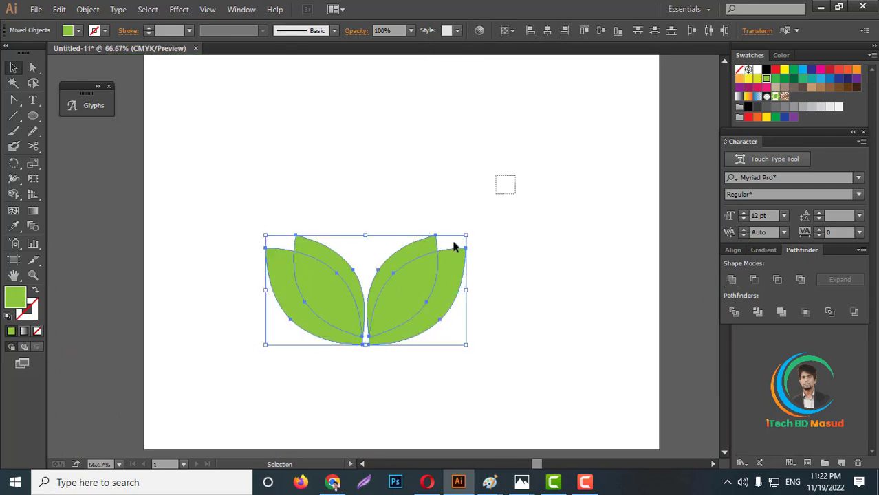
{"action": "left_click_drag", "start_coordinate": [329, 230], "coordinate": [414, 251]}
{"action": "right_click", "coordinate": [399, 232]}
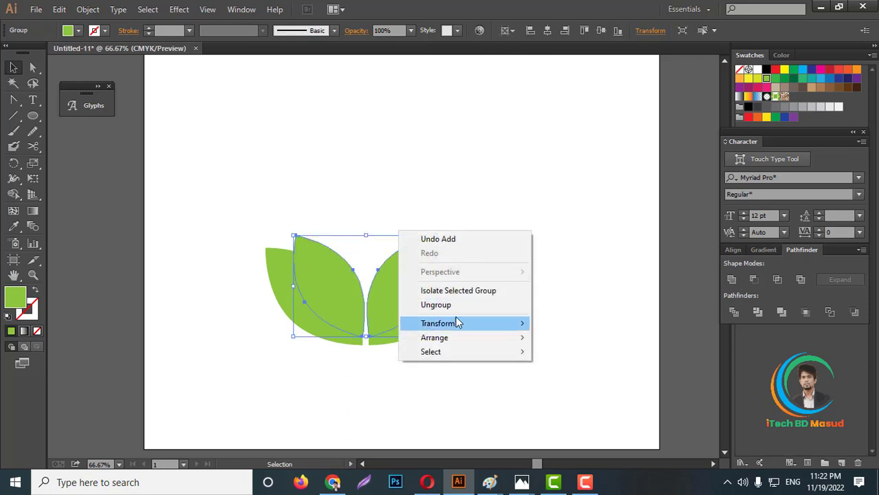
{"action": "left_click", "coordinate": [440, 306]}
{"action": "right_click", "coordinate": [420, 303]}
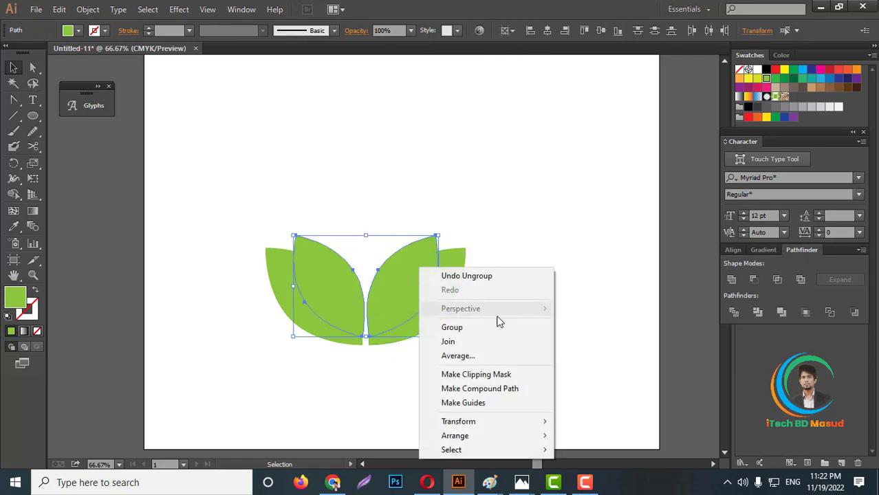
{"action": "left_click", "coordinate": [462, 337]}
{"action": "left_click", "coordinate": [529, 258]}
Try to centre all the leaves horizontally on one another, and undo the alignment
{"action": "left_click_drag", "start_coordinate": [246, 198], "coordinate": [510, 322]}
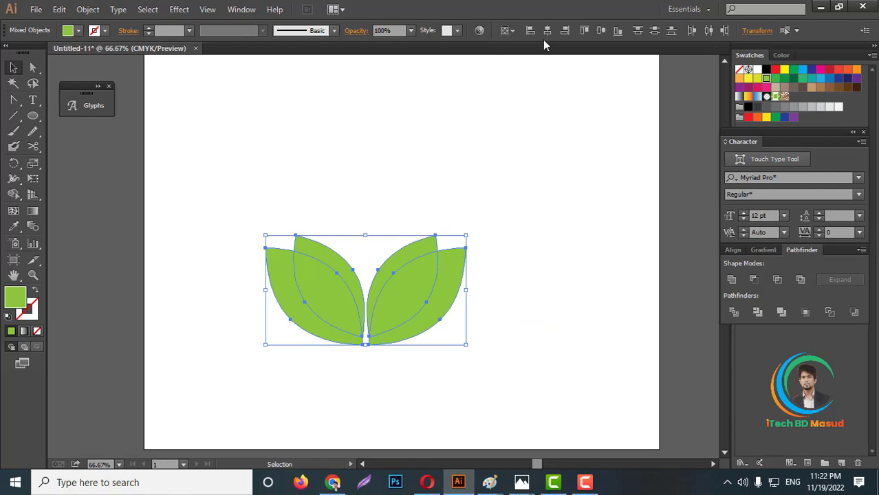
{"action": "left_click", "coordinate": [547, 31]}
{"action": "left_click", "coordinate": [539, 188]}
{"action": "key", "text": "ctrl+z"}
{"action": "left_click", "coordinate": [526, 327]}
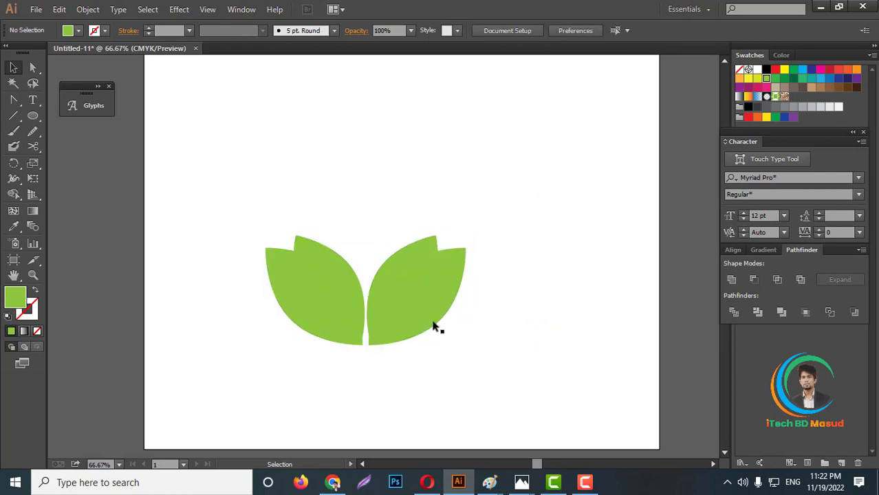
Group the two outer leaves and centre the outer and inner leaf groups horizontally on each other
{"action": "left_click", "coordinate": [435, 328]}
{"action": "left_click", "coordinate": [321, 333], "text": "shift"}
{"action": "right_click", "coordinate": [368, 321]}
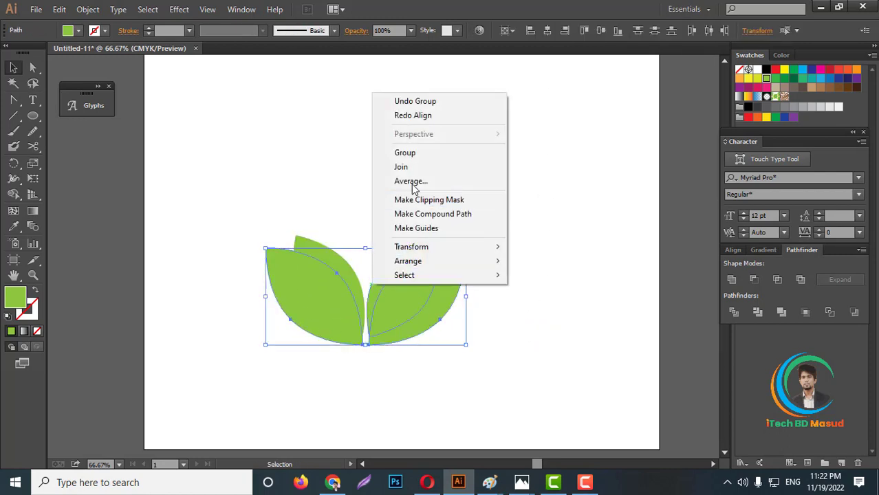
{"action": "left_click", "coordinate": [406, 153]}
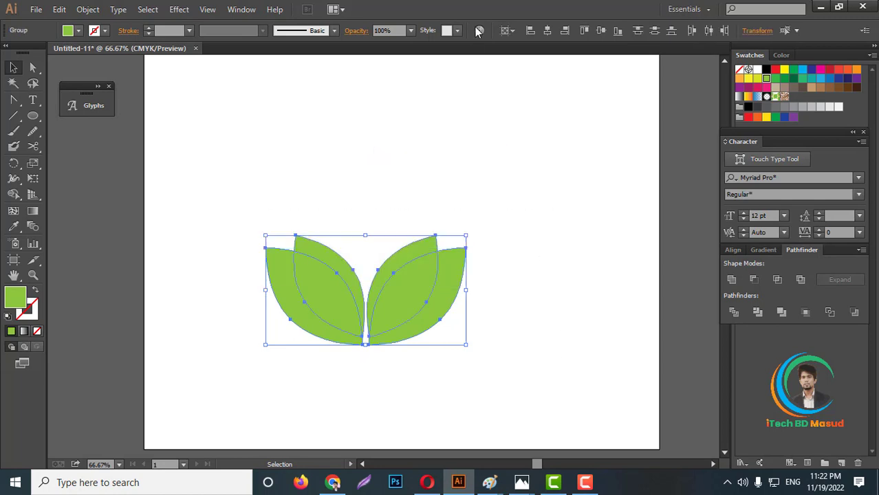
{"action": "left_click", "coordinate": [547, 30]}
{"action": "left_click", "coordinate": [556, 180]}
Fill the outer leaf group with dark green
{"action": "scroll", "coordinate": [503, 273], "scroll_direction": "down", "scroll_amount": 3}
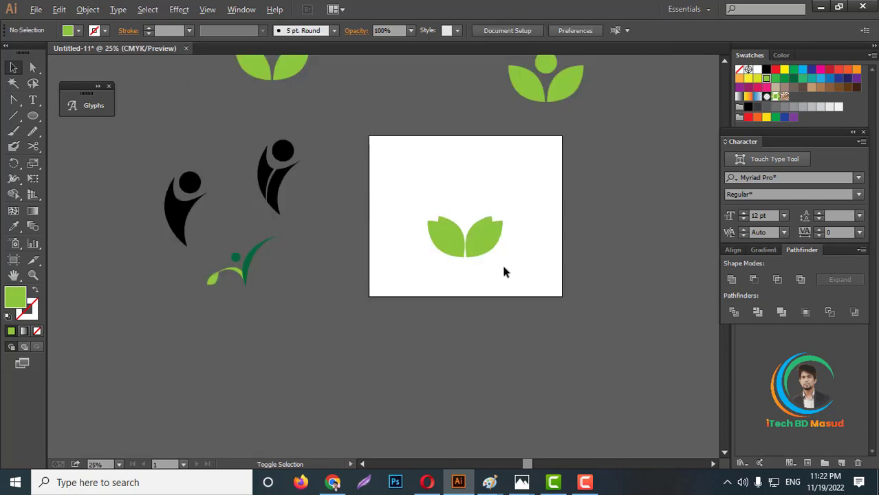
{"action": "scroll", "coordinate": [485, 237], "scroll_direction": "up", "scroll_amount": 5}
{"action": "left_click", "coordinate": [437, 234]}
{"action": "scroll", "coordinate": [693, 150], "scroll_direction": "up", "scroll_amount": 2}
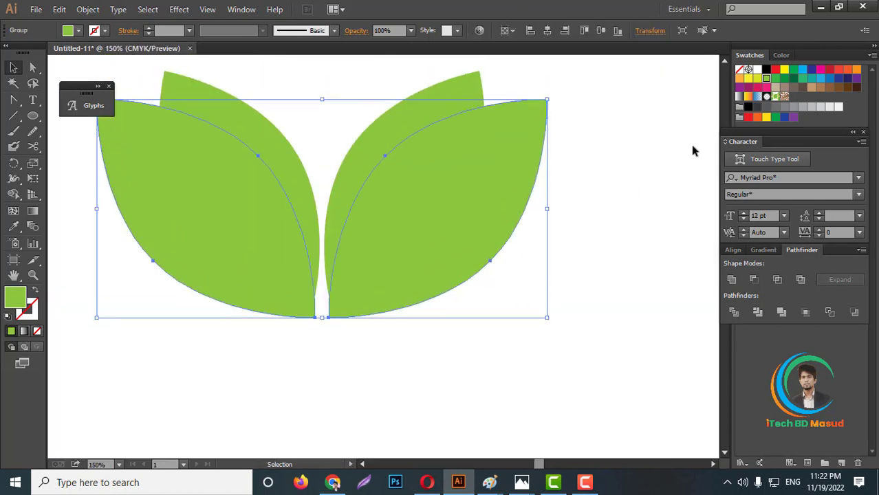
{"action": "left_click", "coordinate": [796, 79]}
{"action": "key", "text": "ctrl+shift+bracketleft"}
{"action": "left_click", "coordinate": [652, 221]}
{"action": "scroll", "coordinate": [501, 282], "scroll_direction": "down", "scroll_amount": 5}
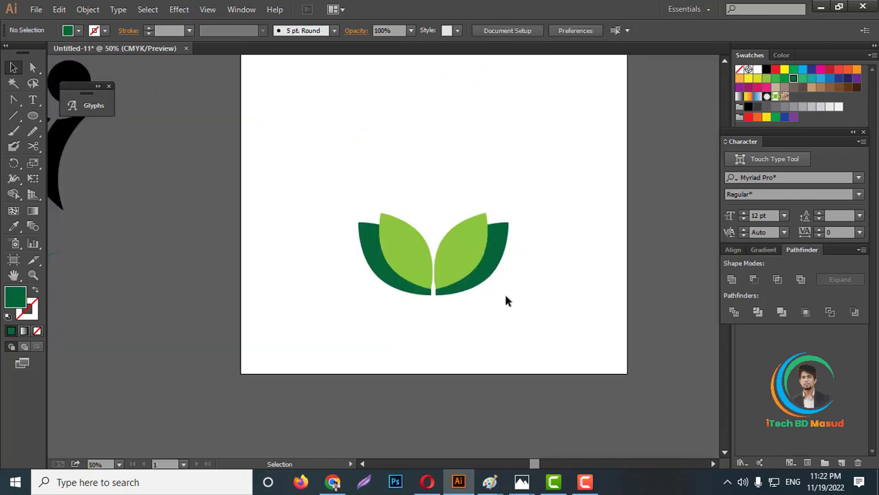
Bring the dark green outer leaf group to the front, over the light green leaves
{"action": "scroll", "coordinate": [485, 279], "scroll_direction": "up", "scroll_amount": 5}
{"action": "right_click", "coordinate": [485, 282]}
{"action": "mouse_move", "coordinate": [516, 385]}
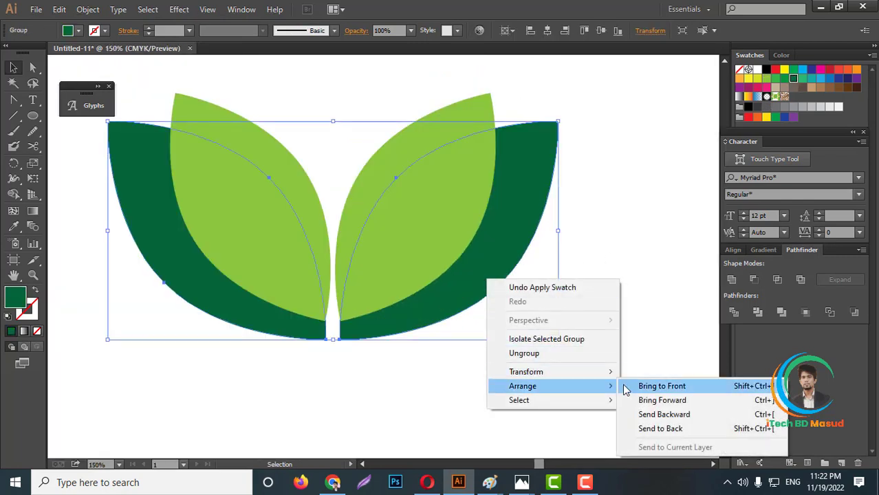
{"action": "left_click", "coordinate": [627, 387]}
{"action": "left_click", "coordinate": [543, 365]}
{"action": "scroll", "coordinate": [349, 207], "scroll_direction": "up", "scroll_amount": 2}
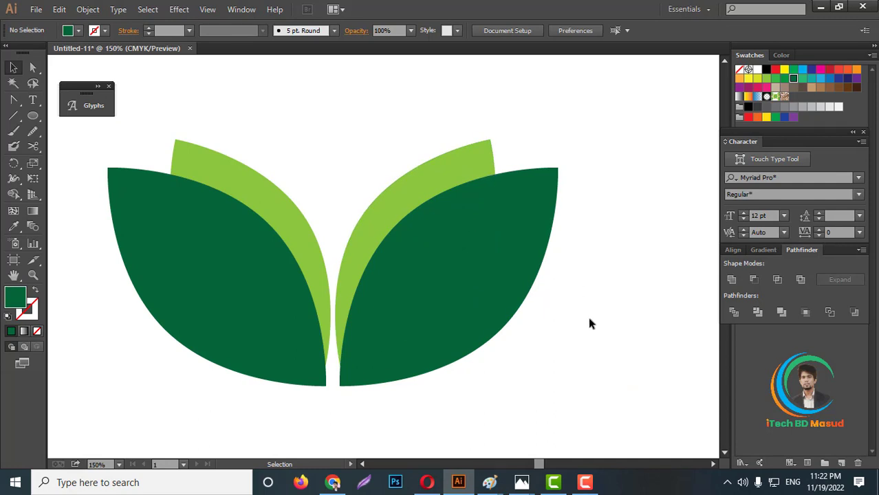
Offset the paths of the dark green outer leaf group by 6 px with Miter joins
{"action": "left_click", "coordinate": [473, 301]}
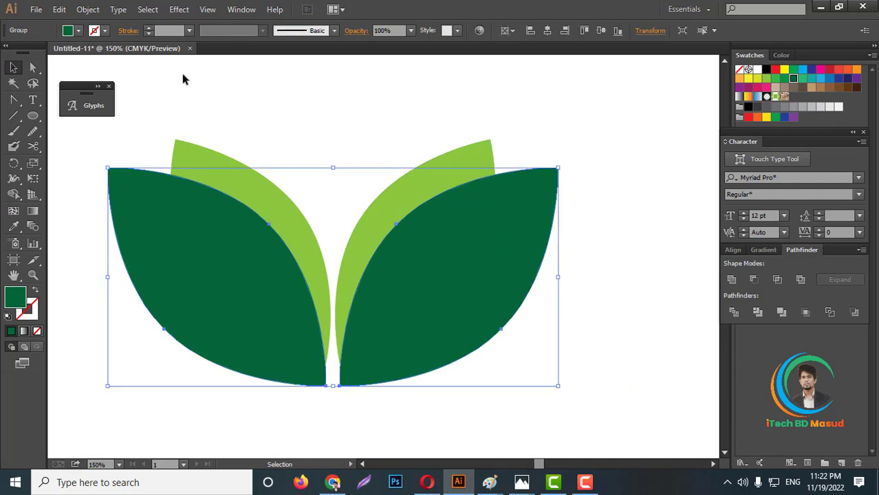
{"action": "left_click", "coordinate": [88, 9]}
{"action": "mouse_move", "coordinate": [110, 271]}
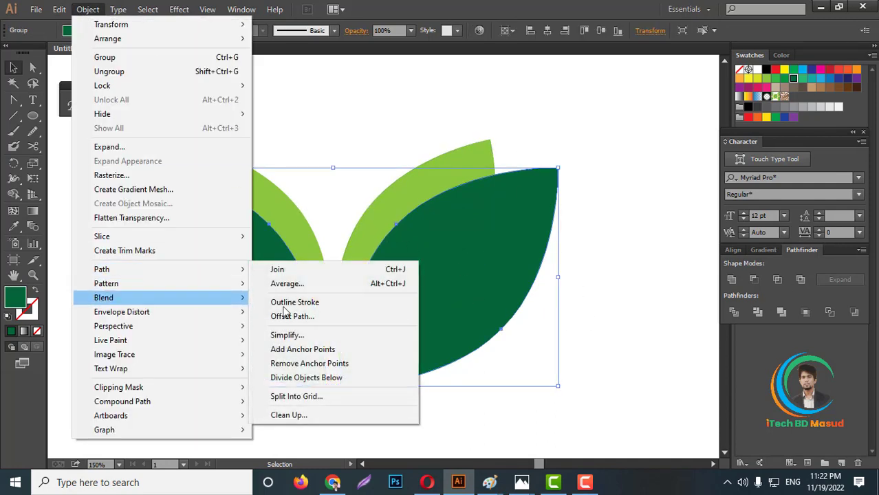
{"action": "left_click", "coordinate": [315, 317]}
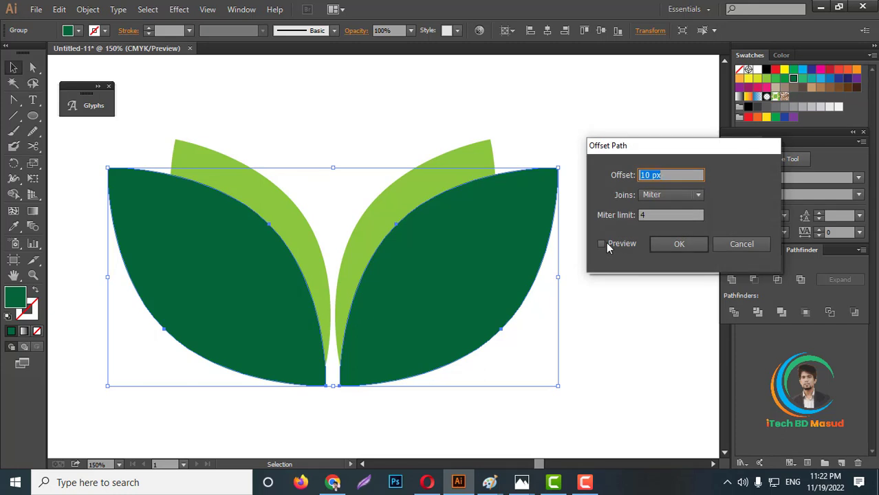
{"action": "left_click", "coordinate": [602, 244]}
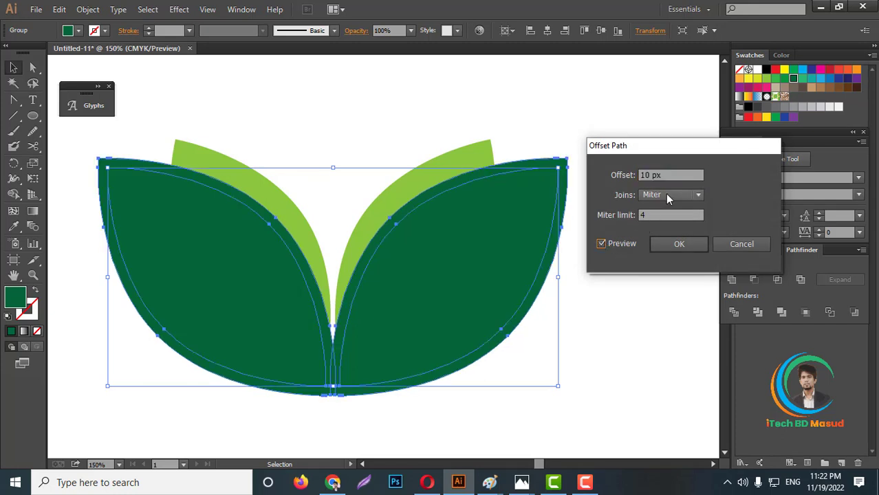
{"action": "scroll", "coordinate": [675, 176], "scroll_direction": "down", "scroll_amount": 4}
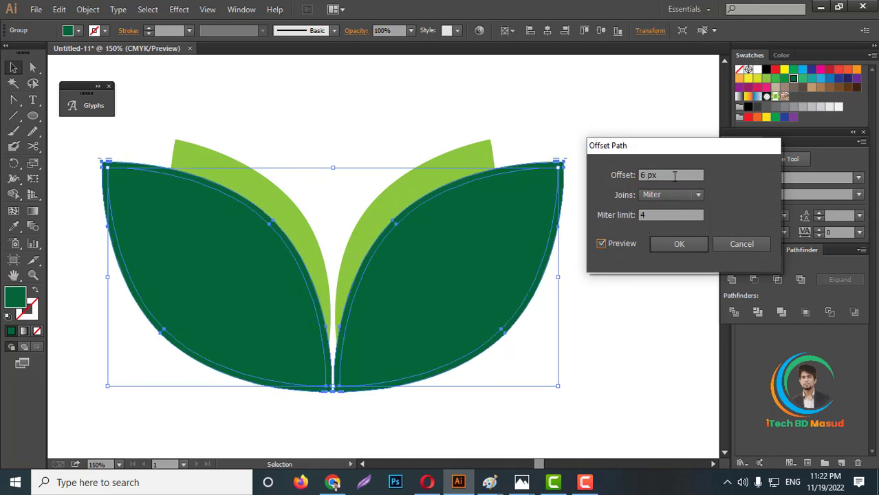
{"action": "left_click", "coordinate": [680, 245]}
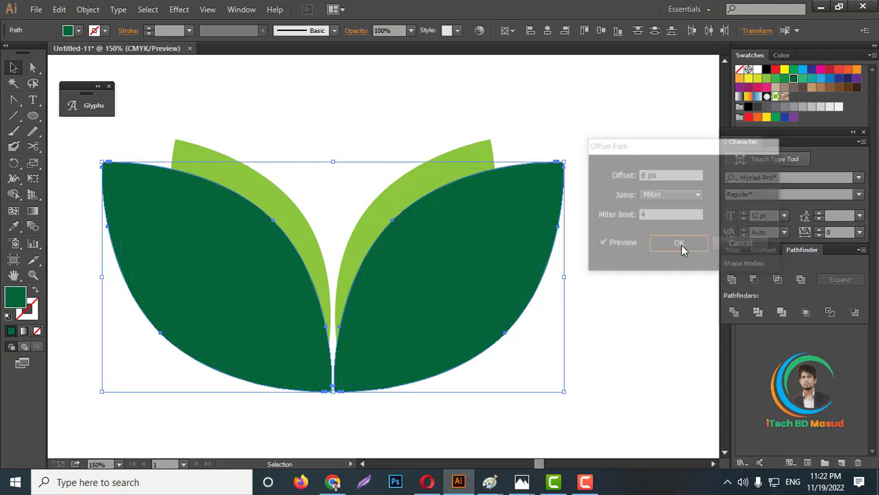
Trim all the overlapping leaves with Pathfinder and delete the offset borders, leaving a thin gap between the dark and light leaves
{"action": "left_click", "coordinate": [33, 69]}
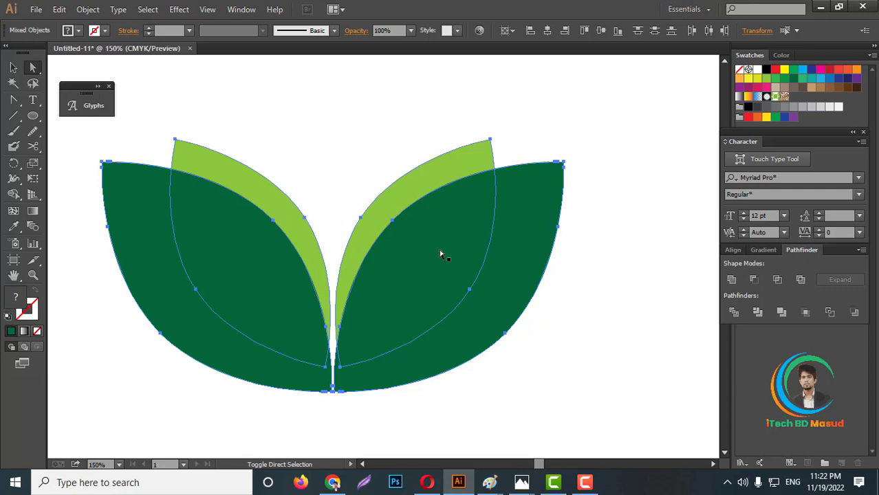
{"action": "scroll", "coordinate": [391, 206], "scroll_direction": "up", "scroll_amount": 1}
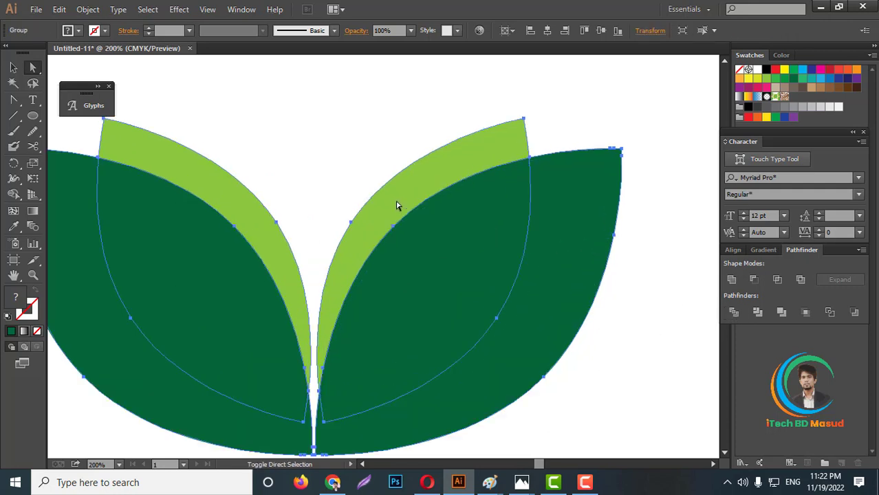
{"action": "left_click", "coordinate": [457, 300]}
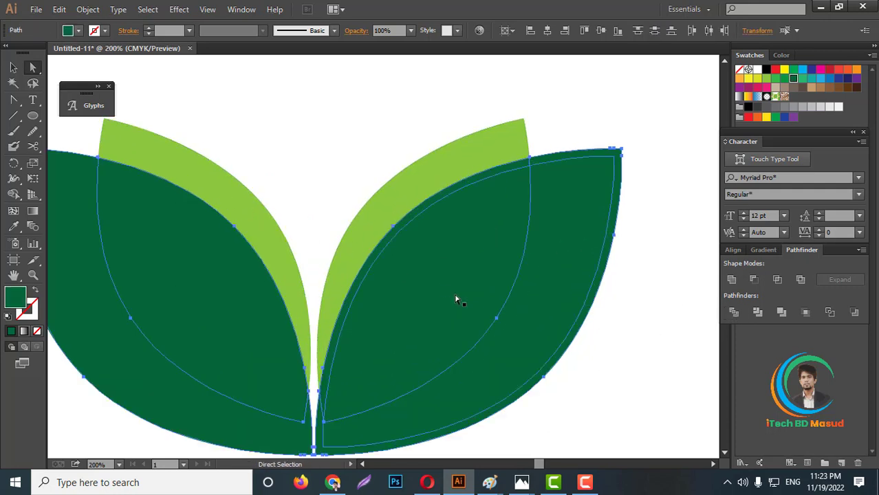
{"action": "left_click", "coordinate": [758, 312]}
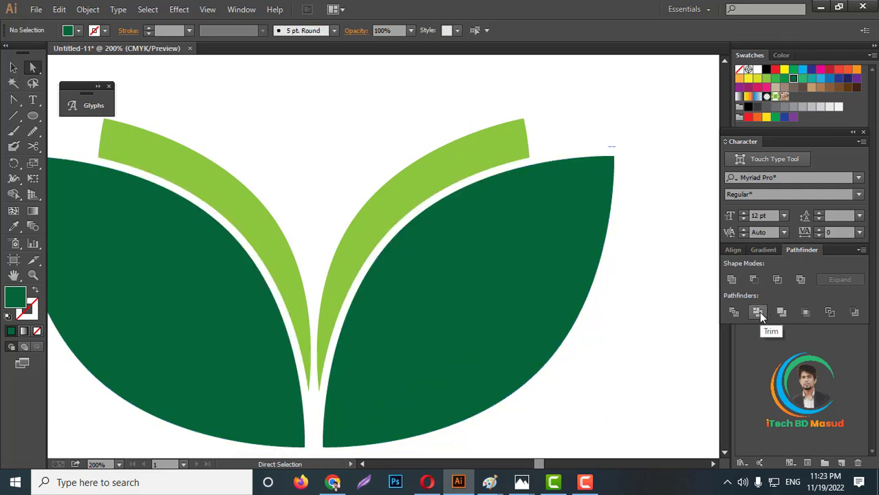
Draw a dark green circle as a head, centred above the opening between the leaves
{"action": "scroll", "coordinate": [653, 308], "scroll_direction": "up", "scroll_amount": 1}
{"action": "scroll", "coordinate": [513, 265], "scroll_direction": "down", "scroll_amount": 5}
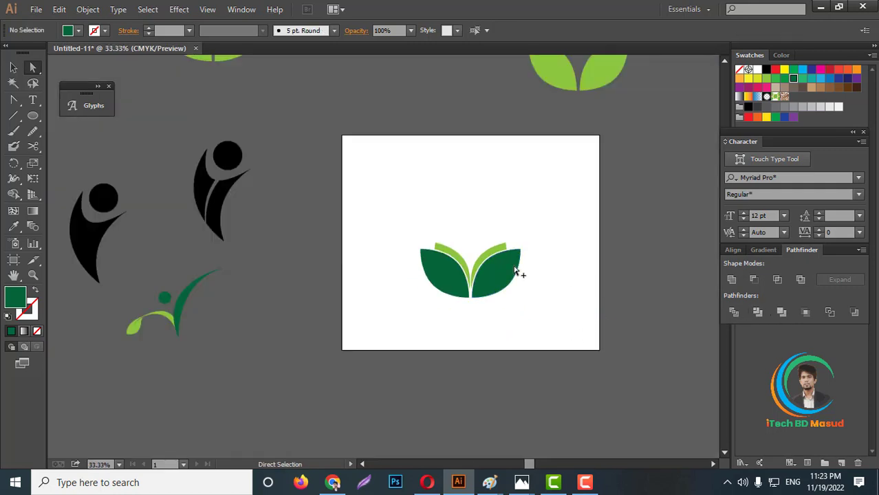
{"action": "scroll", "coordinate": [512, 267], "scroll_direction": "up", "scroll_amount": 2}
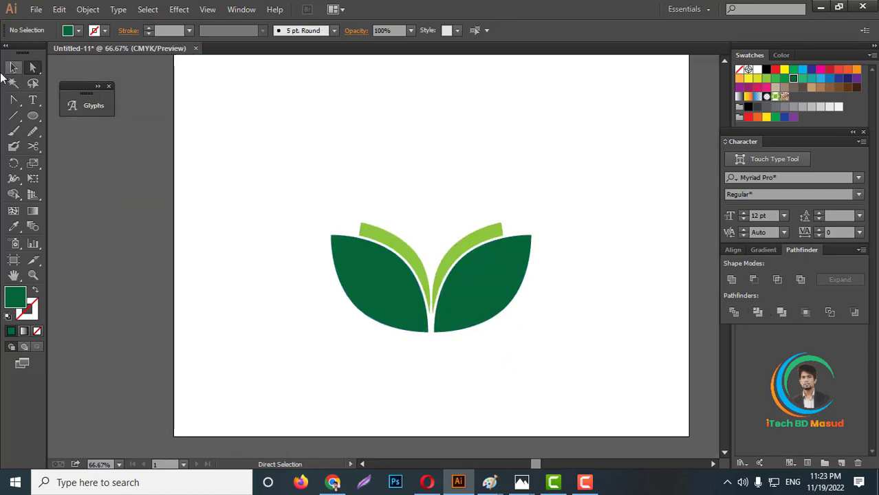
{"action": "left_click_drag", "start_coordinate": [32, 116], "coordinate": [71, 147]}
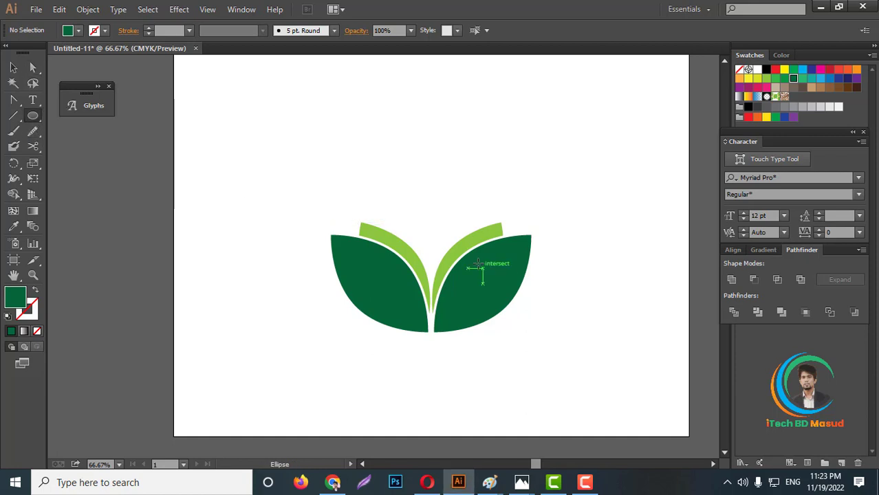
{"action": "mouse_move", "coordinate": [427, 219]}
{"action": "left_mouse_down"}
{"action": "mouse_move", "coordinate": [456, 247]}
{"action": "mouse_move", "coordinate": [438, 230]}
{"action": "left_mouse_up"}
{"action": "left_click", "coordinate": [13, 67]}
Group the circle with all the leaves and move the finished figure off the artboard, between the light green figures above it
{"action": "scroll", "coordinate": [435, 247], "scroll_direction": "up", "scroll_amount": 2}
{"action": "scroll", "coordinate": [438, 229], "scroll_direction": "down", "scroll_amount": 4}
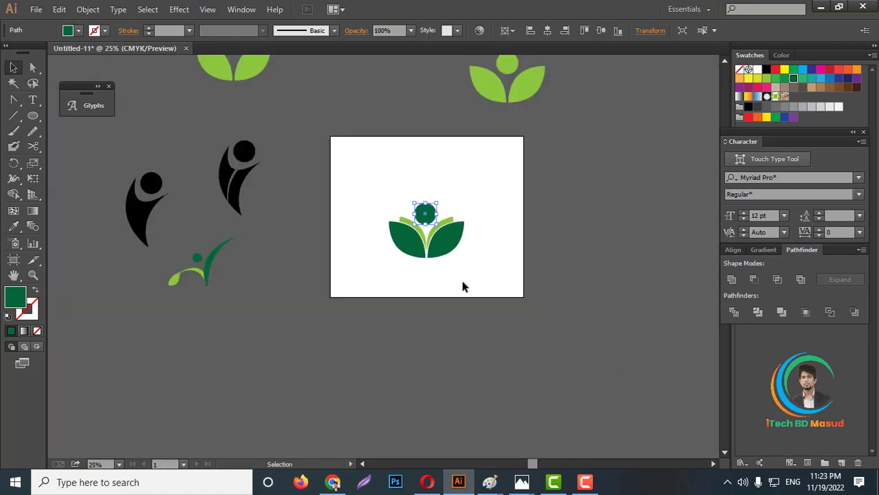
{"action": "left_click_drag", "start_coordinate": [366, 191], "coordinate": [475, 257]}
{"action": "right_click", "coordinate": [490, 245]}
{"action": "left_click", "coordinate": [490, 269]}
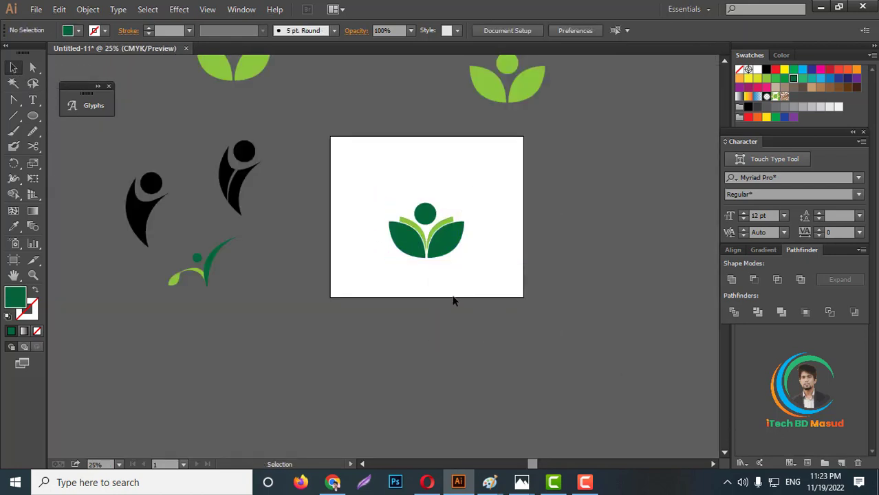
{"action": "scroll", "coordinate": [453, 299], "scroll_direction": "up", "scroll_amount": 1}
{"action": "left_click_drag", "start_coordinate": [451, 291], "coordinate": [431, 145]}
{"action": "scroll", "coordinate": [385, 193], "scroll_direction": "up", "scroll_amount": 1}
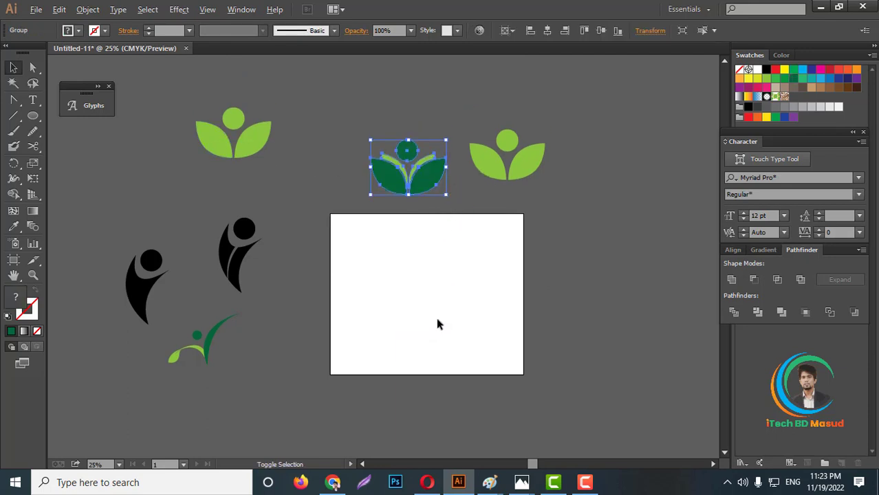
Draw a closed dark green body with the Pen tool, with three pointed tips and curved sides, on the empty artboard
{"action": "scroll", "coordinate": [438, 319], "scroll_direction": "up", "scroll_amount": 1}
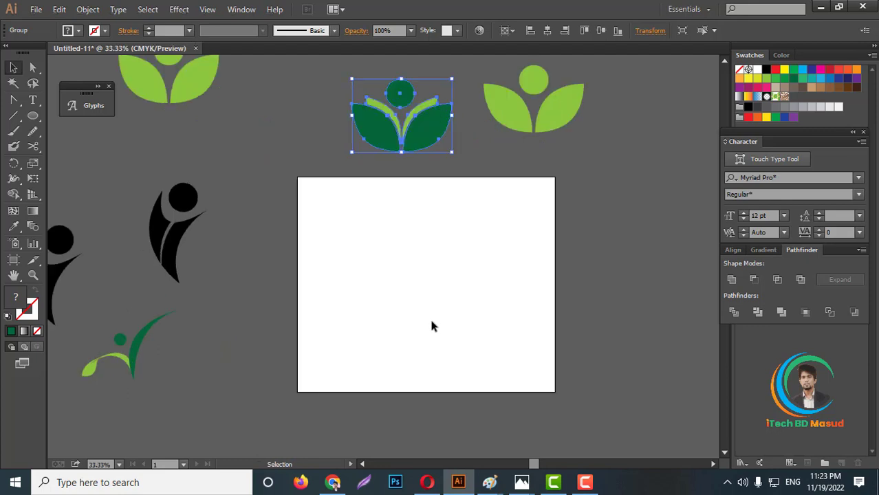
{"action": "left_click", "coordinate": [13, 100]}
{"action": "left_click", "coordinate": [56, 103]}
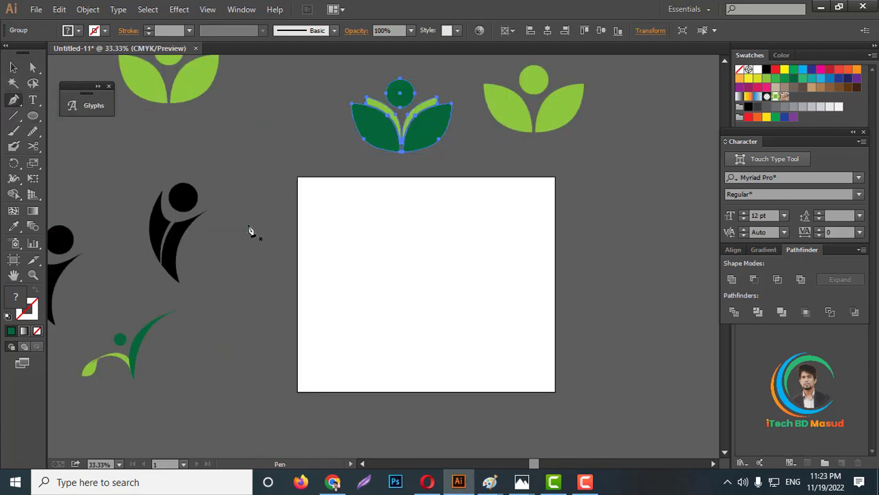
{"action": "scroll", "coordinate": [342, 254], "scroll_direction": "down", "scroll_amount": 1}
{"action": "left_click", "coordinate": [345, 223]}
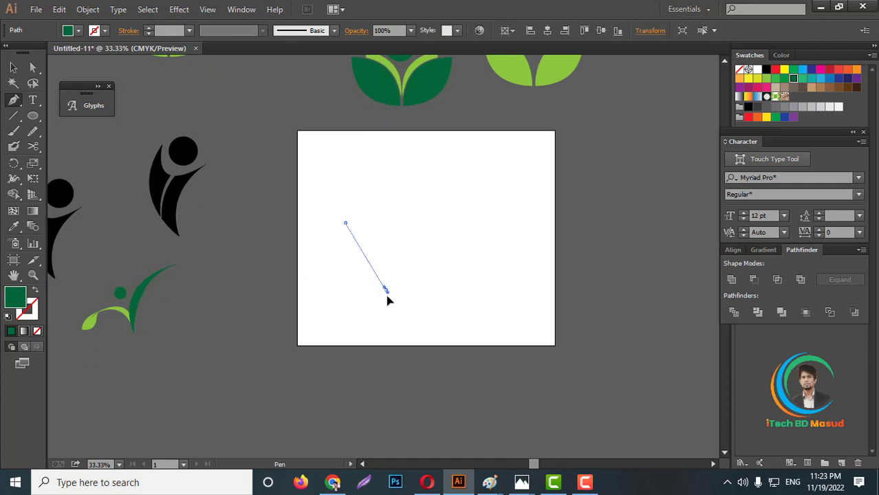
{"action": "left_click_drag", "start_coordinate": [386, 289], "coordinate": [371, 351]}
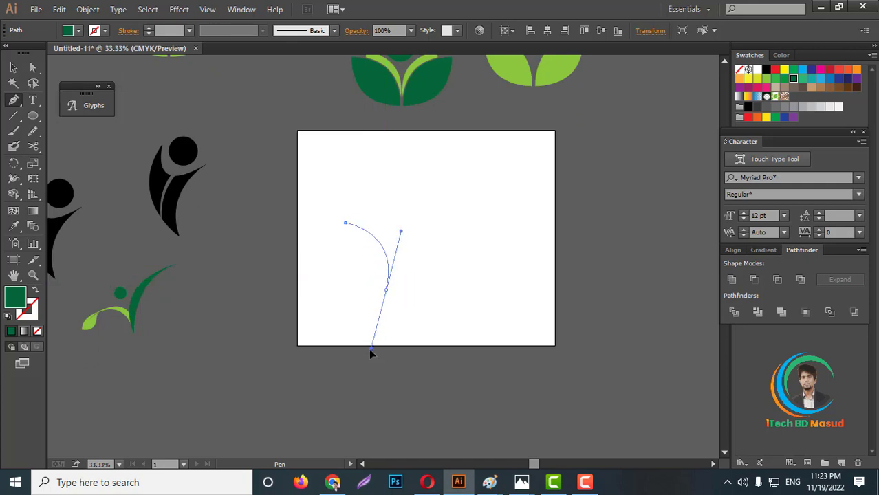
{"action": "left_click", "coordinate": [386, 289]}
{"action": "left_click_drag", "start_coordinate": [389, 179], "coordinate": [346, 122]}
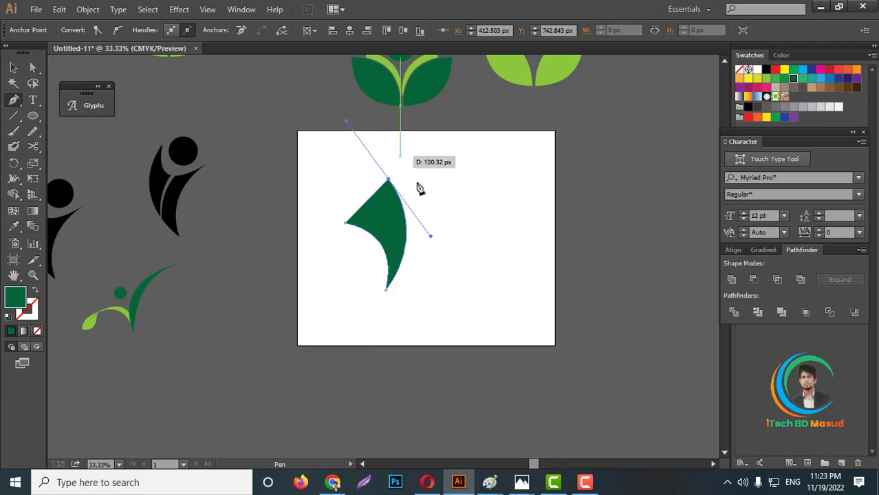
{"action": "left_click", "coordinate": [345, 223]}
{"action": "left_click_drag", "start_coordinate": [288, 220], "coordinate": [284, 215]}
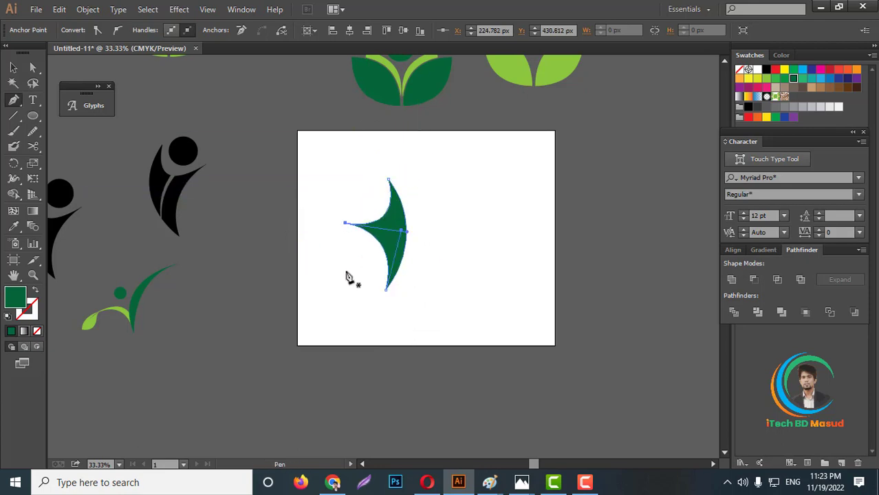
Draw a dark green circle as a head in the upper hollow of the curved body
{"action": "left_click_drag", "start_coordinate": [33, 117], "coordinate": [96, 146]}
{"action": "scroll", "coordinate": [335, 221], "scroll_direction": "up", "scroll_amount": 2}
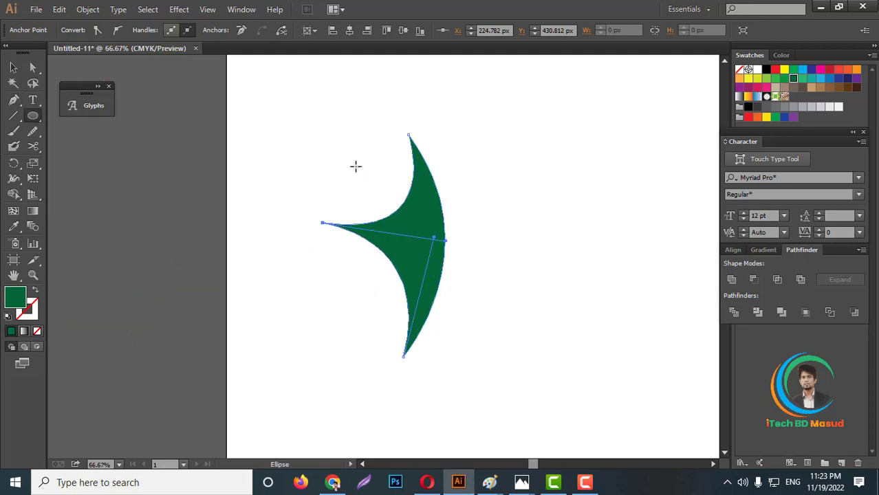
{"action": "left_click_drag", "start_coordinate": [355, 165], "coordinate": [382, 197]}
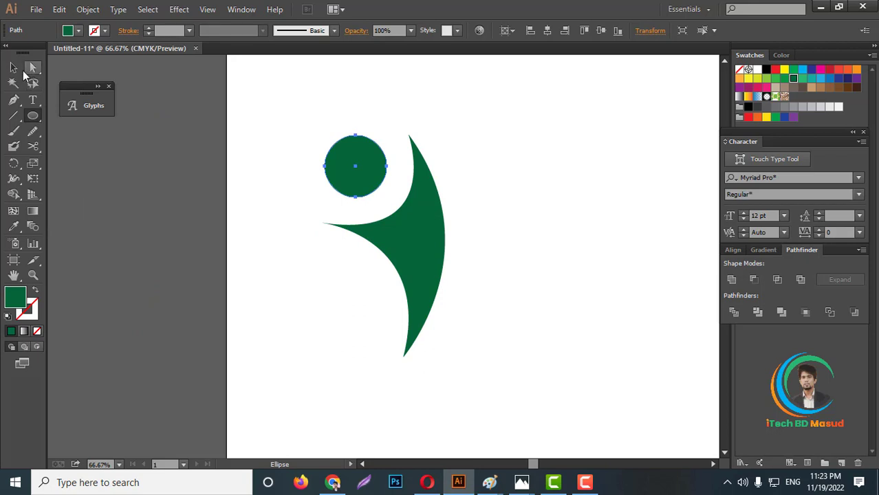
Unite the head circle and the curved body into one object with Pathfinder
{"action": "left_click", "coordinate": [13, 67]}
{"action": "left_click", "coordinate": [581, 175]}
{"action": "key", "text": "ctrl+a"}
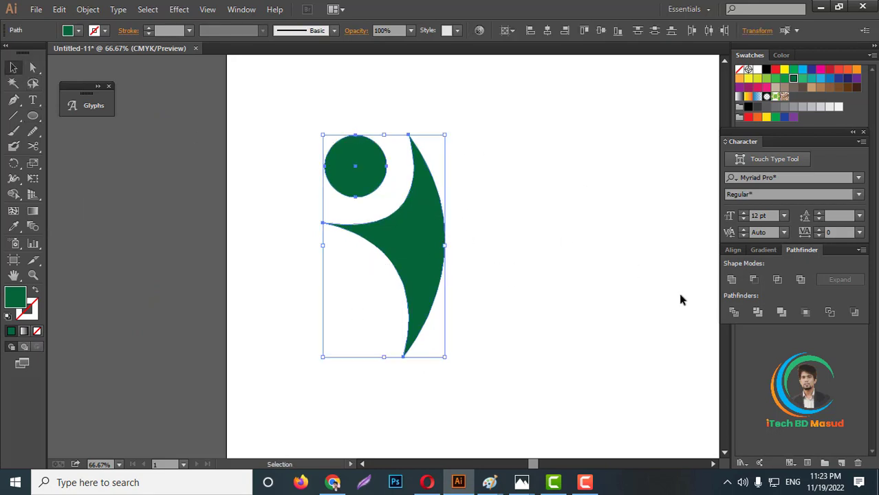
{"action": "left_click", "coordinate": [731, 279]}
{"action": "right_click", "coordinate": [399, 187]}
{"action": "left_click", "coordinate": [526, 188]}
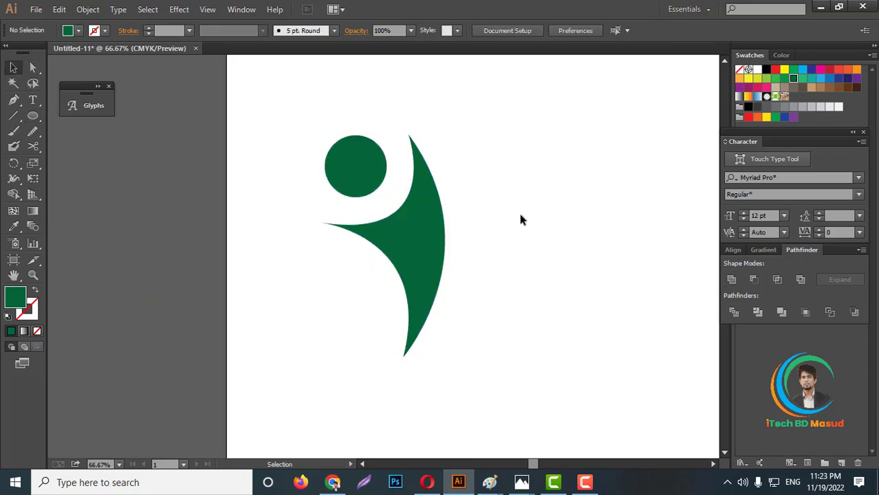
Make a copy of the figure reflected across the vertical axis and fill the copy with light green
{"action": "scroll", "coordinate": [396, 226], "scroll_direction": "down", "scroll_amount": 1}
{"action": "left_click", "coordinate": [417, 258]}
{"action": "right_click", "coordinate": [410, 222]}
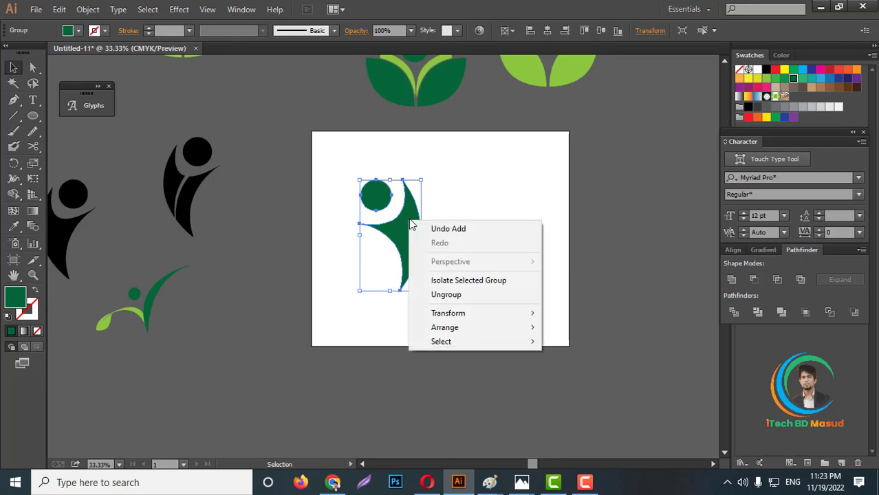
{"action": "mouse_move", "coordinate": [453, 318]}
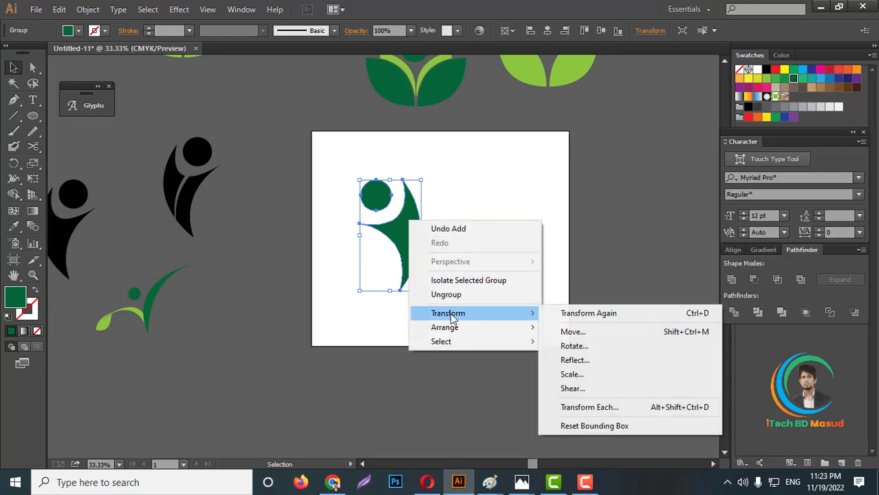
{"action": "left_click", "coordinate": [571, 359]}
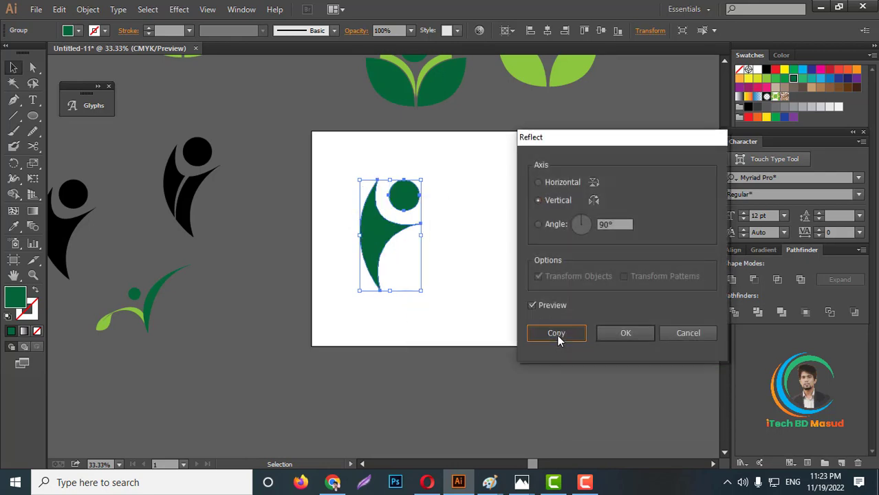
{"action": "left_click", "coordinate": [556, 334]}
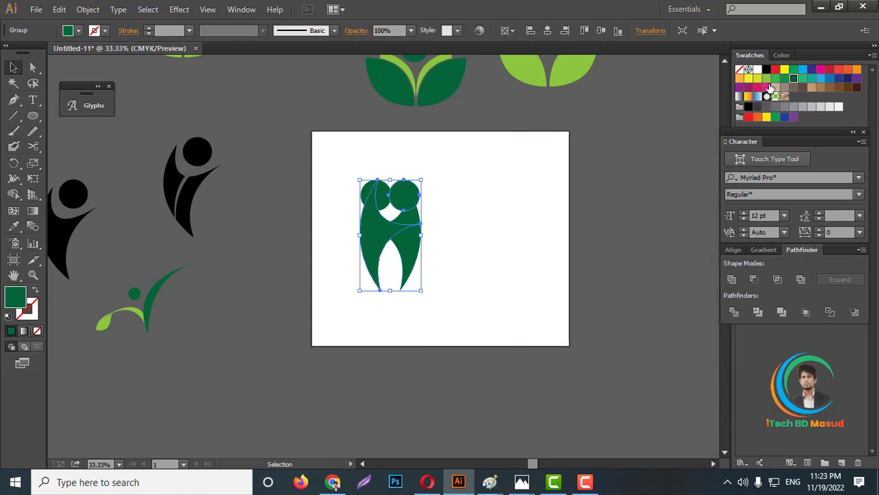
{"action": "left_click", "coordinate": [766, 79]}
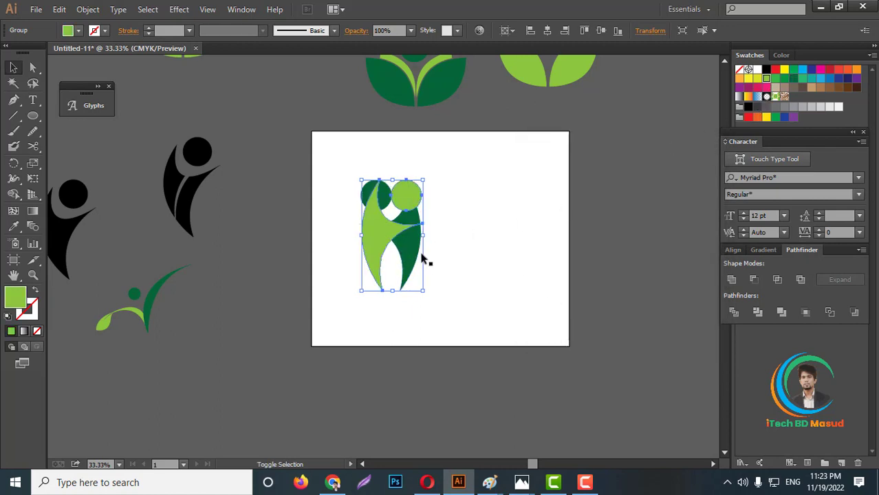
Move the light green figure horizontally to the right until it stands back to back with the dark green figure
{"action": "key", "text": "shift+Right"}
{"action": "key", "text": "shift+Right"}
{"action": "key", "text": "shift+Right"}
{"action": "key", "text": "shift+Right"}
{"action": "key", "text": "shift+Right"}
{"action": "key", "text": "shift+Right"}
{"action": "key", "text": "shift+Right"}
{"action": "key", "text": "shift+Right"}
{"action": "key", "text": "shift+Right"}
{"action": "key", "text": "shift+Right"}
{"action": "key", "text": "shift+Right"}
{"action": "key", "text": "shift+Right"}
{"action": "key", "text": "shift+Right"}
{"action": "key", "text": "shift+Right"}
{"action": "key", "text": "shift+Right"}
{"action": "key", "text": "shift+Right"}
{"action": "key", "text": "shift+Right"}
{"action": "key", "text": "shift+Right"}
{"action": "key", "text": "shift+Right"}
{"action": "key", "text": "shift+Right"}
{"action": "key", "text": "shift+Right"}
{"action": "key", "text": "shift+Right"}
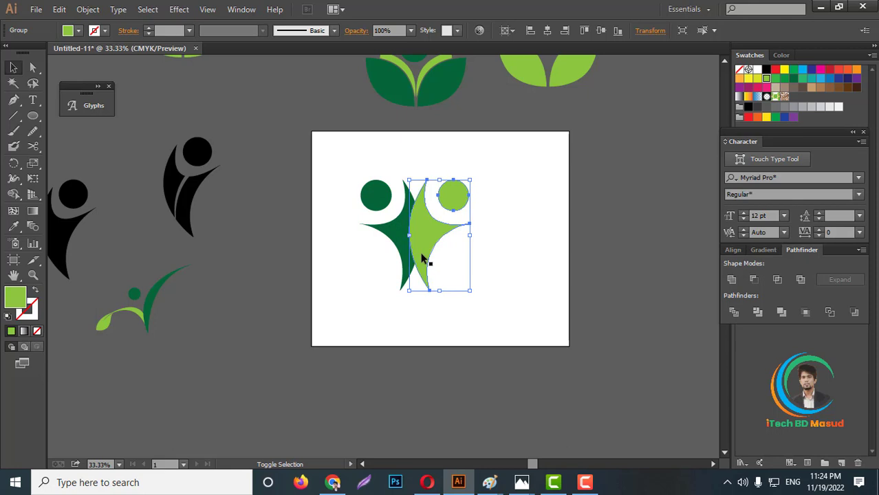
{"action": "key", "text": "shift+Right"}
{"action": "key", "text": "shift+Right"}
{"action": "key", "text": "shift+Right"}
{"action": "key", "text": "shift+Right"}
{"action": "key", "text": "shift+Right"}
{"action": "key", "text": "shift+Right"}
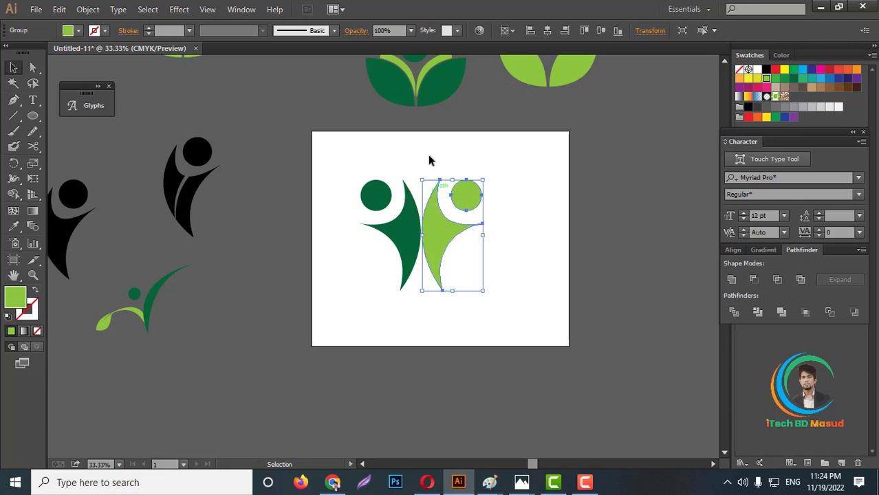
Scale the light green figure down to a little over half size on the same baseline and shift it left to overlap the dark figure
{"action": "scroll", "coordinate": [447, 165], "scroll_direction": "up", "scroll_amount": 1}
{"action": "left_click_drag", "start_coordinate": [454, 190], "coordinate": [454, 260]}
{"action": "key", "text": "shift+Left"}
{"action": "key", "text": "shift+Left"}
{"action": "key", "text": "shift+Left"}
{"action": "key", "text": "shift+Left"}
{"action": "key", "text": "shift+Left"}
{"action": "key", "text": "shift+Left"}
{"action": "key", "text": "shift+Left"}
{"action": "key", "text": "shift+Left"}
{"action": "key", "text": "shift+Left"}
{"action": "key", "text": "shift+Left"}
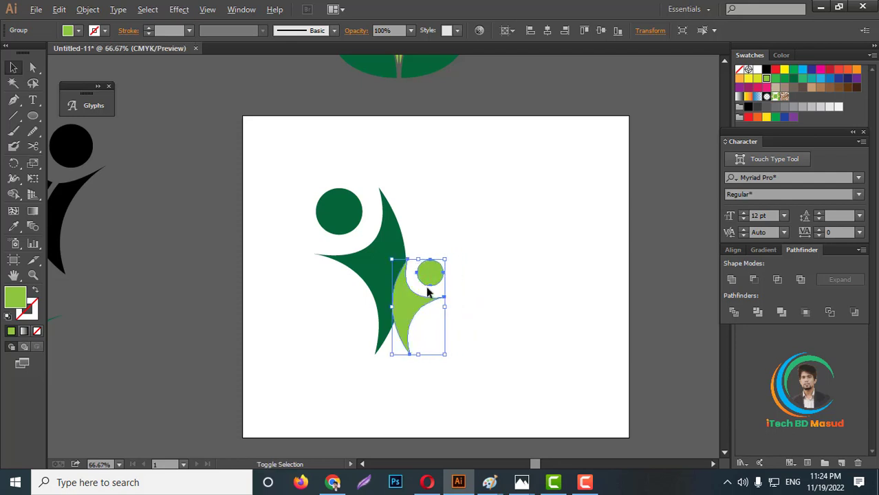
Arrange the light green figure in front of the dark green figure
{"action": "scroll", "coordinate": [411, 286], "scroll_direction": "up", "scroll_amount": 1}
{"action": "right_click", "coordinate": [390, 277]}
{"action": "mouse_move", "coordinate": [435, 377]}
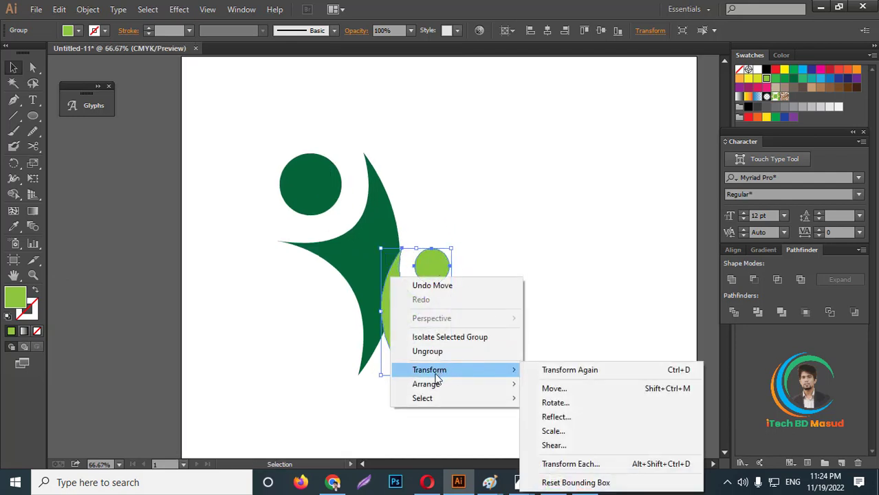
{"action": "left_click", "coordinate": [380, 303]}
{"action": "left_click", "coordinate": [402, 299]}
{"action": "right_click", "coordinate": [404, 299]}
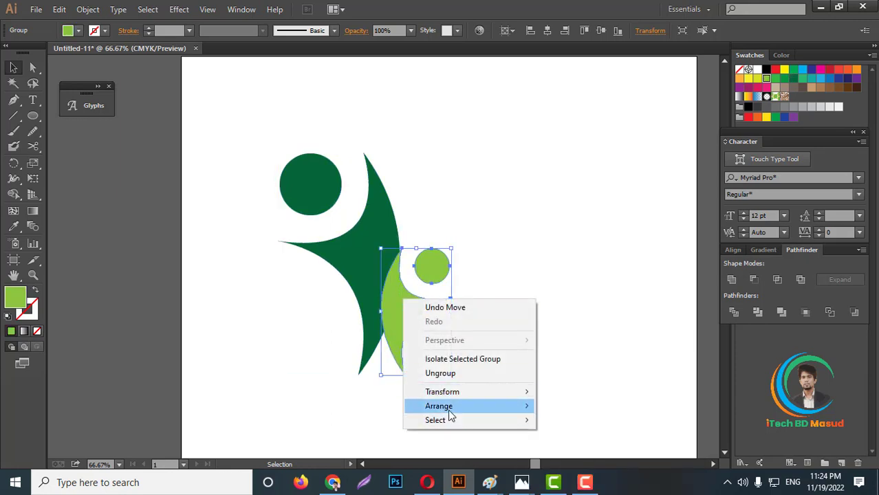
{"action": "mouse_move", "coordinate": [450, 408]}
{"action": "left_click", "coordinate": [571, 406]}
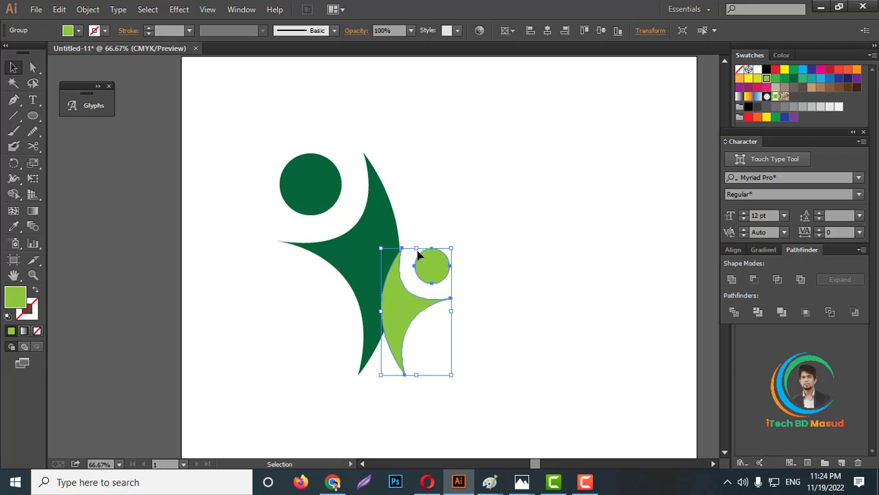
Scale the light green figure up slightly and proportionally, keeping its feet on the same baseline
{"action": "left_click_drag", "start_coordinate": [417, 249], "coordinate": [417, 226]}
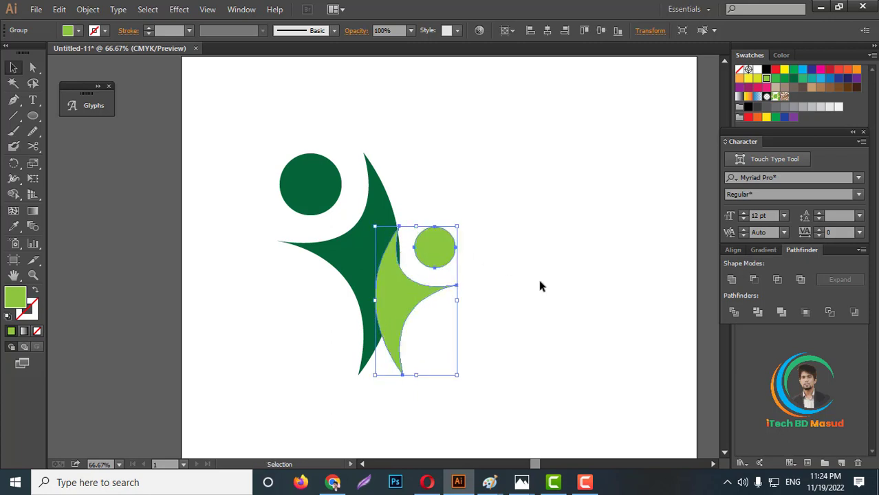
{"action": "left_click", "coordinate": [537, 275]}
{"action": "scroll", "coordinate": [555, 247], "scroll_direction": "down", "scroll_amount": 3}
{"action": "scroll", "coordinate": [480, 319], "scroll_direction": "up", "scroll_amount": 3}
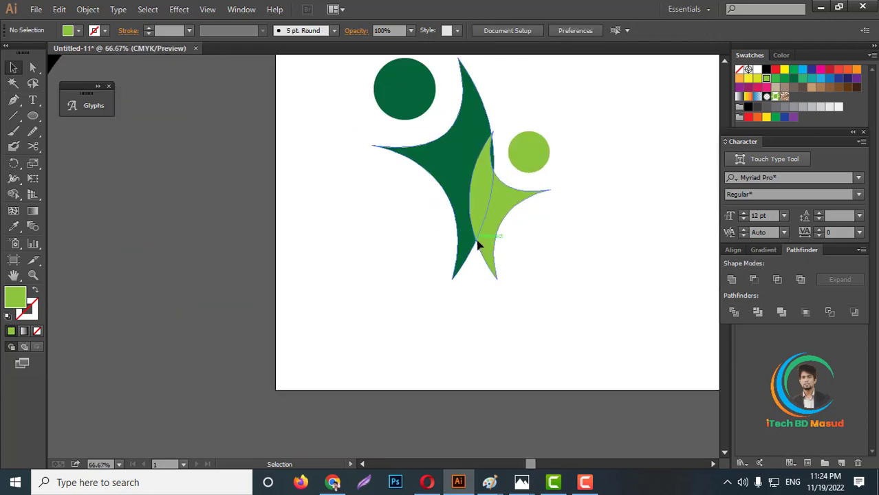
Nudge the light green figure slightly to the right so its arm tip clears the dark figure's edge
{"action": "left_click", "coordinate": [479, 246]}
{"action": "key", "text": "Right"}
{"action": "key", "text": "Right"}
{"action": "key", "text": "Right"}
{"action": "key", "text": "Right"}
{"action": "key", "text": "Right"}
{"action": "key", "text": "Right"}
{"action": "key", "text": "Right"}
{"action": "key", "text": "Right"}
{"action": "key", "text": "Right"}
{"action": "key", "text": "Right"}
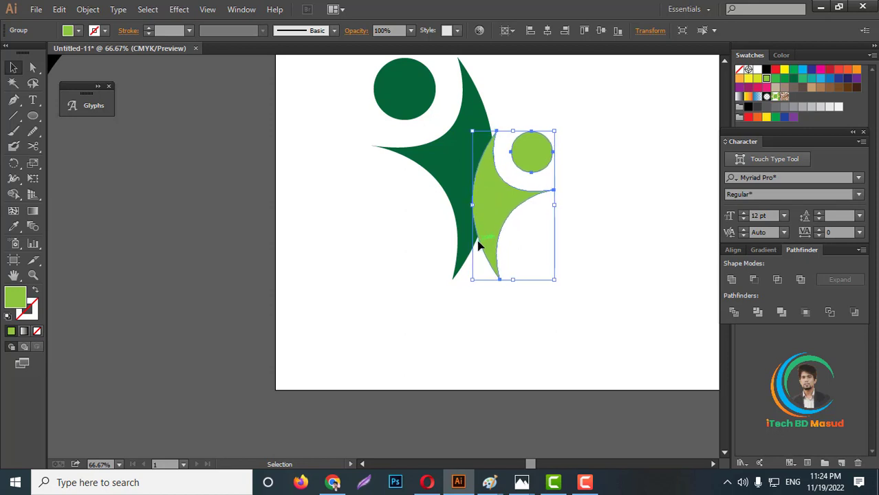
{"action": "left_click", "coordinate": [625, 358]}
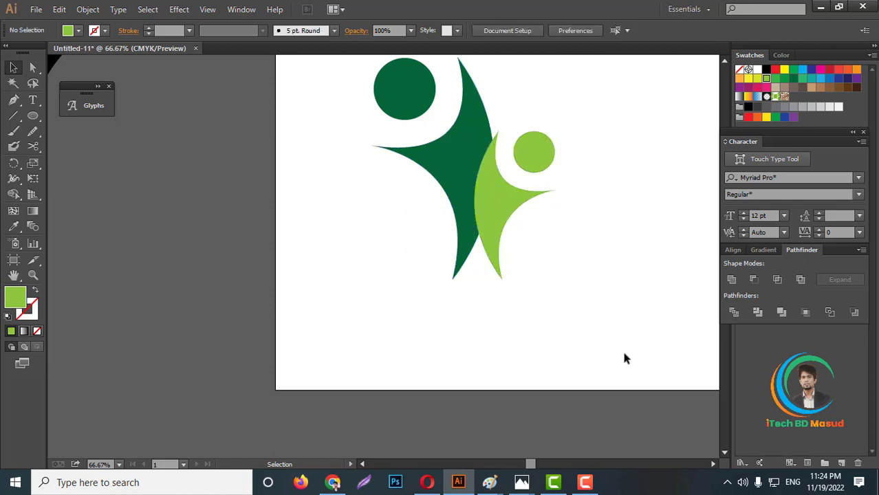
Draw a wide, flat ellipse just below both figures' feet, fill it with gray and shift it slightly up and left
{"action": "left_click_drag", "start_coordinate": [32, 115], "coordinate": [75, 145]}
{"action": "scroll", "coordinate": [472, 304], "scroll_direction": "up", "scroll_amount": 1}
{"action": "mouse_move", "coordinate": [399, 276]}
{"action": "left_mouse_down"}
{"action": "mouse_move", "coordinate": [577, 299]}
{"action": "mouse_move", "coordinate": [554, 295]}
{"action": "left_mouse_up"}
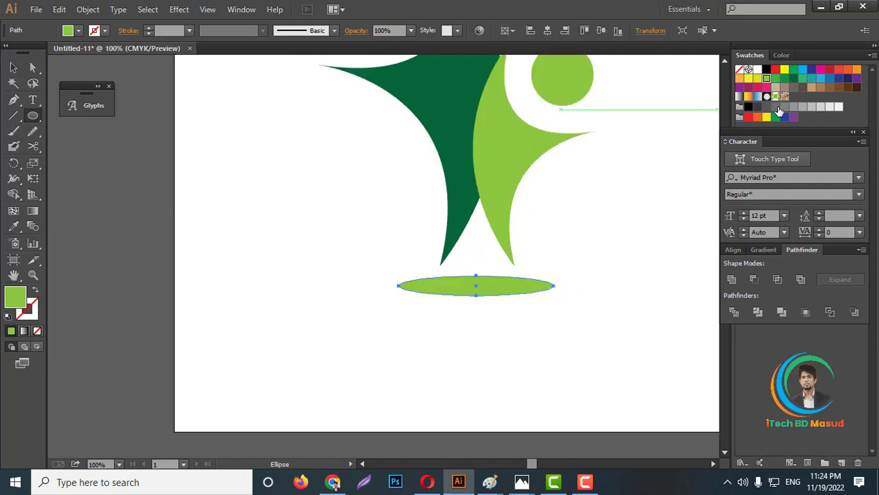
{"action": "left_click", "coordinate": [781, 108]}
{"action": "left_click", "coordinate": [13, 67]}
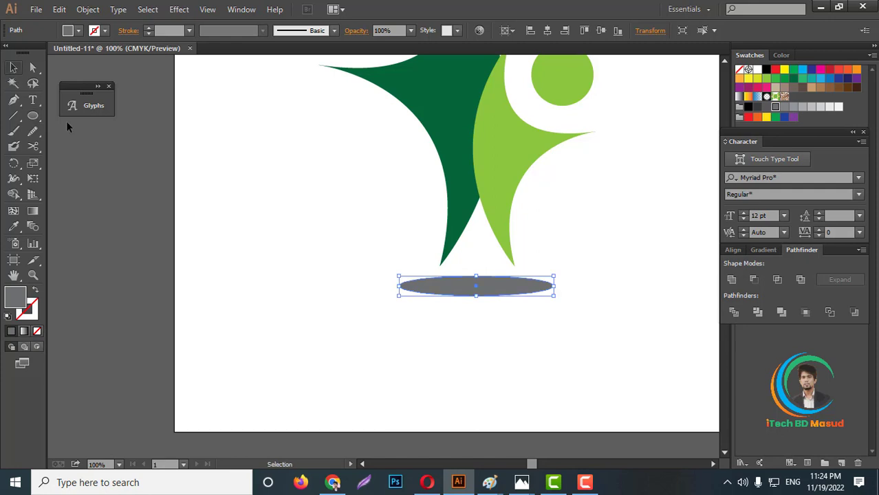
{"action": "left_click", "coordinate": [496, 300]}
{"action": "left_click_drag", "start_coordinate": [498, 291], "coordinate": [495, 288]}
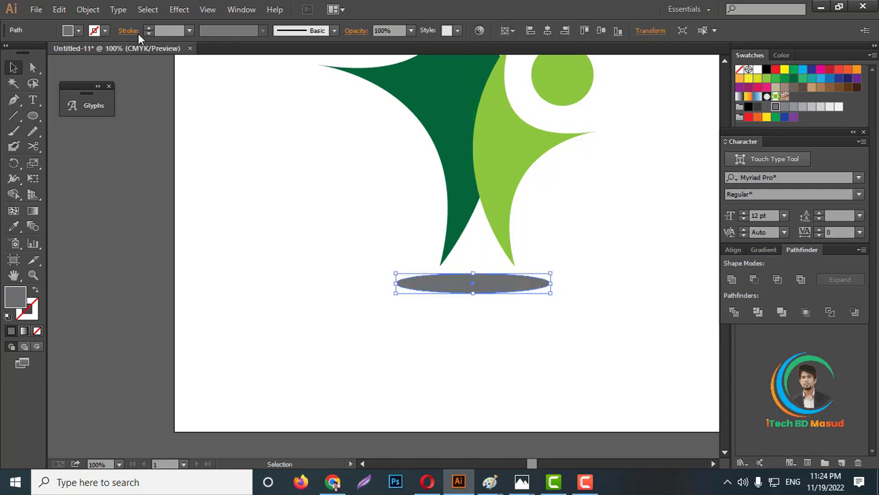
Apply a Gaussian Blur with a radius of 59.9 pixels to the gray ellipse to make a soft shadow
{"action": "left_click", "coordinate": [174, 11]}
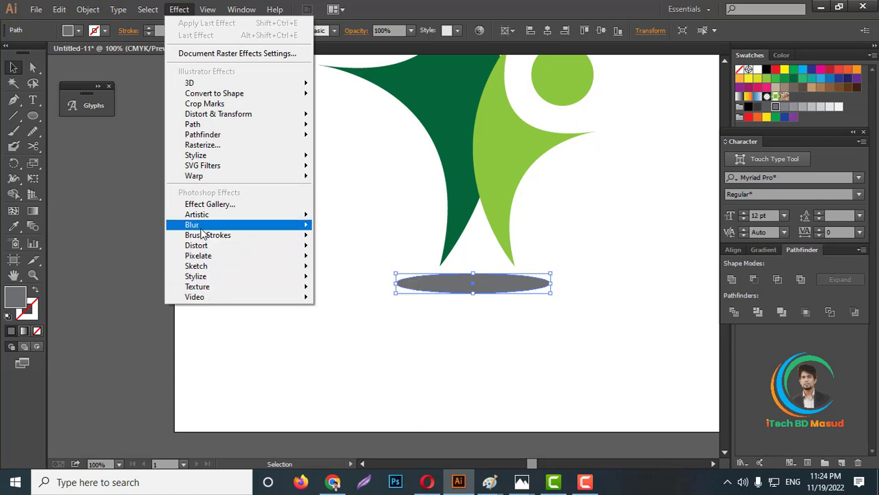
{"action": "mouse_move", "coordinate": [199, 225]}
{"action": "left_click", "coordinate": [368, 228]}
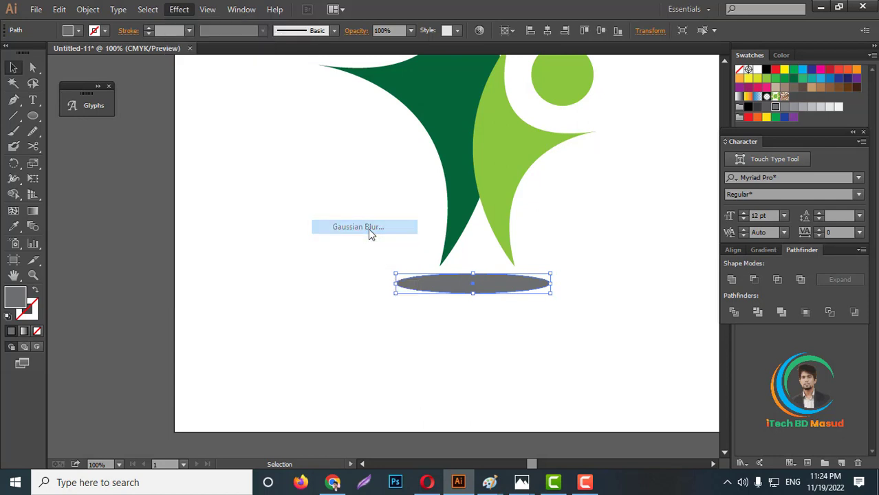
{"action": "left_click_drag", "start_coordinate": [422, 206], "coordinate": [668, 227]}
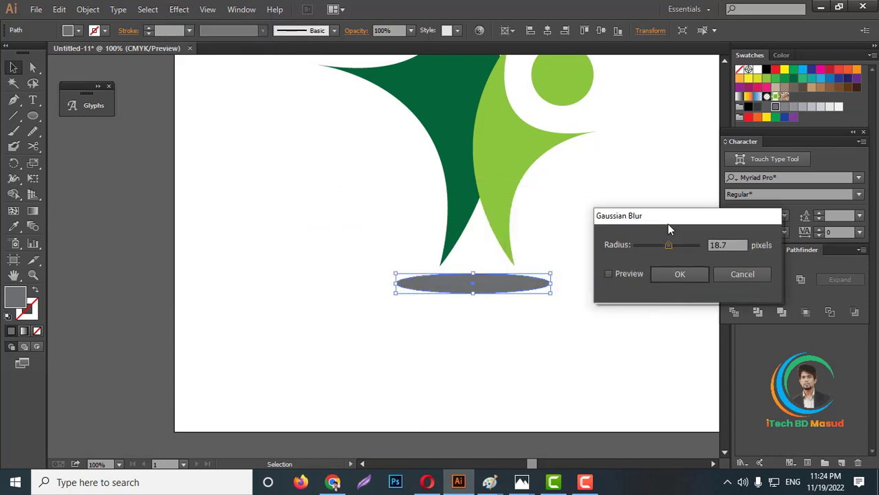
{"action": "left_click", "coordinate": [618, 282]}
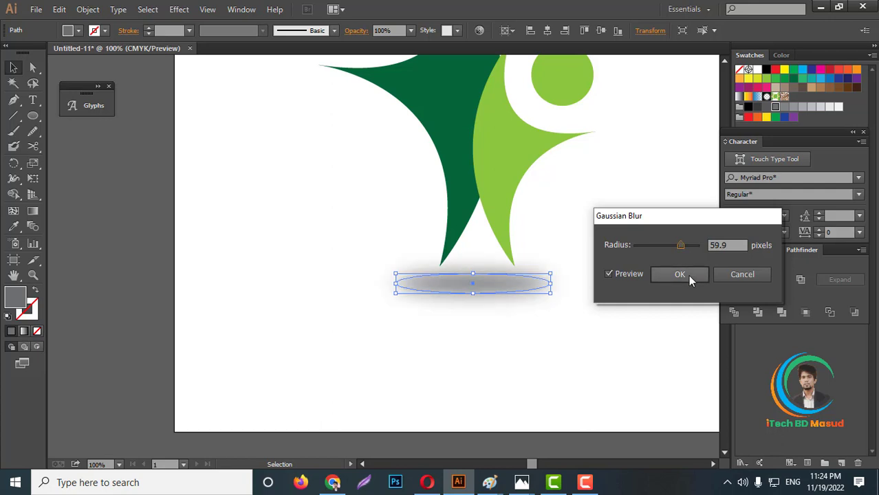
{"action": "left_click", "coordinate": [688, 275]}
{"action": "left_click", "coordinate": [539, 328]}
Group both figures with their shadow and move the group off the artboard to its left side
{"action": "scroll", "coordinate": [548, 307], "scroll_direction": "down", "scroll_amount": 3}
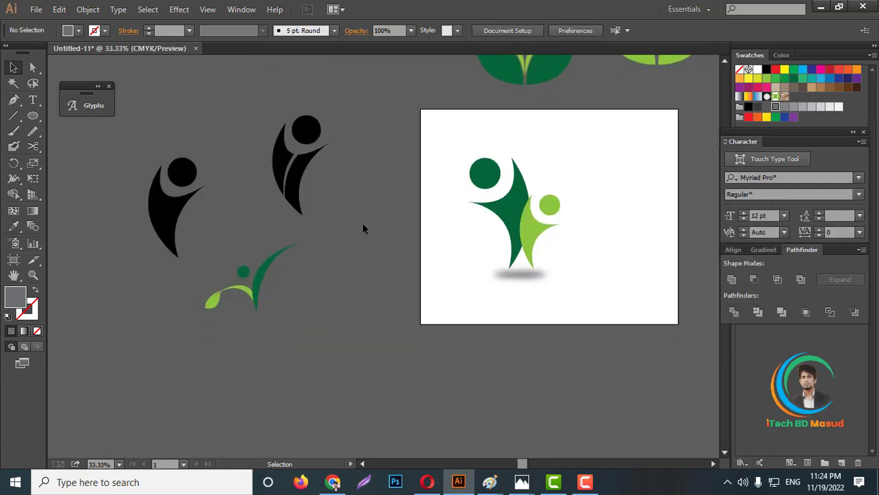
{"action": "left_click_drag", "start_coordinate": [430, 155], "coordinate": [626, 310]}
{"action": "right_click", "coordinate": [532, 229]}
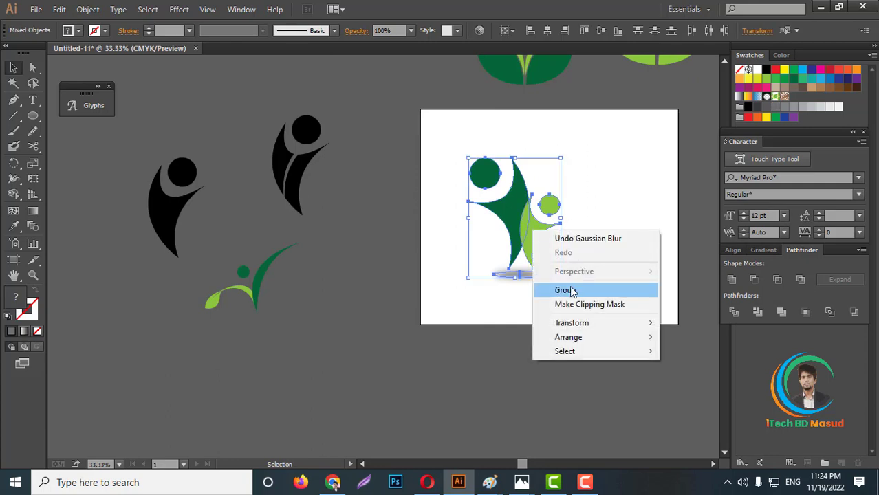
{"action": "left_click", "coordinate": [571, 289]}
{"action": "scroll", "coordinate": [537, 256], "scroll_direction": "down", "scroll_amount": 2}
{"action": "left_click_drag", "start_coordinate": [533, 251], "coordinate": [450, 275]}
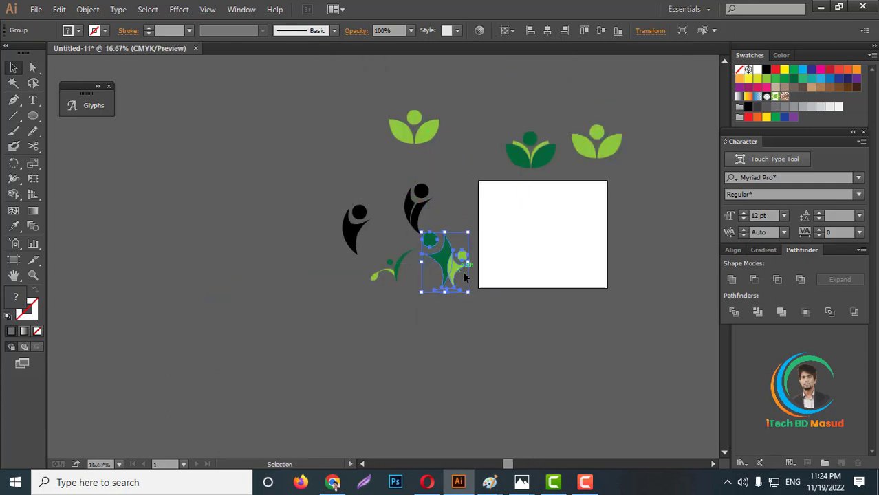
{"action": "left_click", "coordinate": [602, 262]}
Draw a tall, narrow gray ellipse on the empty artboard
{"action": "scroll", "coordinate": [601, 263], "scroll_direction": "up", "scroll_amount": 2}
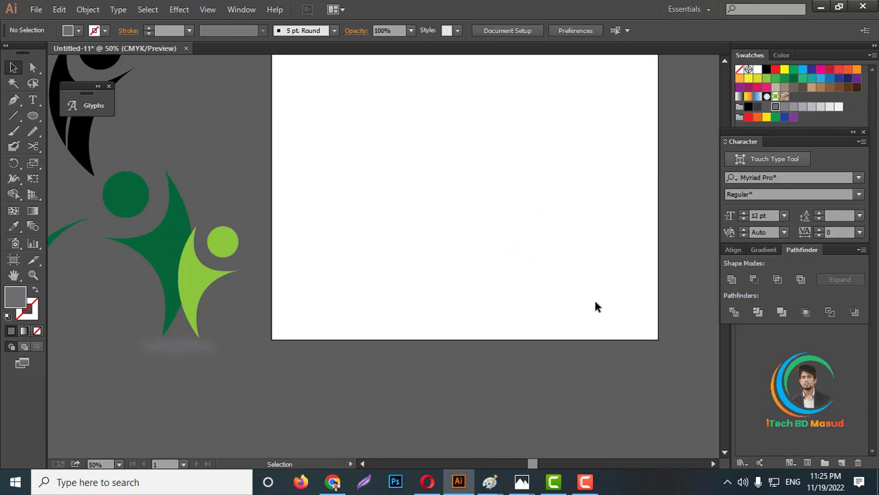
{"action": "left_click_drag", "start_coordinate": [32, 116], "coordinate": [69, 146]}
{"action": "left_click_drag", "start_coordinate": [390, 110], "coordinate": [458, 255]}
Convert the ellipse's bottom and top anchor points to corners to form a pointed leaf
{"action": "left_click_drag", "start_coordinate": [13, 99], "coordinate": [61, 147]}
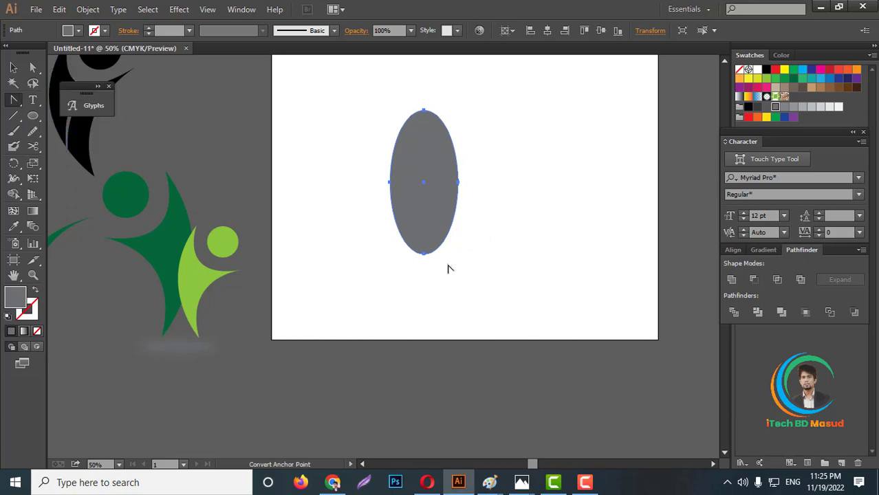
{"action": "scroll", "coordinate": [431, 266], "scroll_direction": "up", "scroll_amount": 1}
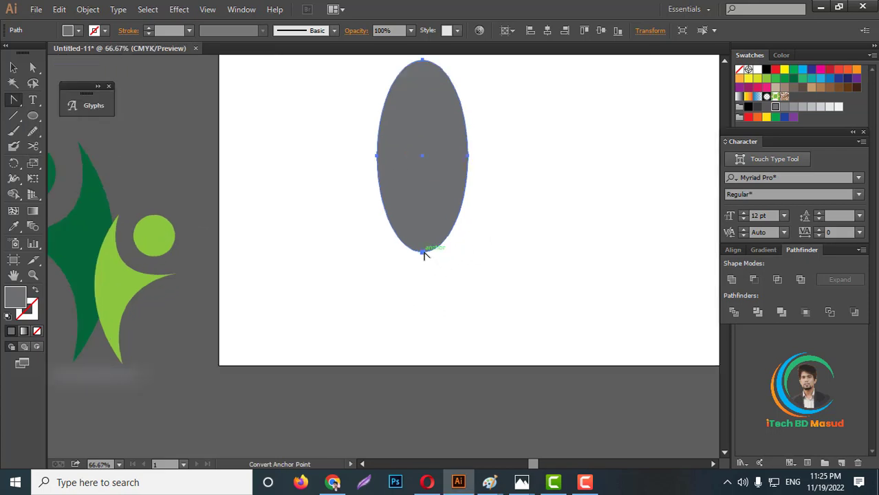
{"action": "left_click", "coordinate": [423, 253]}
{"action": "scroll", "coordinate": [440, 227], "scroll_direction": "up", "scroll_amount": 3}
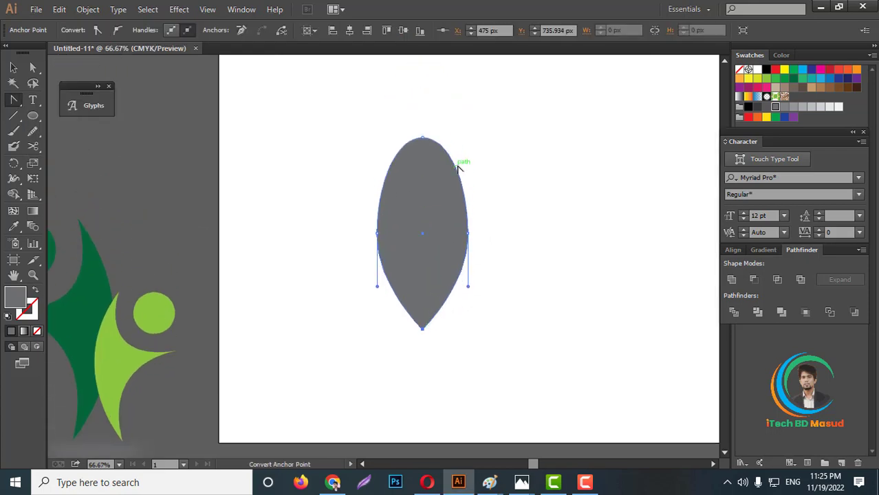
{"action": "left_click", "coordinate": [422, 138]}
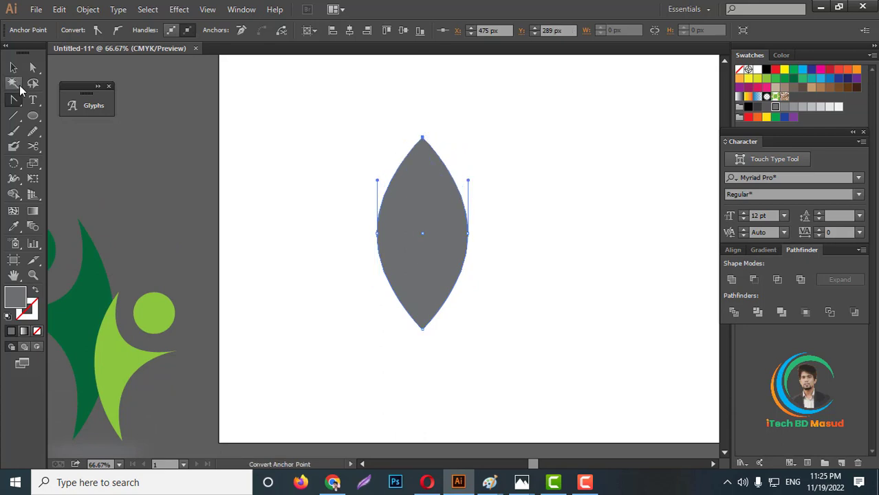
{"action": "left_click", "coordinate": [13, 68]}
{"action": "left_click", "coordinate": [478, 207]}
{"action": "left_click", "coordinate": [451, 203]}
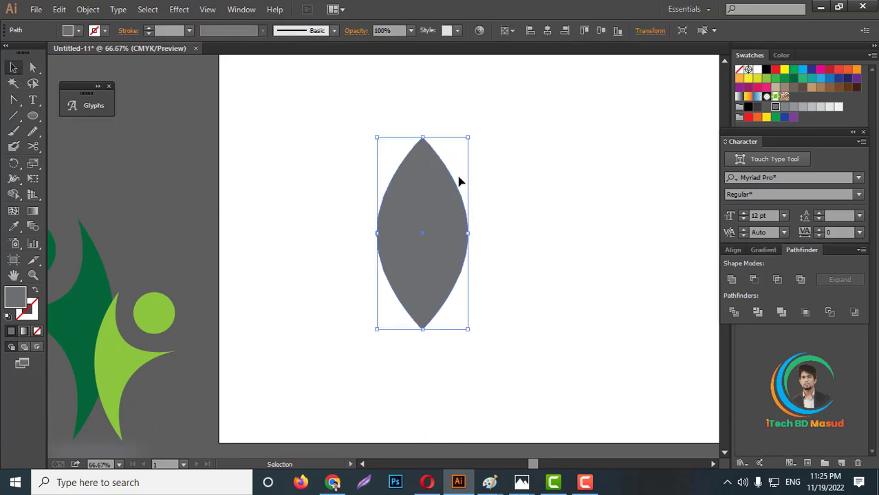
{"action": "left_click", "coordinate": [512, 245]}
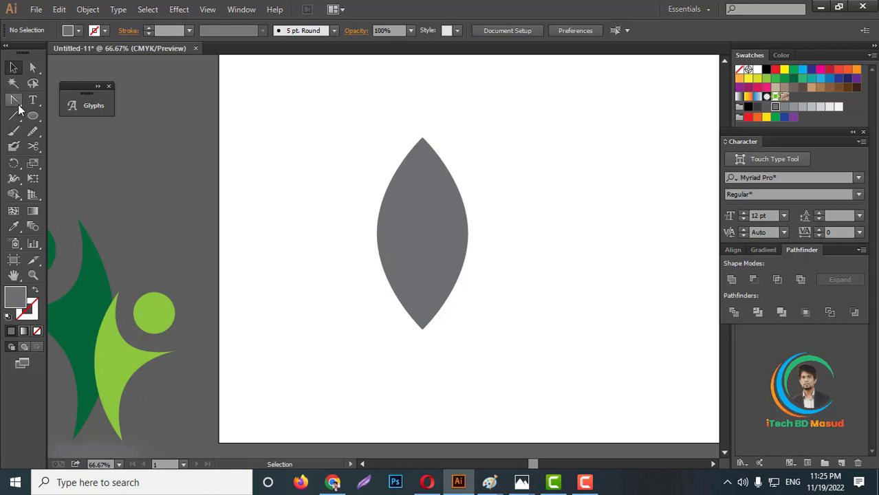
Outline a narrow wedge with the Pen tool from the leaf's bottom tip up to just above its center
{"action": "left_click_drag", "start_coordinate": [14, 101], "coordinate": [60, 102]}
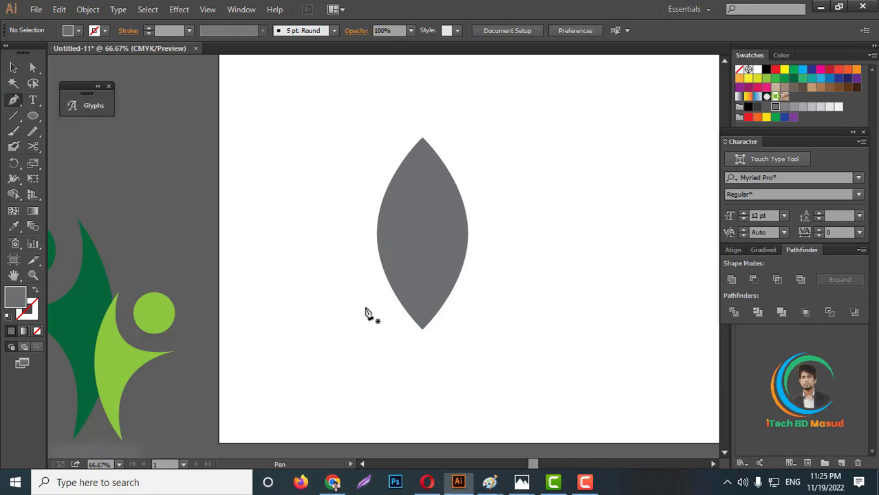
{"action": "left_click", "coordinate": [429, 329]}
{"action": "left_click_drag", "start_coordinate": [423, 238], "coordinate": [423, 207]}
{"action": "left_click", "coordinate": [416, 334]}
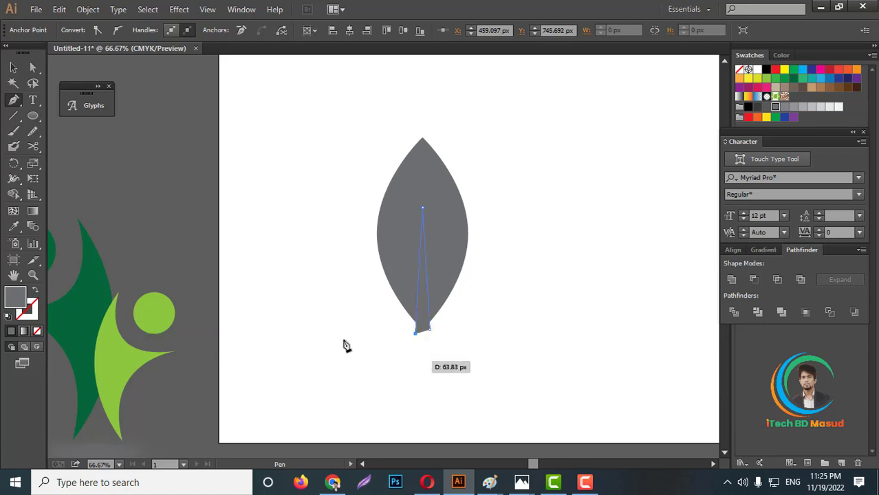
Subtract the wedge from the leaf with Pathfinder Minus Front to cut a center vein
{"action": "left_click", "coordinate": [32, 67]}
{"action": "left_click", "coordinate": [441, 285]}
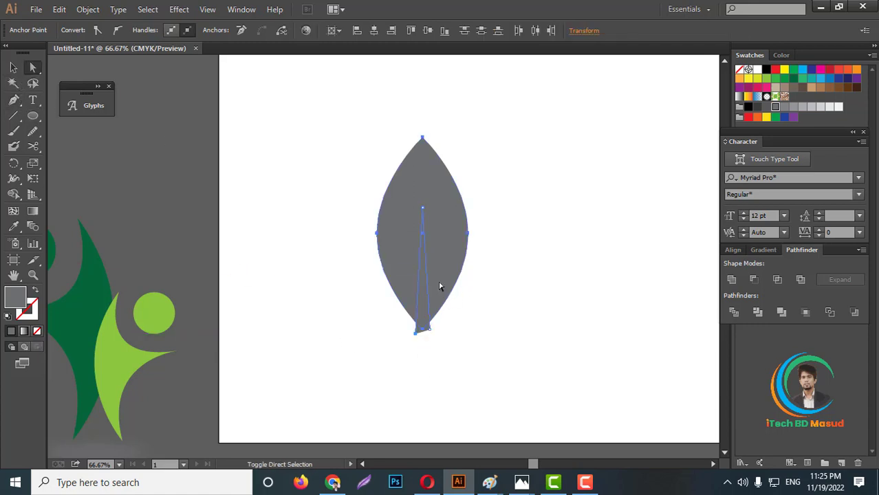
{"action": "left_click", "coordinate": [755, 281]}
{"action": "left_click", "coordinate": [13, 67]}
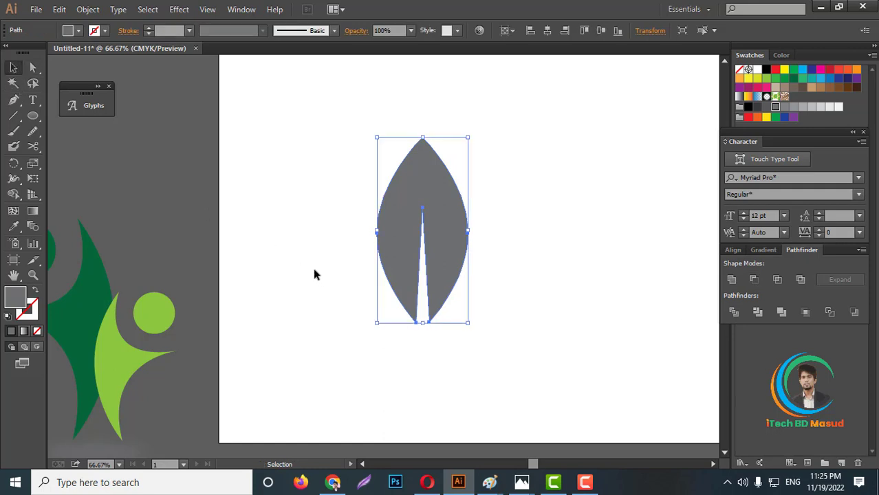
{"action": "left_click", "coordinate": [313, 273]}
Rotate the leaf about 45° counterclockwise and make a copy of it reflected across the vertical axis
{"action": "left_click", "coordinate": [434, 244]}
{"action": "left_click_drag", "start_coordinate": [472, 133], "coordinate": [371, 136]}
{"action": "right_click", "coordinate": [435, 226]}
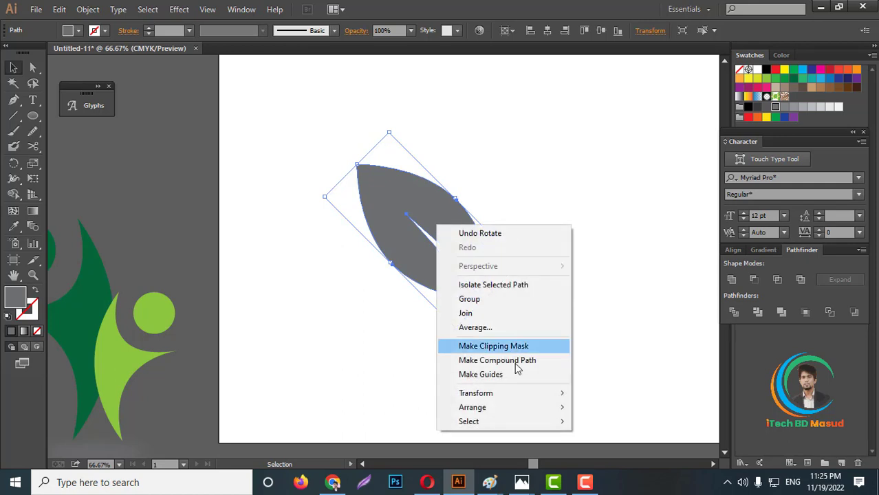
{"action": "mouse_move", "coordinate": [481, 395]}
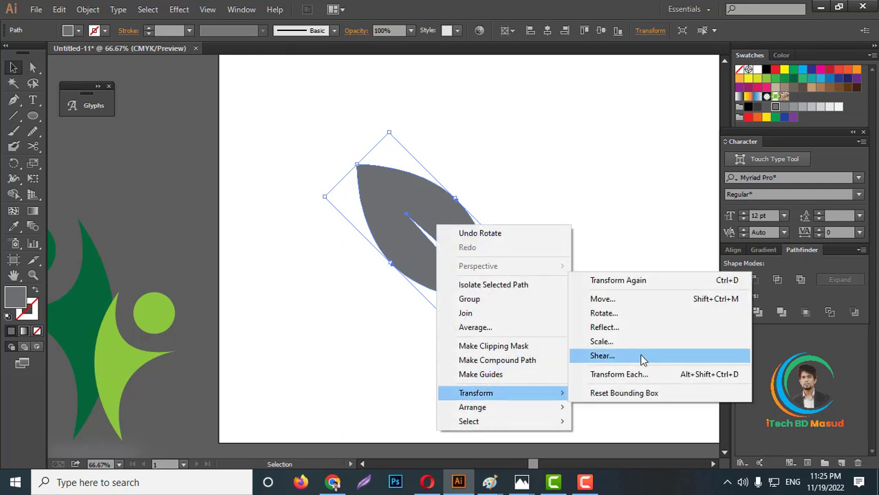
{"action": "left_click", "coordinate": [599, 330]}
{"action": "left_click", "coordinate": [568, 335]}
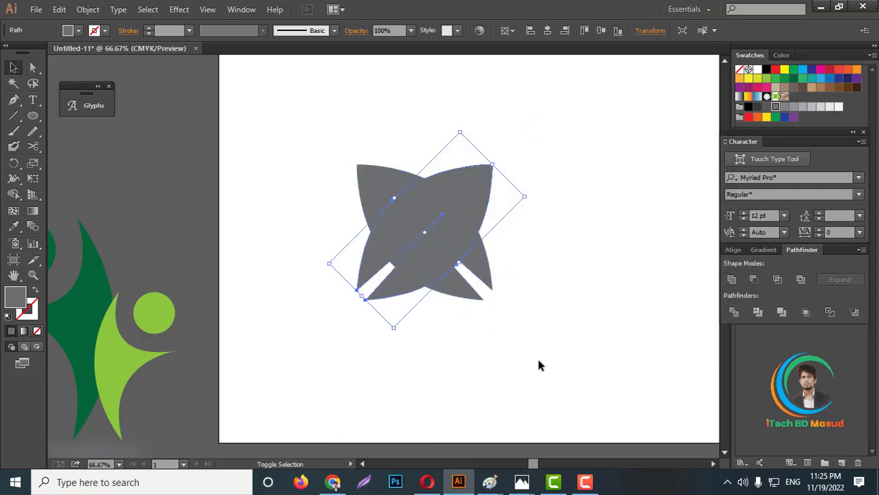
Move the reflected leaf horizontally to the right until its base meets the base of the original leaf
{"action": "key", "text": "shift+Right"}
{"action": "key", "text": "shift+Right"}
{"action": "key", "text": "shift+Right"}
{"action": "key", "text": "shift+Right"}
{"action": "key", "text": "shift+Right"}
{"action": "key", "text": "shift+Right"}
{"action": "key", "text": "shift+Right"}
{"action": "key", "text": "shift+Right"}
{"action": "key", "text": "shift+Right"}
{"action": "key", "text": "shift+Right"}
{"action": "key", "text": "shift+Right"}
{"action": "key", "text": "shift+Right"}
{"action": "key", "text": "shift+Right"}
{"action": "key", "text": "shift+Right"}
{"action": "key", "text": "shift+Right"}
{"action": "key", "text": "shift+Right"}
{"action": "key", "text": "shift+Right"}
{"action": "key", "text": "shift+Right"}
{"action": "key", "text": "shift+Right"}
{"action": "key", "text": "shift+Right"}
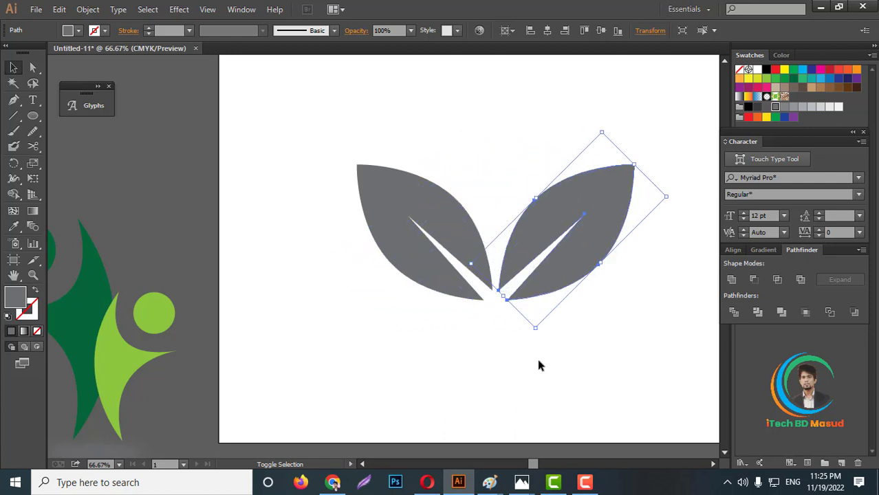
{"action": "key", "text": "shift+Right"}
{"action": "key", "text": "shift+Right"}
{"action": "key", "text": "shift+Right"}
{"action": "key", "text": "shift+Left"}
{"action": "key", "text": "shift+Left"}
{"action": "key", "text": "shift+Left"}
{"action": "key", "text": "shift+Left"}
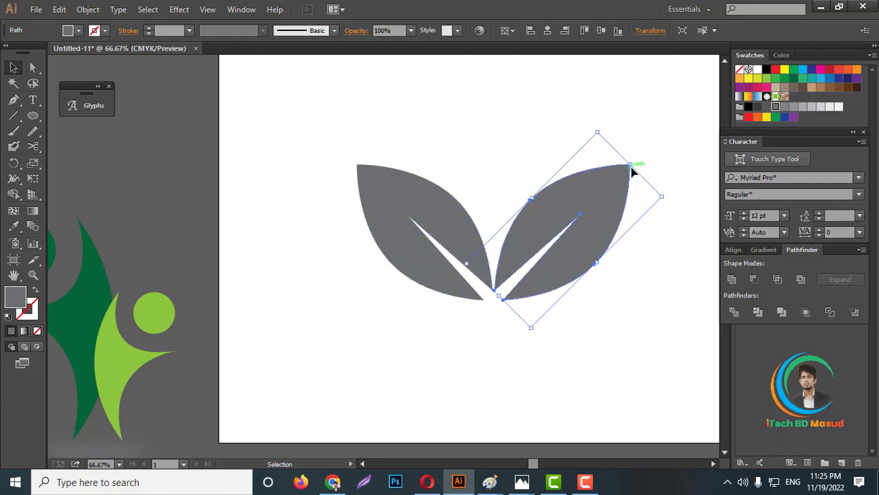
Scale the reflected leaf up from its base so it is larger than the original leaf
{"action": "left_click_drag", "start_coordinate": [633, 172], "coordinate": [663, 129]}
{"action": "scroll", "coordinate": [511, 193], "scroll_direction": "down", "scroll_amount": 1}
{"action": "scroll", "coordinate": [604, 187], "scroll_direction": "up", "scroll_amount": 1}
{"action": "left_click", "coordinate": [544, 287]}
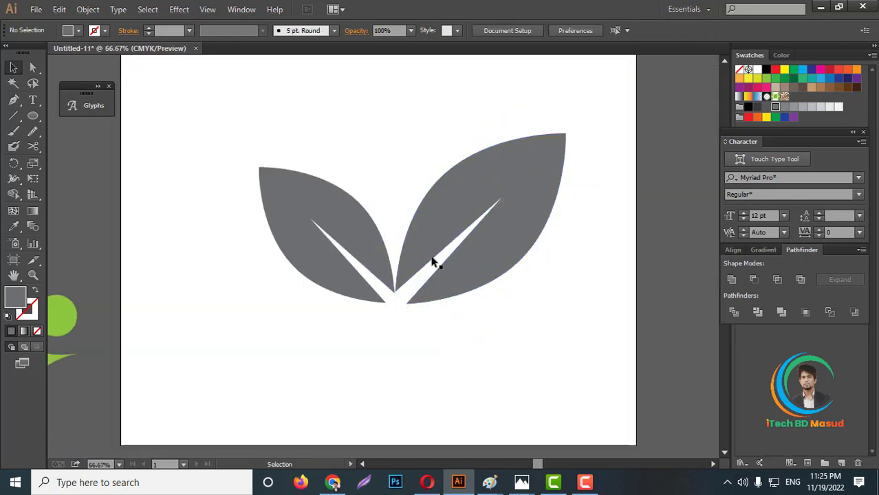
Draw two circles side by side above the larger leaf, the second one slightly smaller than the first
{"action": "scroll", "coordinate": [434, 261], "scroll_direction": "down", "scroll_amount": 1}
{"action": "scroll", "coordinate": [473, 306], "scroll_direction": "up", "scroll_amount": 1}
{"action": "left_click_drag", "start_coordinate": [298, 191], "coordinate": [501, 338]}
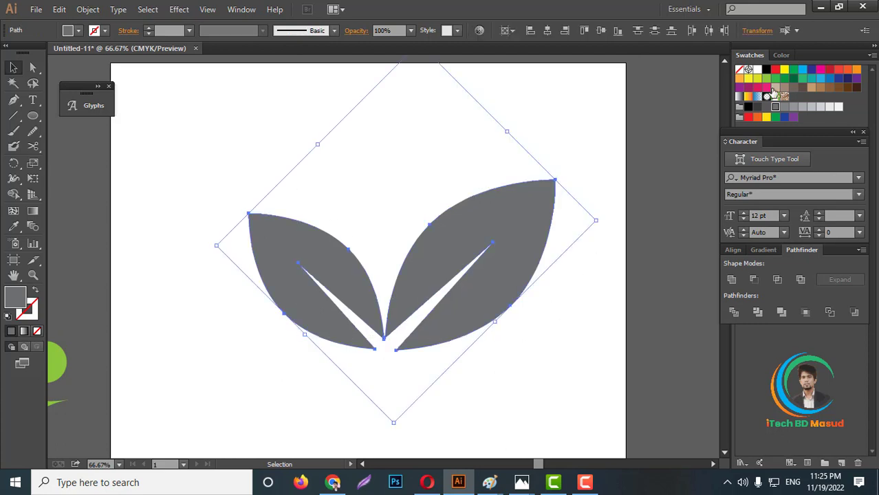
{"action": "left_click", "coordinate": [33, 115]}
{"action": "scroll", "coordinate": [497, 193], "scroll_direction": "up", "scroll_amount": 3}
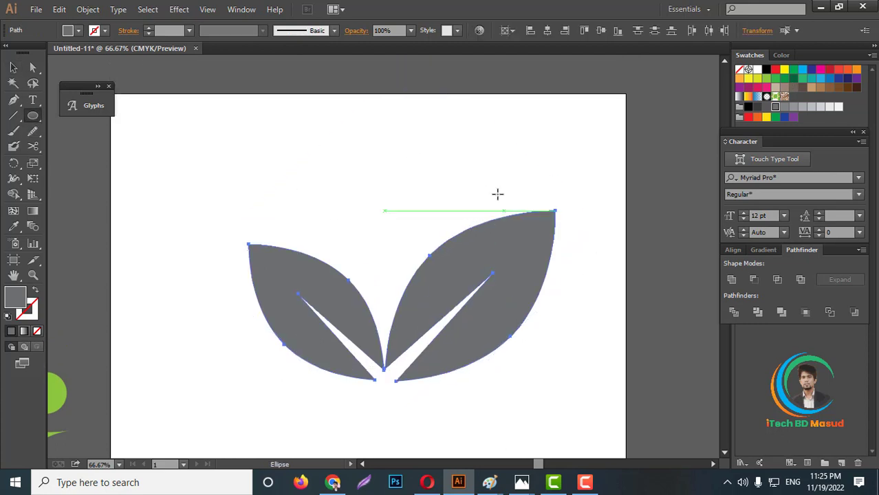
{"action": "left_click_drag", "start_coordinate": [473, 190], "coordinate": [505, 223]}
{"action": "left_click_drag", "start_coordinate": [544, 177], "coordinate": [567, 200]}
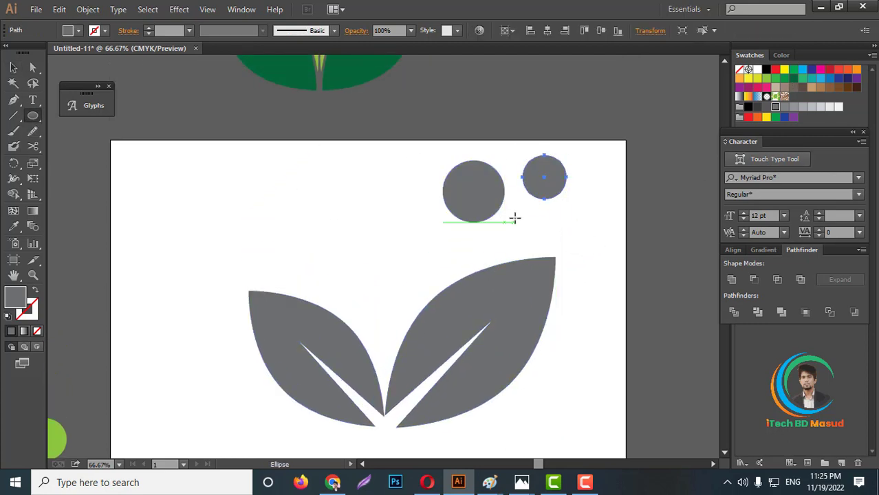
Fill the smaller circle with dark green and the larger circle with light green
{"action": "left_click", "coordinate": [795, 78]}
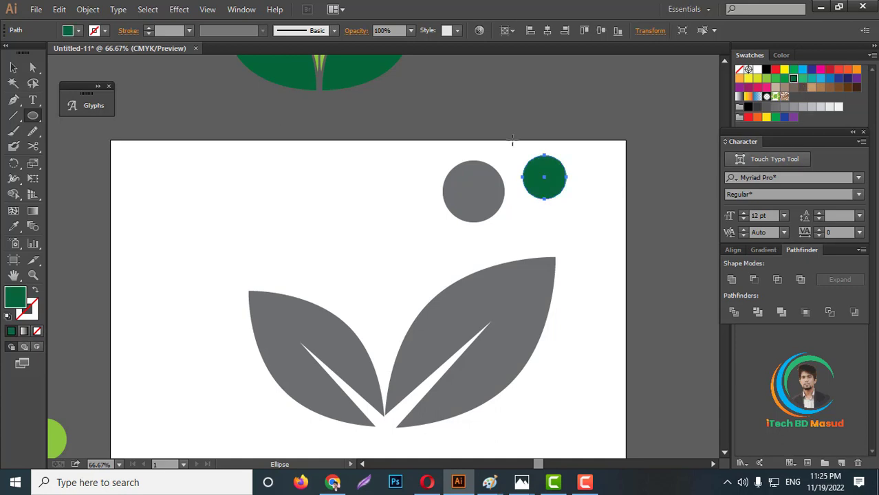
{"action": "key", "text": "v"}
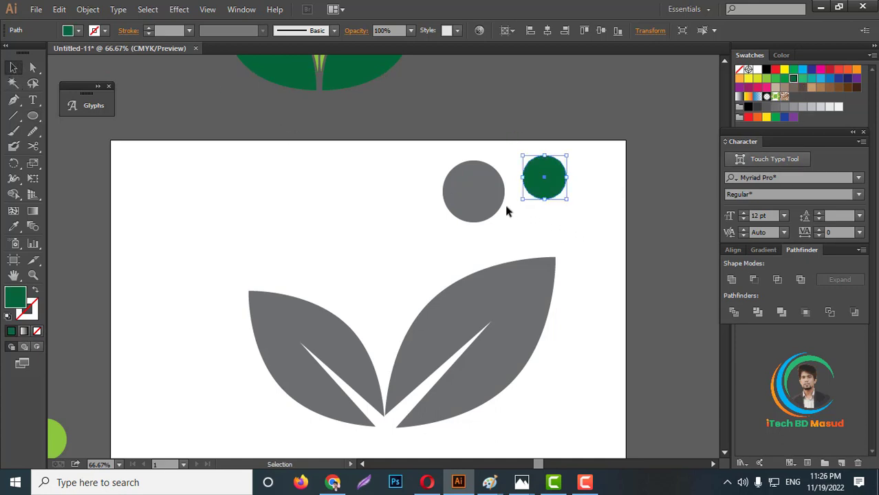
{"action": "left_click", "coordinate": [512, 213]}
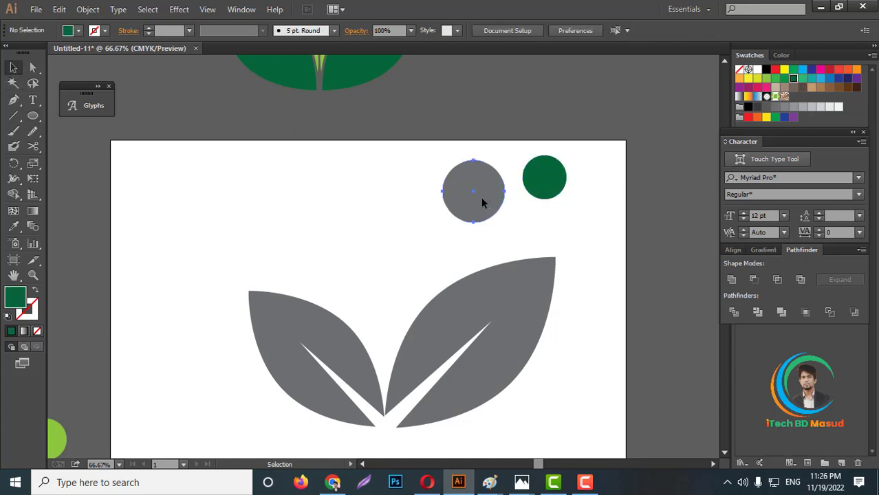
{"action": "left_click", "coordinate": [482, 203]}
{"action": "left_click", "coordinate": [767, 79]}
{"action": "left_click", "coordinate": [616, 234]}
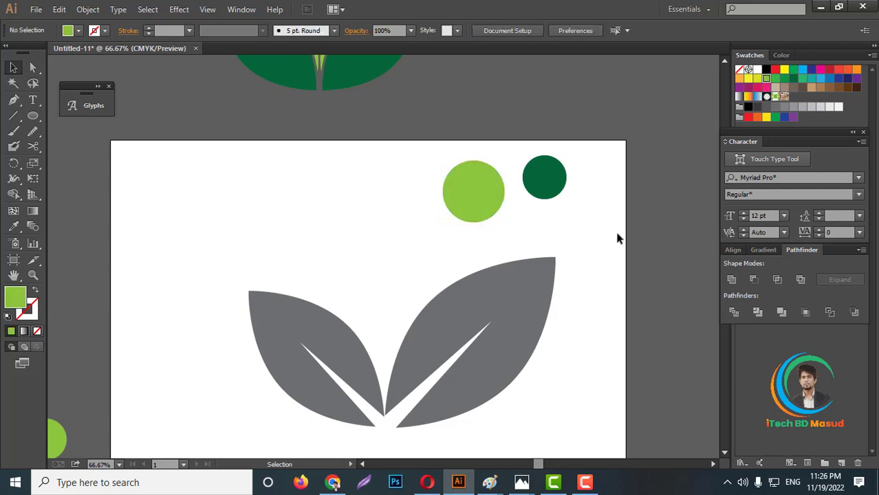
Apply a linear gradient from light green to dark green to the smaller circle and delete the light green circle
{"action": "scroll", "coordinate": [619, 230], "scroll_direction": "up", "scroll_amount": 1}
{"action": "scroll", "coordinate": [688, 255], "scroll_direction": "down", "scroll_amount": 2}
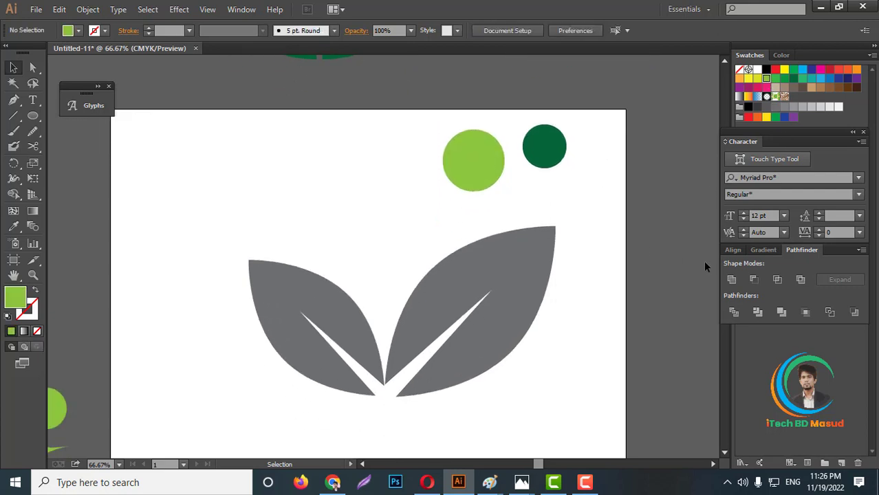
{"action": "left_click", "coordinate": [765, 251]}
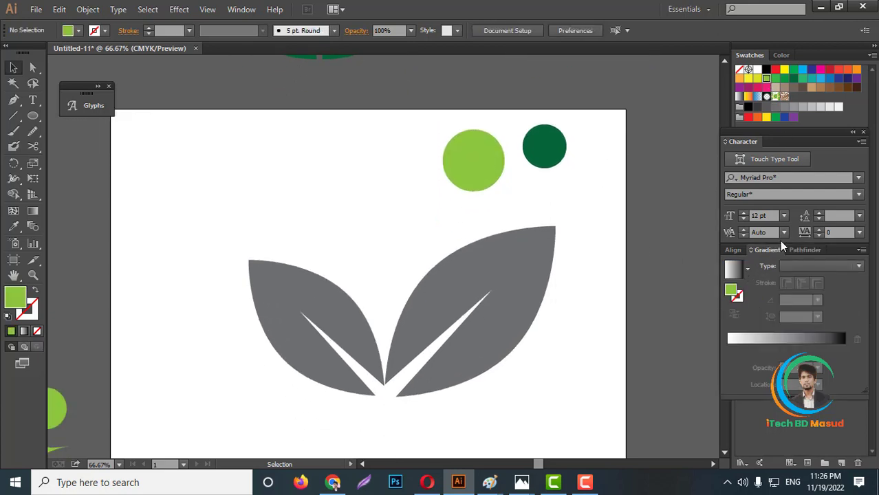
{"action": "left_click", "coordinate": [733, 341]}
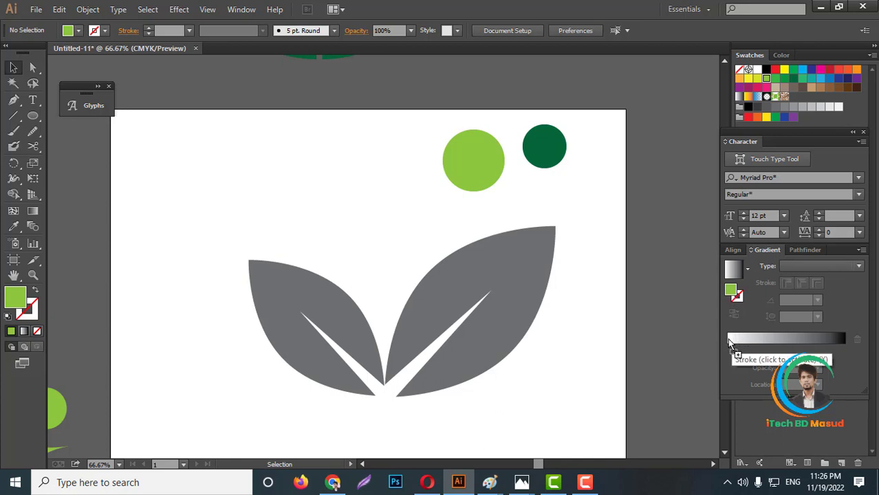
{"action": "left_click", "coordinate": [551, 158]}
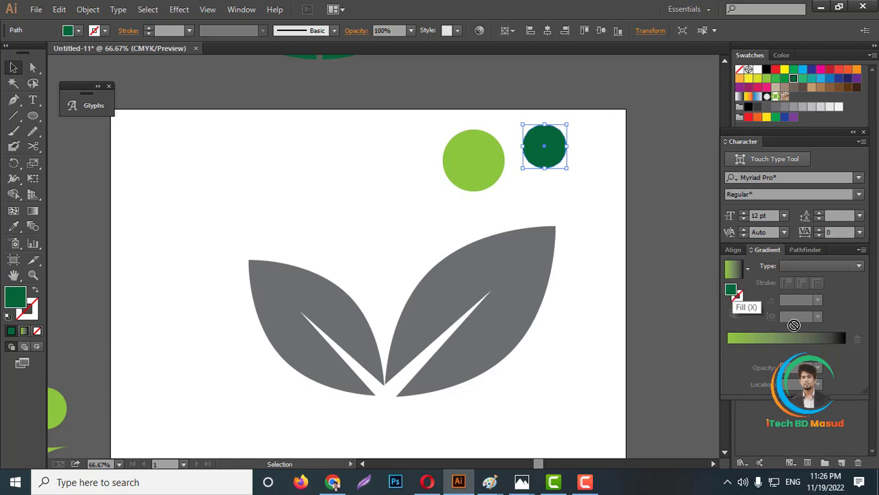
{"action": "left_click", "coordinate": [846, 342]}
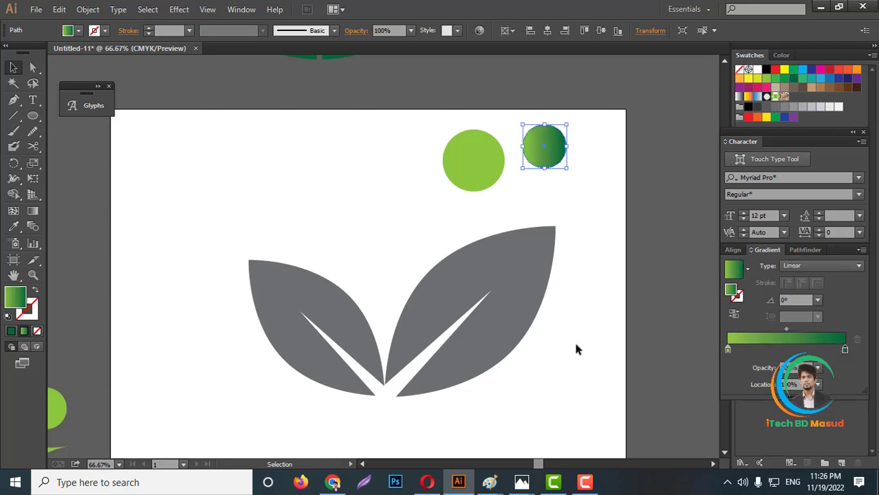
{"action": "left_click", "coordinate": [605, 234]}
{"action": "scroll", "coordinate": [607, 229], "scroll_direction": "up", "scroll_amount": 2}
{"action": "left_click_drag", "start_coordinate": [471, 232], "coordinate": [526, 198]}
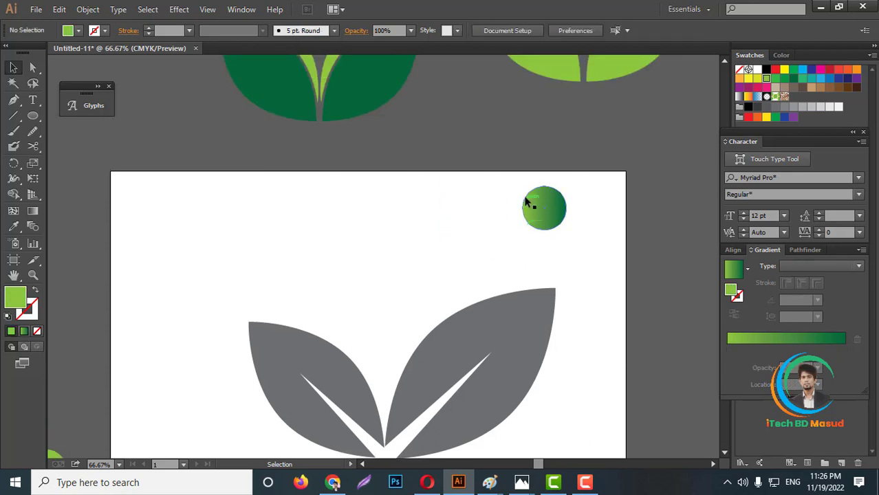
Select both gray leaves and give them the circle's green gradient with the Eyedropper
{"action": "left_click", "coordinate": [382, 346]}
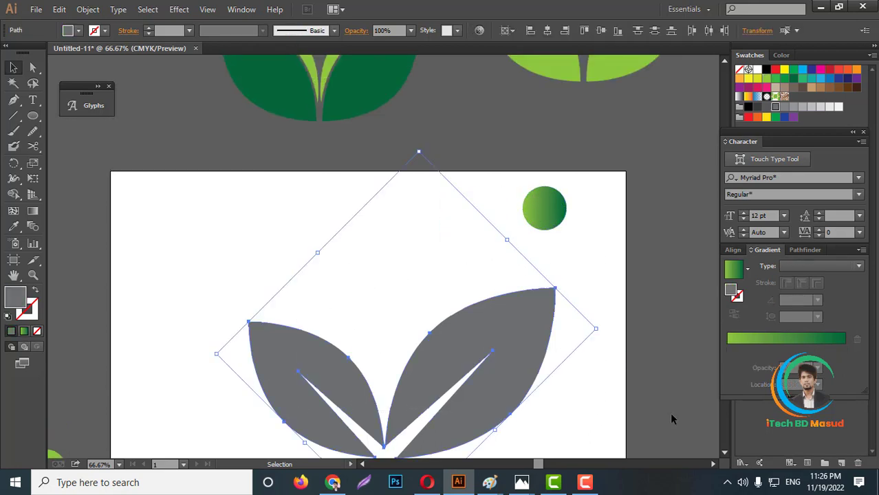
{"action": "left_click", "coordinate": [15, 228]}
{"action": "left_click", "coordinate": [551, 206]}
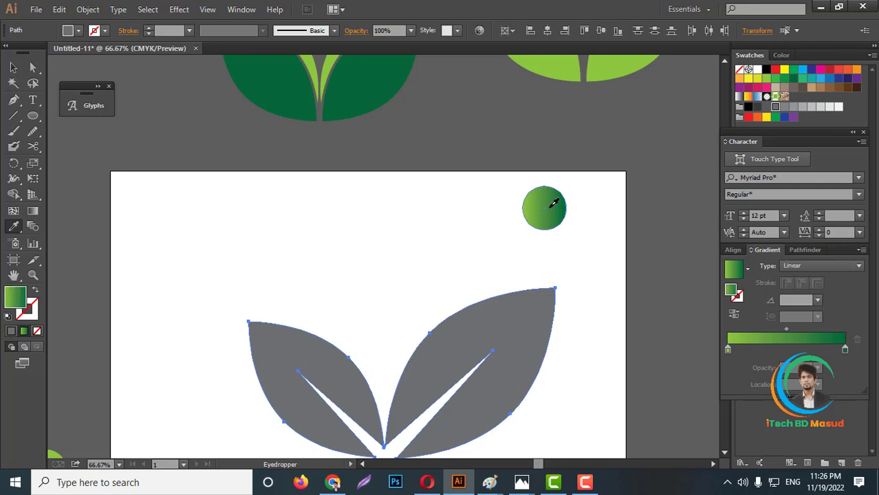
{"action": "left_click", "coordinate": [13, 83]}
{"action": "left_click", "coordinate": [355, 257]}
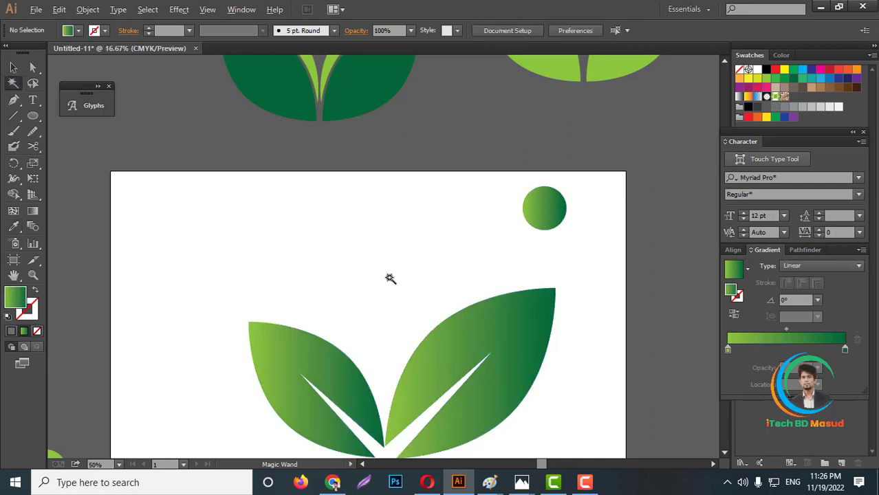
Redirect the larger leaf's gradient to about -128.7° so it runs from light green at the tip to dark green near the base
{"action": "scroll", "coordinate": [368, 299], "scroll_direction": "down", "scroll_amount": 4}
{"action": "scroll", "coordinate": [367, 298], "scroll_direction": "up", "scroll_amount": 3}
{"action": "left_click", "coordinate": [14, 68]}
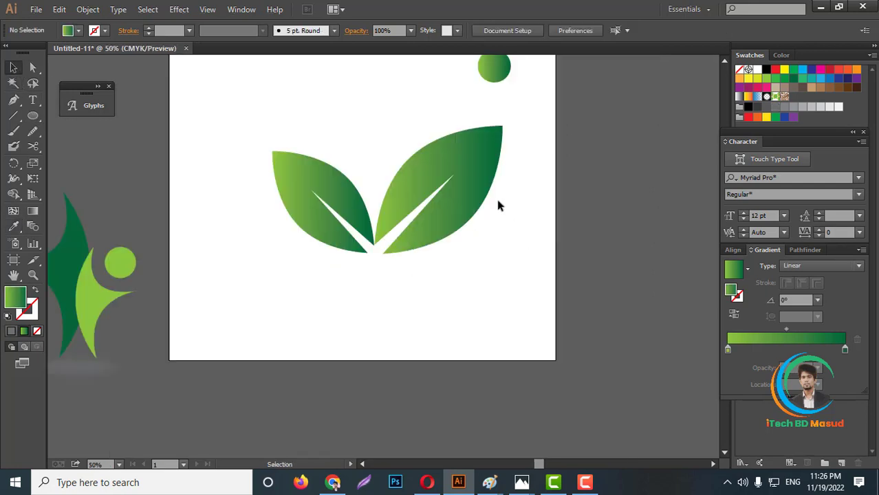
{"action": "left_click", "coordinate": [472, 192]}
{"action": "key", "text": "g"}
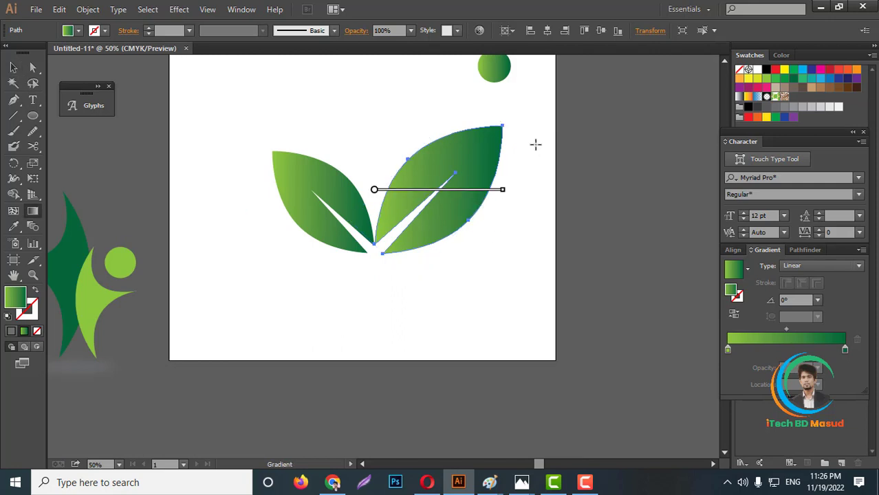
{"action": "left_click_drag", "start_coordinate": [498, 116], "coordinate": [414, 221]}
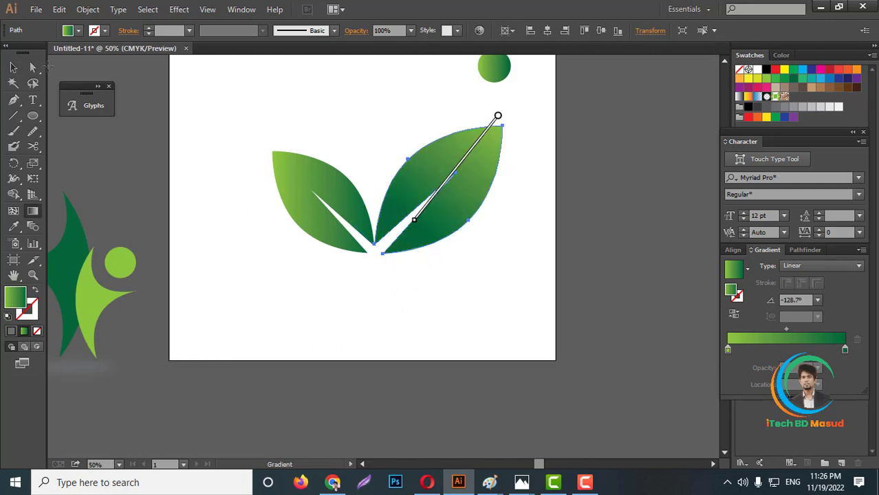
{"action": "left_click", "coordinate": [14, 68]}
Group the two gradient leaves and move them off the artboard into the empty area on its right side
{"action": "left_click_drag", "start_coordinate": [278, 128], "coordinate": [474, 284]}
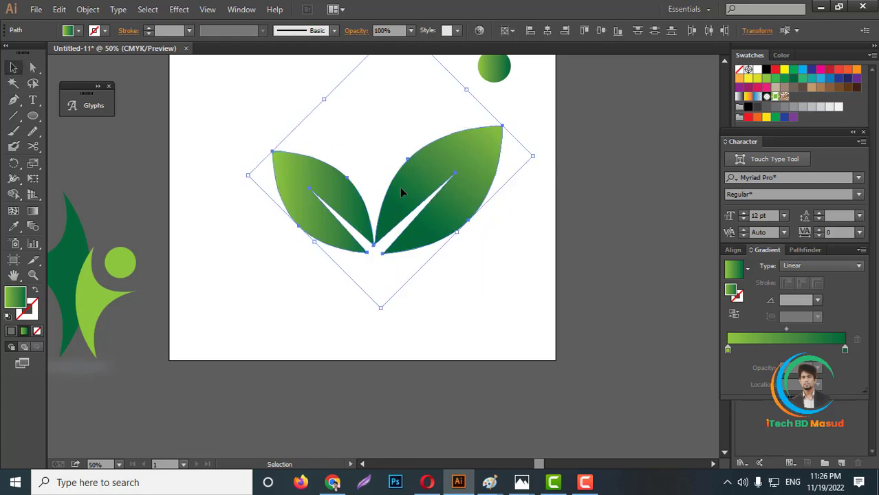
{"action": "right_click", "coordinate": [401, 191]}
{"action": "left_click", "coordinate": [455, 250]}
{"action": "left_click", "coordinate": [445, 285]}
{"action": "scroll", "coordinate": [398, 229], "scroll_direction": "down", "scroll_amount": 3}
{"action": "left_click_drag", "start_coordinate": [417, 234], "coordinate": [554, 227]}
{"action": "left_click", "coordinate": [526, 258]}
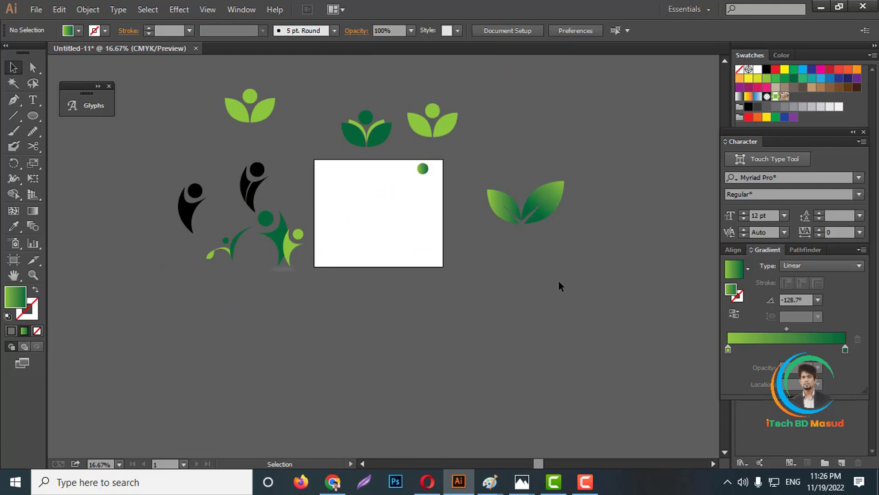
Place a copy of the green figure pair on the artboard and ungroup it
{"action": "scroll", "coordinate": [382, 179], "scroll_direction": "up", "scroll_amount": 1}
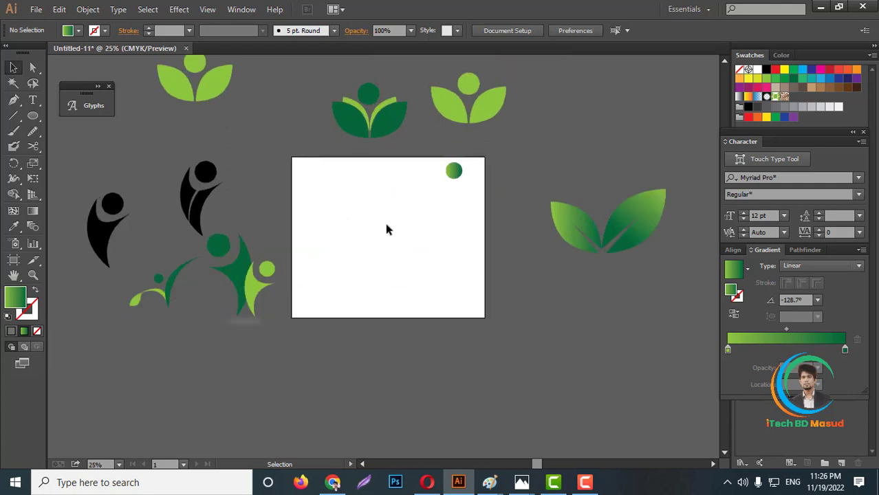
{"action": "left_click", "coordinate": [258, 290]}
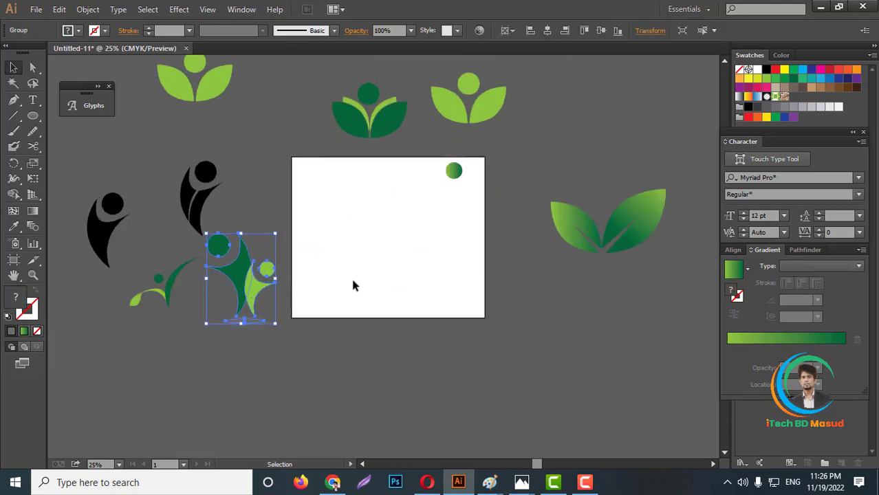
{"action": "scroll", "coordinate": [338, 265], "scroll_direction": "up", "scroll_amount": 1}
{"action": "scroll", "coordinate": [185, 293], "scroll_direction": "down", "scroll_amount": 1}
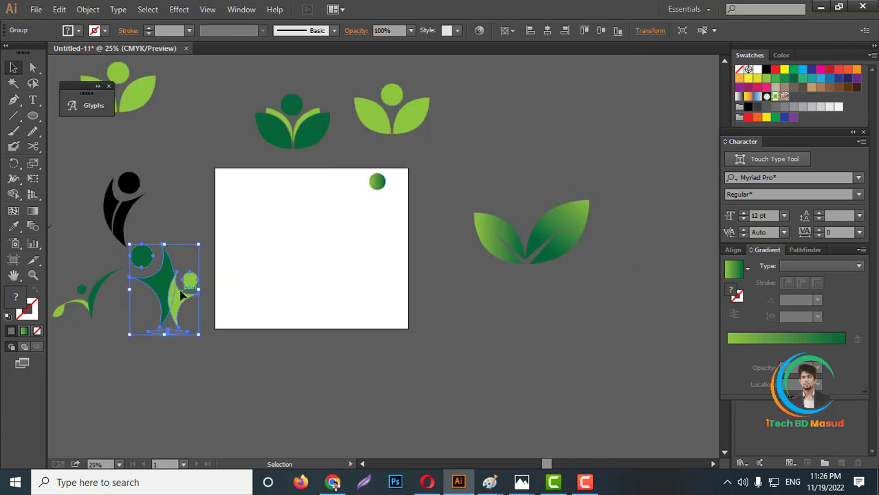
{"action": "left_click_drag", "start_coordinate": [170, 297], "coordinate": [303, 265]}
{"action": "scroll", "coordinate": [280, 263], "scroll_direction": "up", "scroll_amount": 1}
{"action": "right_click", "coordinate": [280, 263]}
{"action": "left_click", "coordinate": [317, 333]}
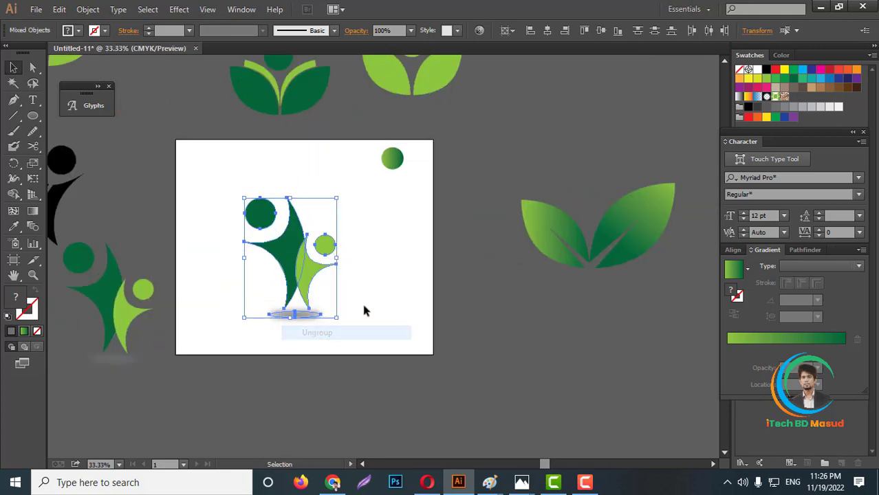
Delete the shadow ellipse under the copied figures and group the remaining figures together
{"action": "left_click", "coordinate": [301, 315]}
{"action": "key", "text": "Delete"}
{"action": "left_click_drag", "start_coordinate": [242, 206], "coordinate": [324, 241]}
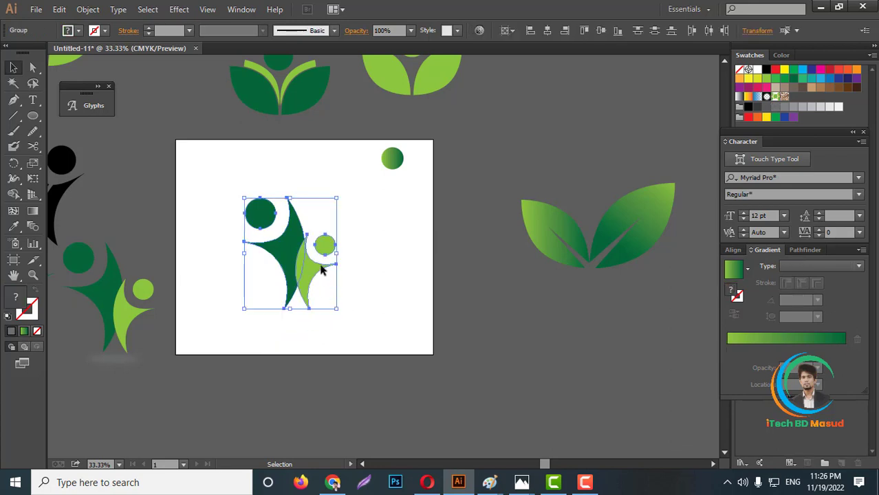
{"action": "right_click", "coordinate": [306, 237]}
{"action": "left_click", "coordinate": [394, 294]}
{"action": "left_click", "coordinate": [394, 295]}
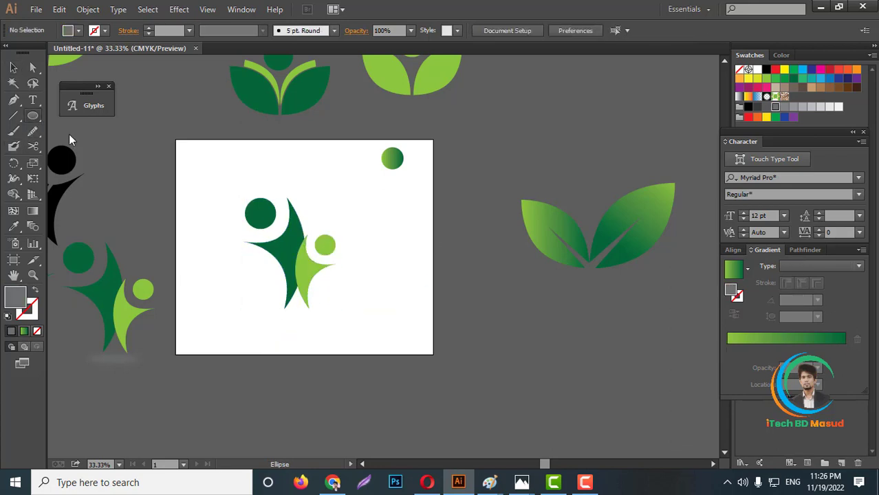
Draw a large gray circle from its center over the figure pair so that it covers both figures
{"action": "left_click_drag", "start_coordinate": [33, 116], "coordinate": [77, 148]}
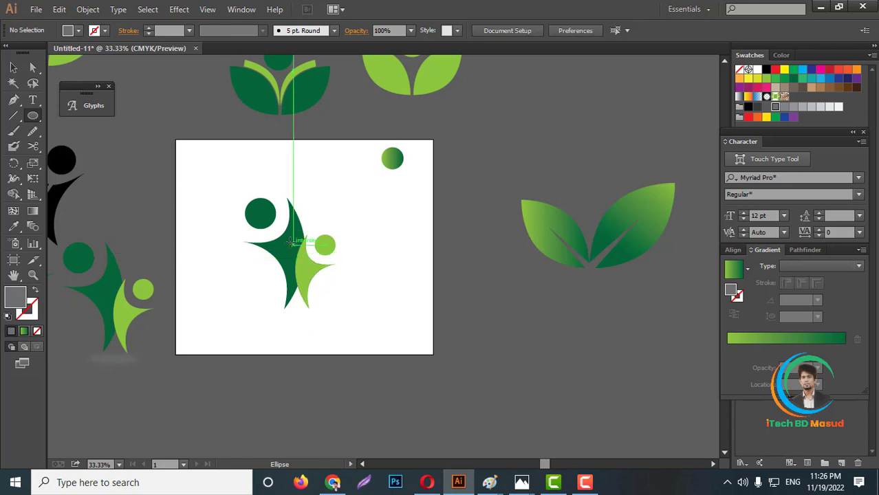
{"action": "left_click_drag", "start_coordinate": [287, 241], "coordinate": [355, 316]}
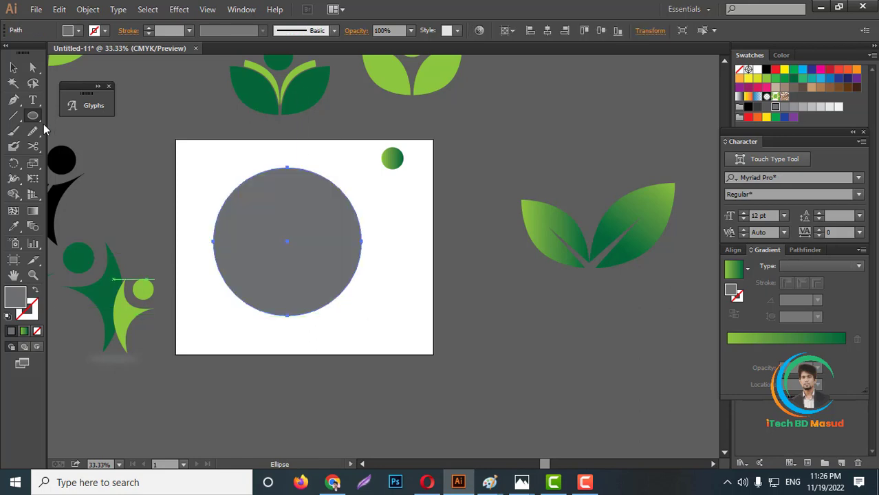
{"action": "left_click", "coordinate": [13, 67]}
{"action": "key", "text": "a"}
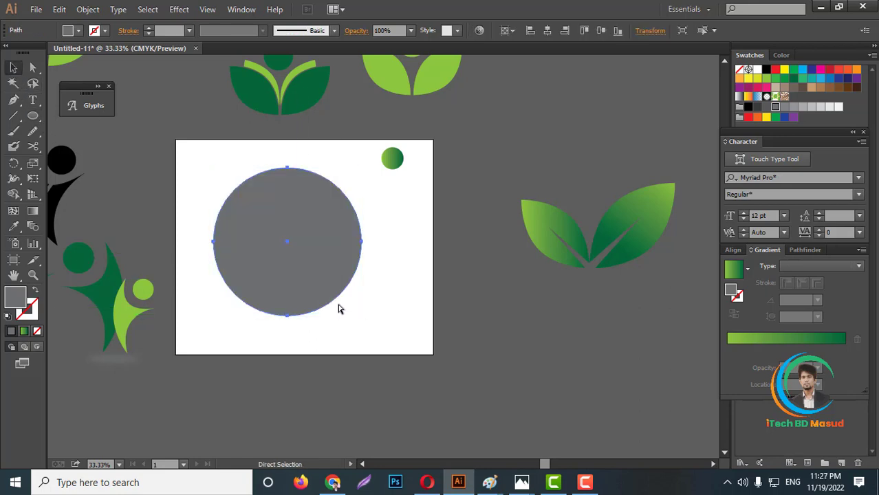
{"action": "key", "text": "v"}
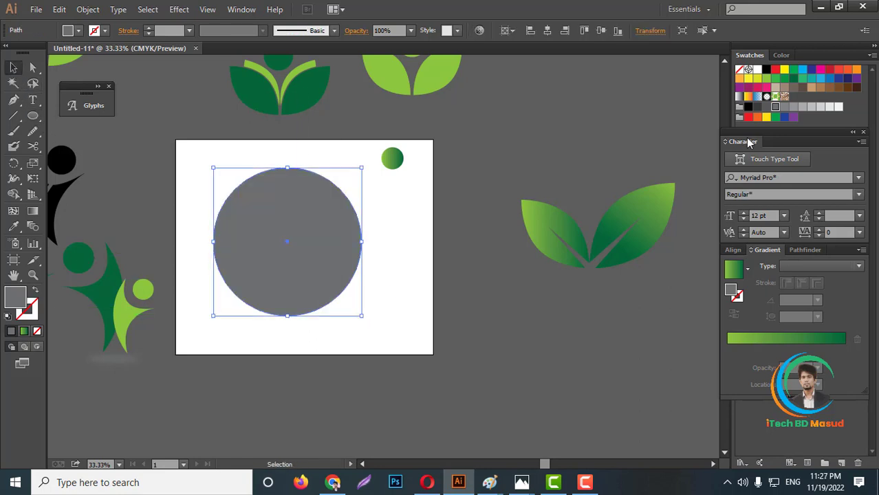
Fill a duplicate of the large circle with dark green and scale it down slightly toward its upper-right corner
{"action": "left_click", "coordinate": [793, 77]}
{"action": "scroll", "coordinate": [206, 305], "scroll_direction": "up", "scroll_amount": 1}
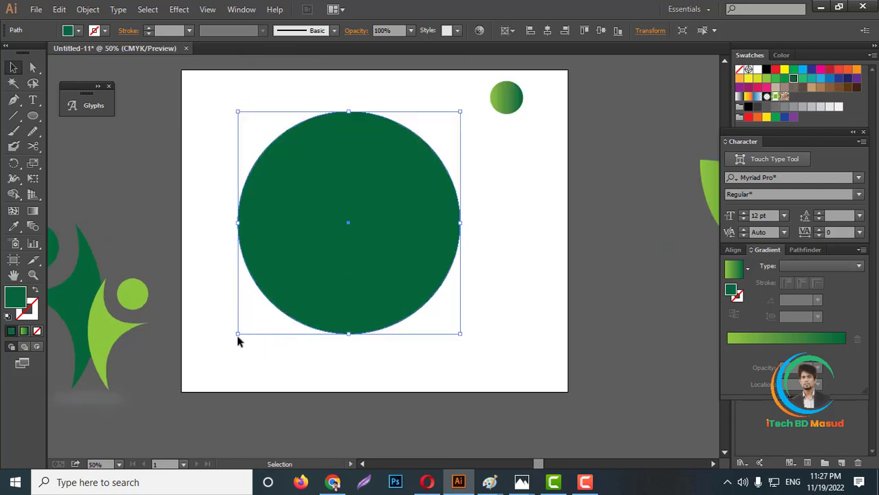
{"action": "mouse_move", "coordinate": [240, 336]}
{"action": "left_mouse_down"}
{"action": "mouse_move", "coordinate": [257, 320]}
{"action": "mouse_move", "coordinate": [254, 335]}
{"action": "left_mouse_up"}
Subtract the green circle from the gray circle with Pathfinder Minus Front to leave a thin crescent
{"action": "left_click", "coordinate": [342, 335], "text": "shift"}
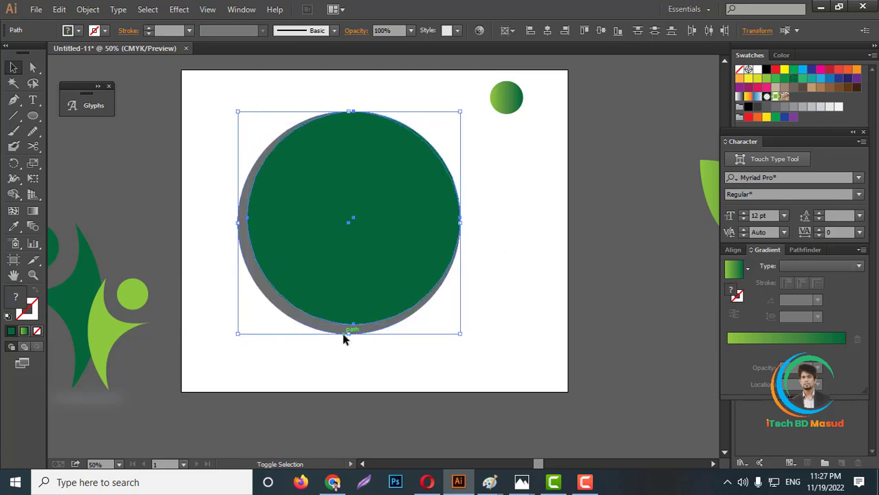
{"action": "left_click", "coordinate": [808, 251]}
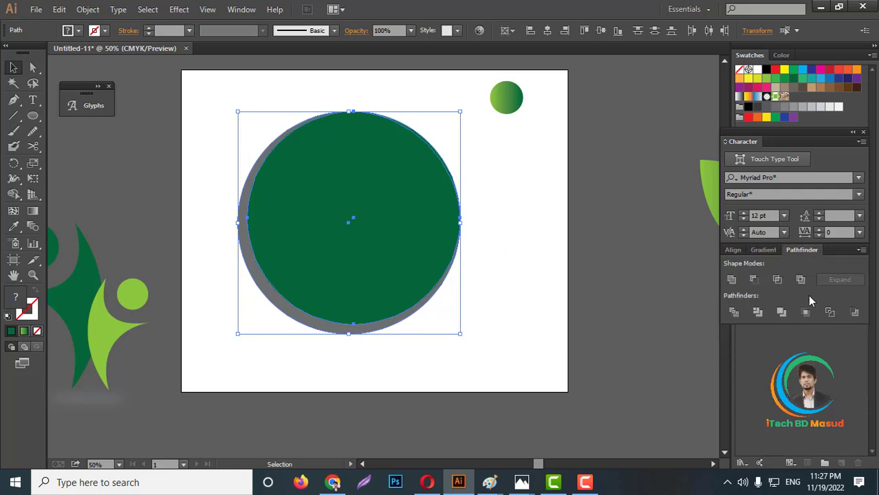
{"action": "left_click", "coordinate": [753, 279]}
Shift the gray crescent slightly down and to the right so that it frames the figure pair
{"action": "scroll", "coordinate": [523, 303], "scroll_direction": "up", "scroll_amount": 1}
{"action": "left_click", "coordinate": [447, 318]}
{"action": "left_click_drag", "start_coordinate": [350, 346], "coordinate": [355, 350]}
{"action": "left_click", "coordinate": [481, 289]}
{"action": "scroll", "coordinate": [481, 289], "scroll_direction": "down", "scroll_amount": 4}
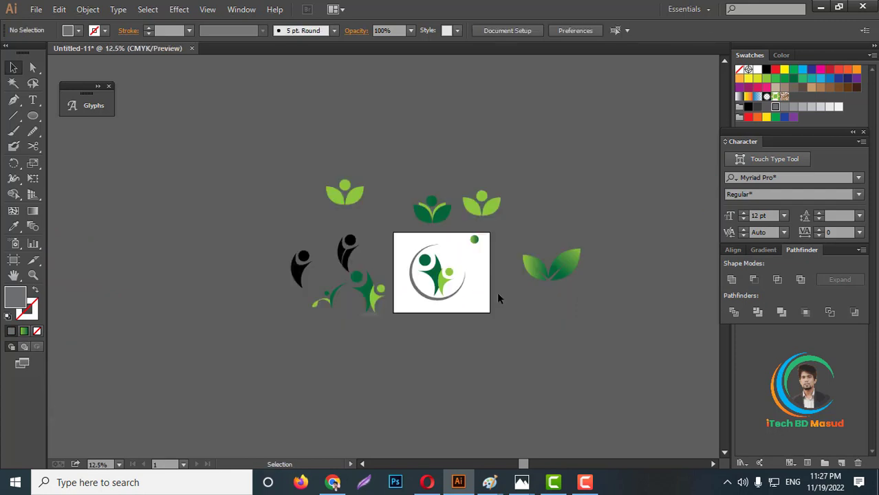
Apply the leaf shape's light-to-dark green gradient to the gray crescent using the Eyedropper
{"action": "scroll", "coordinate": [447, 297], "scroll_direction": "up", "scroll_amount": 3}
{"action": "left_click", "coordinate": [436, 294]}
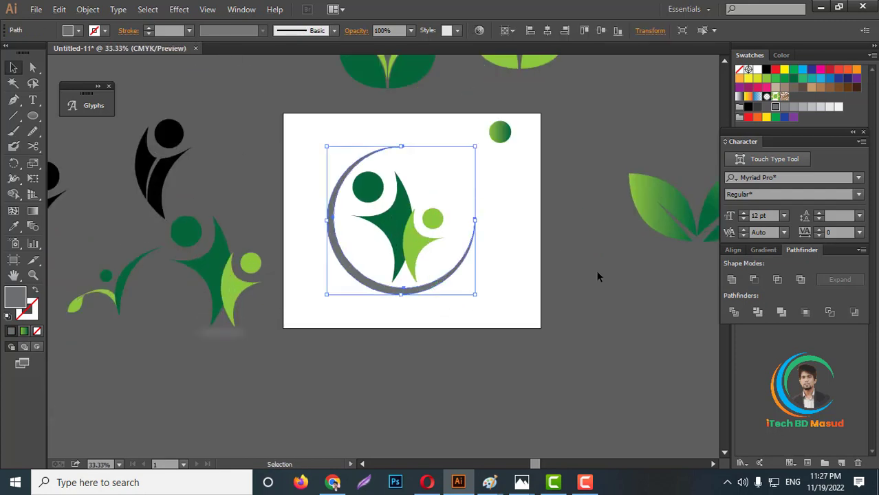
{"action": "left_click", "coordinate": [13, 227]}
{"action": "scroll", "coordinate": [426, 318], "scroll_direction": "up", "scroll_amount": 1}
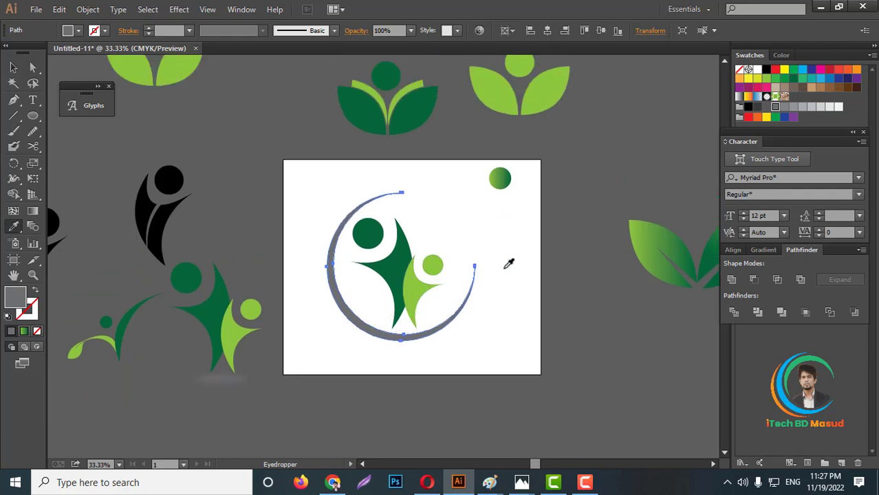
{"action": "scroll", "coordinate": [638, 245], "scroll_direction": "up", "scroll_amount": 1}
{"action": "left_click", "coordinate": [647, 248]}
{"action": "left_click", "coordinate": [13, 67]}
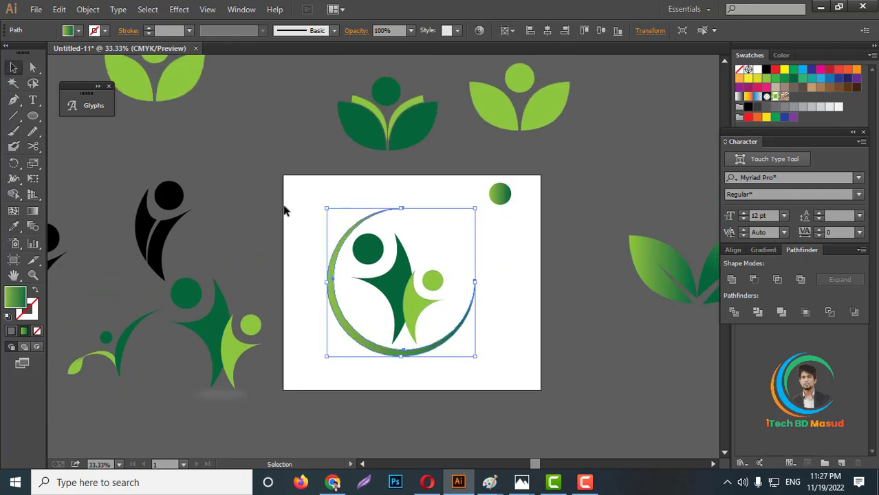
{"action": "left_click", "coordinate": [456, 250]}
Group the crescent with the figure pair and place a copy of the group off the artboard, to its lower right
{"action": "scroll", "coordinate": [391, 215], "scroll_direction": "down", "scroll_amount": 1}
{"action": "left_click_drag", "start_coordinate": [313, 168], "coordinate": [469, 303]}
{"action": "right_click", "coordinate": [411, 205]}
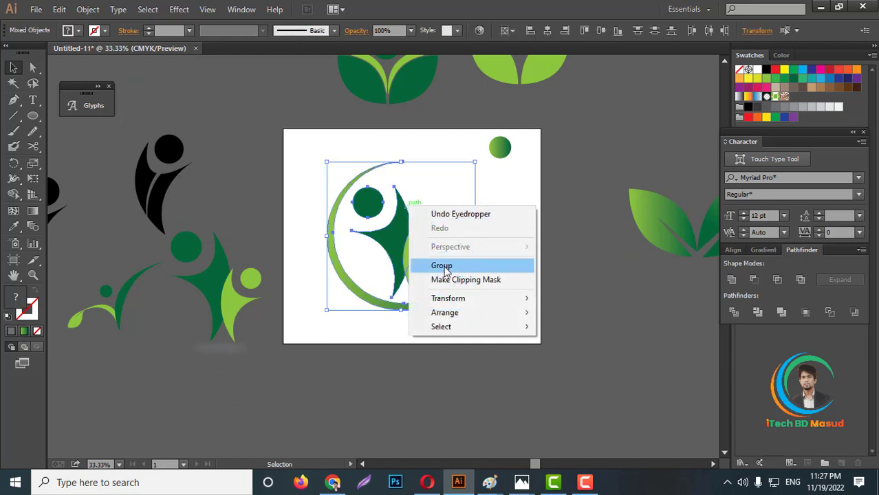
{"action": "left_click", "coordinate": [442, 265]}
{"action": "scroll", "coordinate": [404, 246], "scroll_direction": "down", "scroll_amount": 3}
{"action": "left_click_drag", "start_coordinate": [404, 247], "coordinate": [527, 310]}
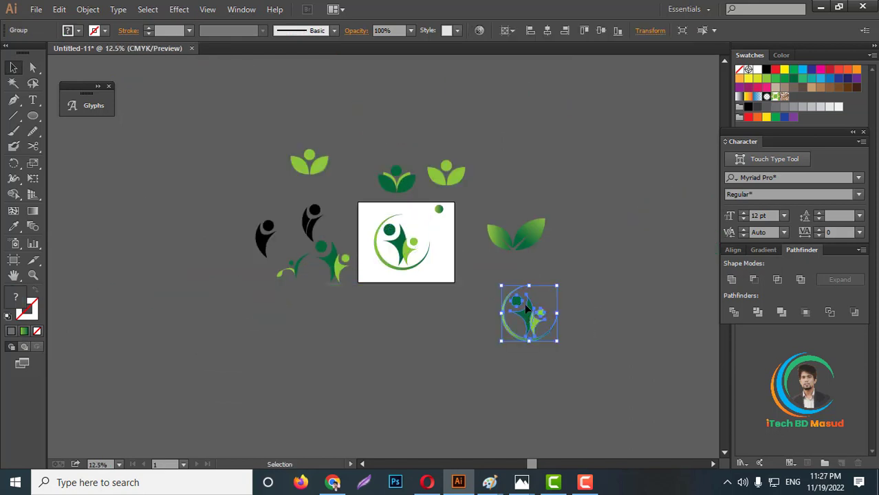
Ungroup the crescent and figure logo that remains on the artboard
{"action": "scroll", "coordinate": [412, 279], "scroll_direction": "up", "scroll_amount": 1}
{"action": "scroll", "coordinate": [398, 275], "scroll_direction": "up", "scroll_amount": 2}
{"action": "left_click", "coordinate": [392, 260]}
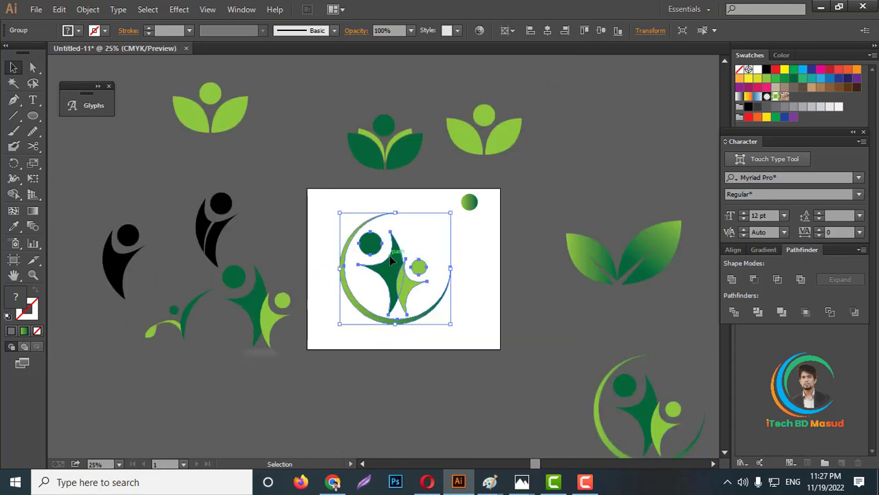
{"action": "right_click", "coordinate": [391, 260]}
{"action": "left_click", "coordinate": [460, 338]}
{"action": "left_click", "coordinate": [395, 254]}
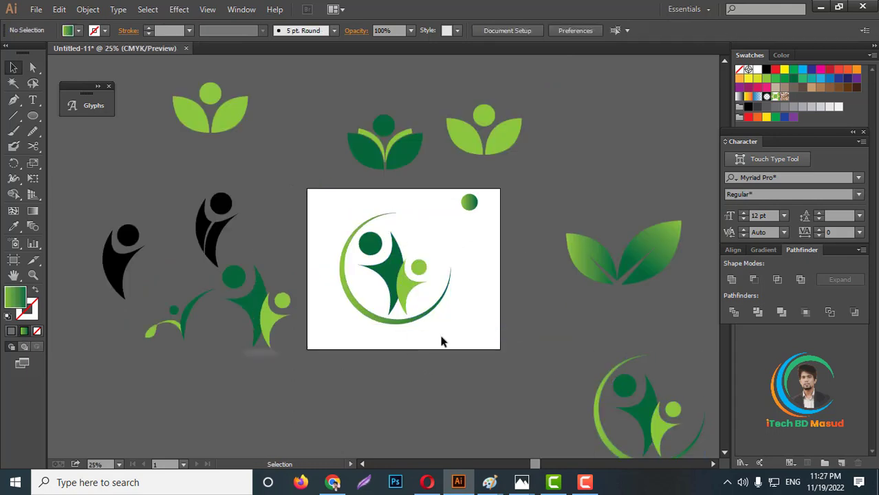
{"action": "left_click", "coordinate": [418, 327]}
Draw a five-pointed star with the green gradient fill at the crescent's upper tip
{"action": "left_click", "coordinate": [423, 234]}
{"action": "scroll", "coordinate": [405, 241], "scroll_direction": "up", "scroll_amount": 5}
{"action": "left_click_drag", "start_coordinate": [34, 116], "coordinate": [79, 177]}
{"action": "left_click_drag", "start_coordinate": [360, 187], "coordinate": [392, 230]}
{"action": "key", "text": "Up"}
{"action": "key", "text": "Up"}
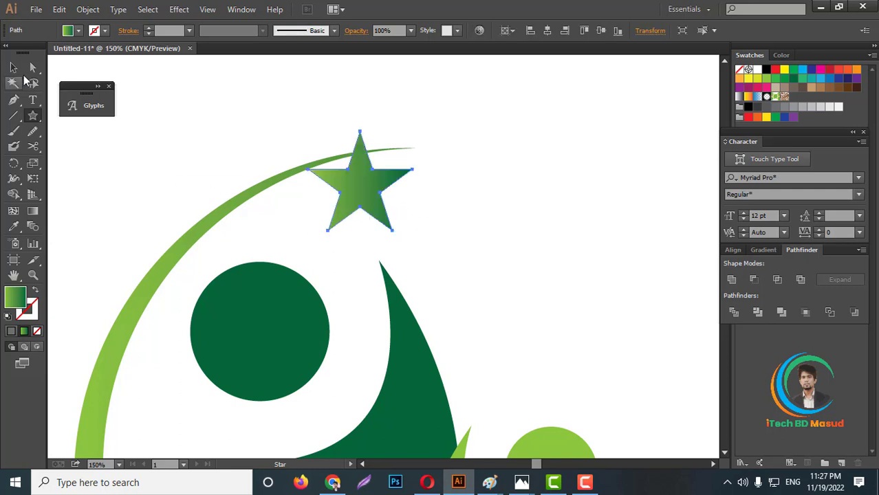
Move the star slightly down inside the crescent's upper tip and scale it down
{"action": "left_click", "coordinate": [15, 69]}
{"action": "left_click_drag", "start_coordinate": [363, 193], "coordinate": [363, 210]}
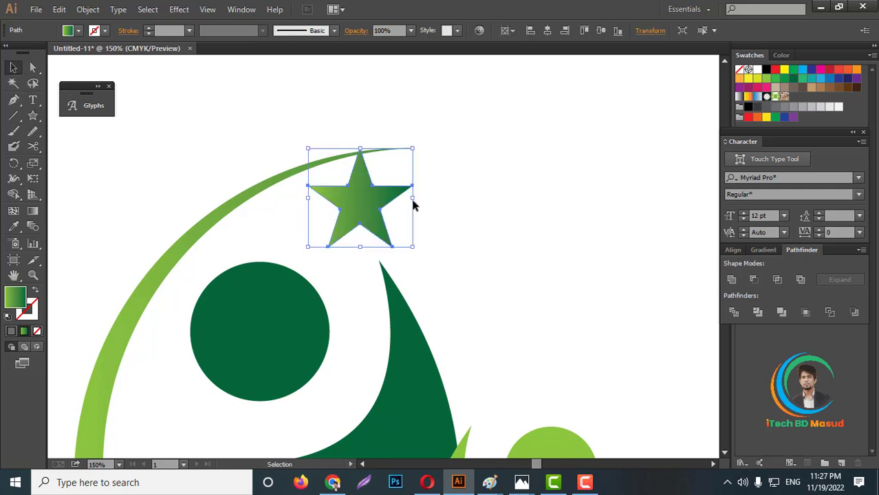
{"action": "left_click_drag", "start_coordinate": [414, 198], "coordinate": [365, 202]}
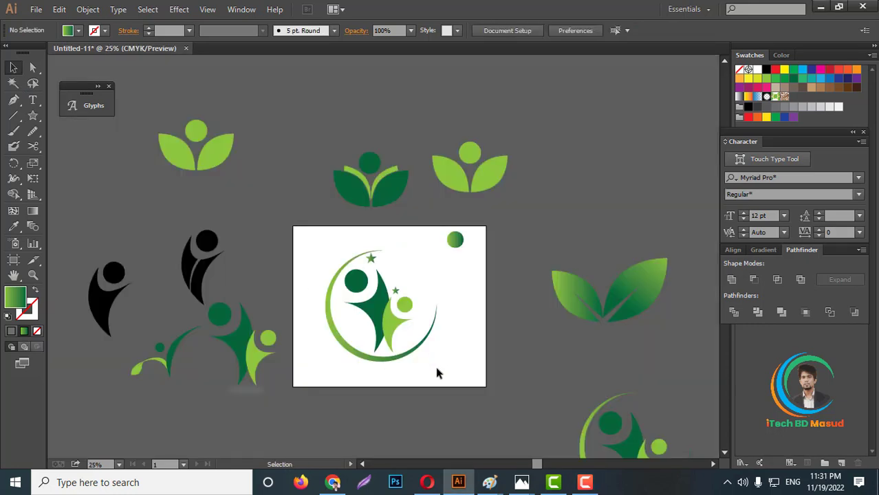
Move the crescent, figures and both stars together off the artboard, above the leaf logos
{"action": "left_click_drag", "start_coordinate": [308, 257], "coordinate": [444, 361]}
{"action": "left_click_drag", "start_coordinate": [386, 343], "coordinate": [347, 109]}
{"action": "scroll", "coordinate": [371, 358], "scroll_direction": "up", "scroll_amount": 1}
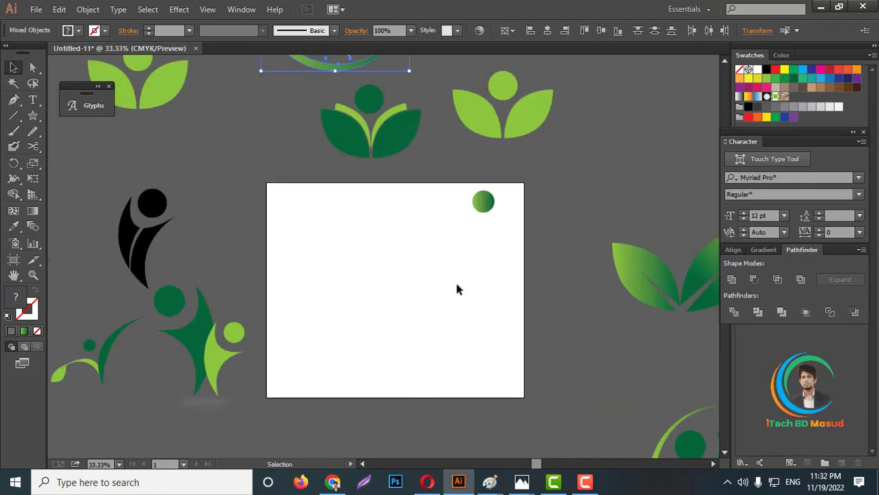
Draw a wide green-gradient ellipse in the middle of the empty artboard and reduce its height to flatten it
{"action": "left_click_drag", "start_coordinate": [38, 120], "coordinate": [79, 146]}
{"action": "scroll", "coordinate": [380, 314], "scroll_direction": "up", "scroll_amount": 2}
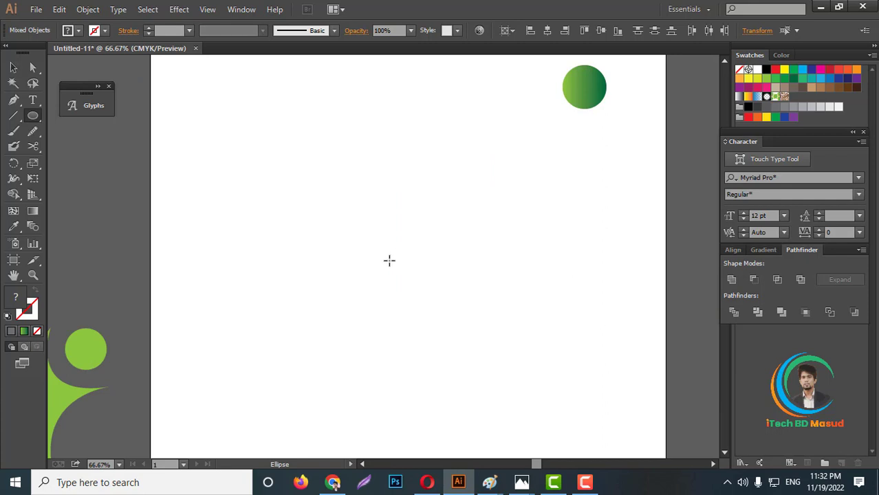
{"action": "left_click_drag", "start_coordinate": [320, 227], "coordinate": [538, 402]}
{"action": "key", "text": "v"}
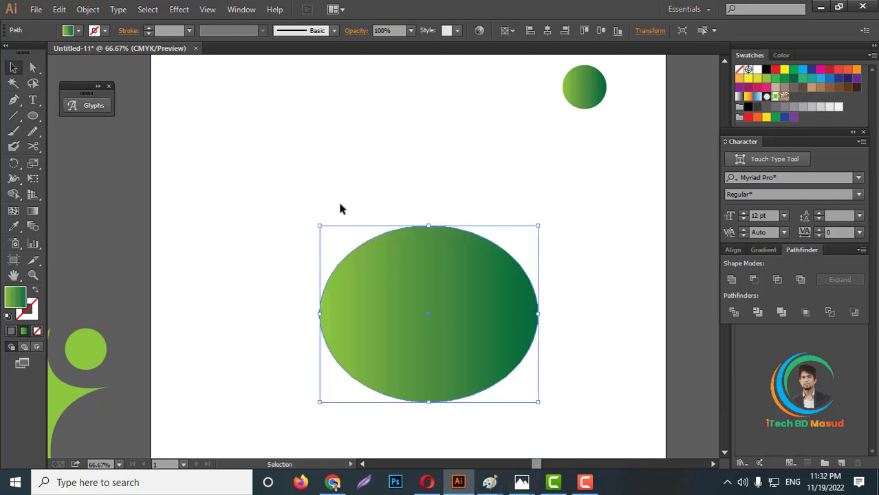
{"action": "scroll", "coordinate": [496, 275], "scroll_direction": "down", "scroll_amount": 3}
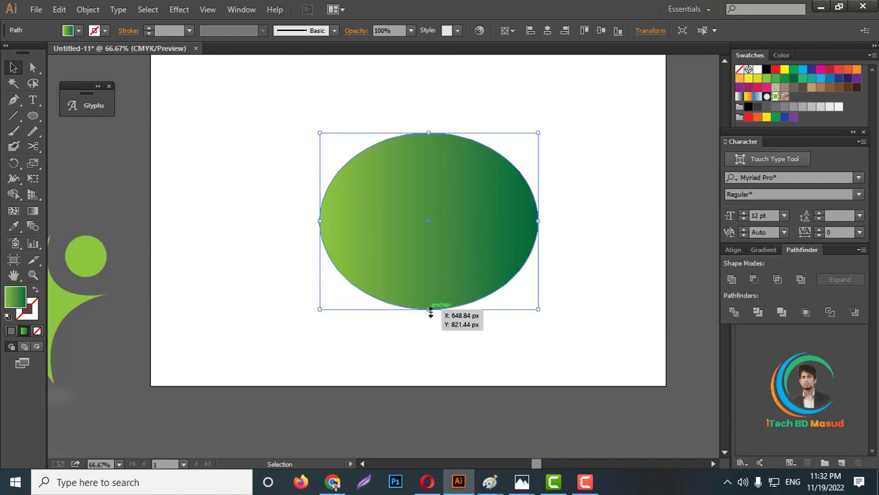
{"action": "left_click_drag", "start_coordinate": [429, 309], "coordinate": [428, 276]}
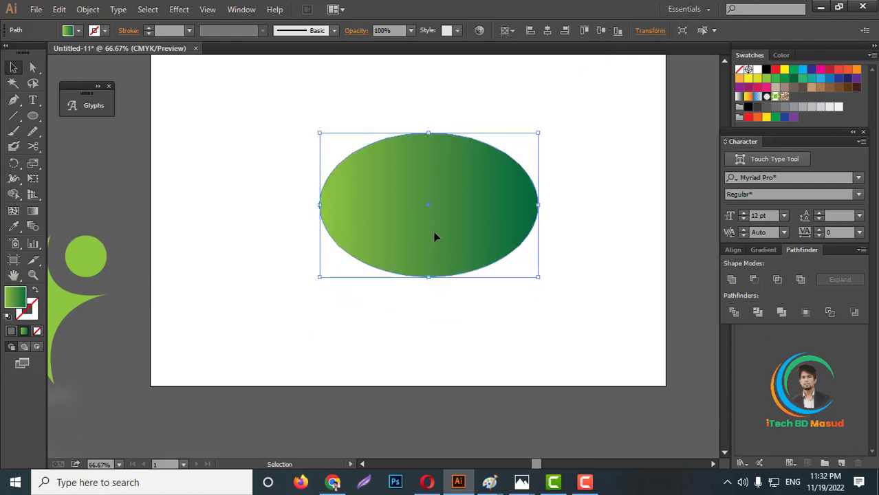
Duplicate the ellipse about 42 px to the left and 16.5 px down, and split both with Pathfinder Divide
{"action": "left_click_drag", "start_coordinate": [433, 237], "coordinate": [417, 244]}
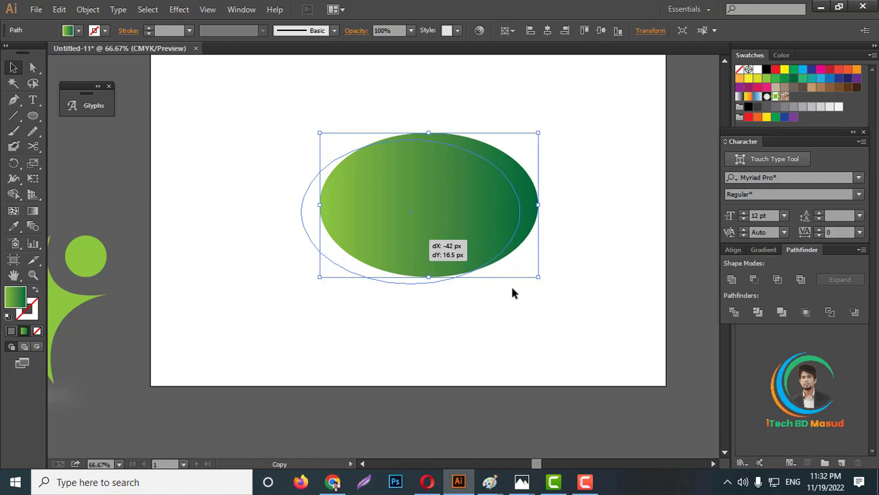
{"action": "left_click_drag", "start_coordinate": [444, 108], "coordinate": [585, 298]}
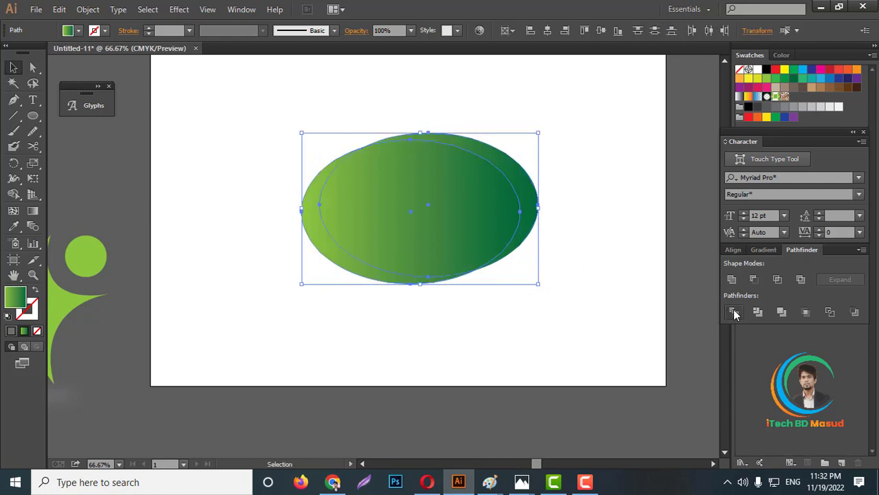
{"action": "left_click", "coordinate": [735, 314]}
Ungroup the divided ellipses and delete the left and middle pieces, keeping only the right-hand crescent
{"action": "right_click", "coordinate": [489, 205]}
{"action": "left_click", "coordinate": [527, 281]}
{"action": "left_click", "coordinate": [530, 204], "text": "shift"}
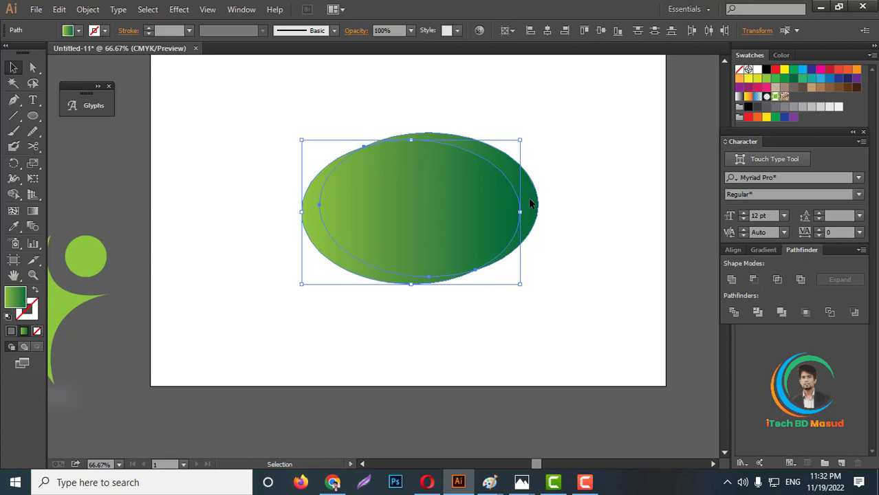
{"action": "key", "text": "Delete"}
{"action": "scroll", "coordinate": [542, 246], "scroll_direction": "up", "scroll_amount": 1}
Rotate the crescent counterclockwise so that it forms an arch with both tips pointing down
{"action": "left_click", "coordinate": [536, 255]}
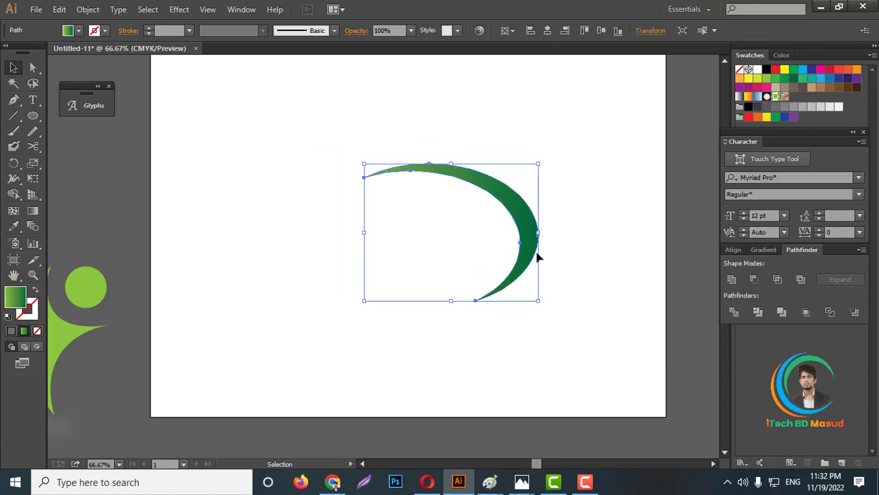
{"action": "scroll", "coordinate": [541, 249], "scroll_direction": "down", "scroll_amount": 3}
{"action": "left_click_drag", "start_coordinate": [544, 224], "coordinate": [511, 213]}
{"action": "left_click", "coordinate": [562, 248]}
{"action": "scroll", "coordinate": [538, 229], "scroll_direction": "up", "scroll_amount": 4}
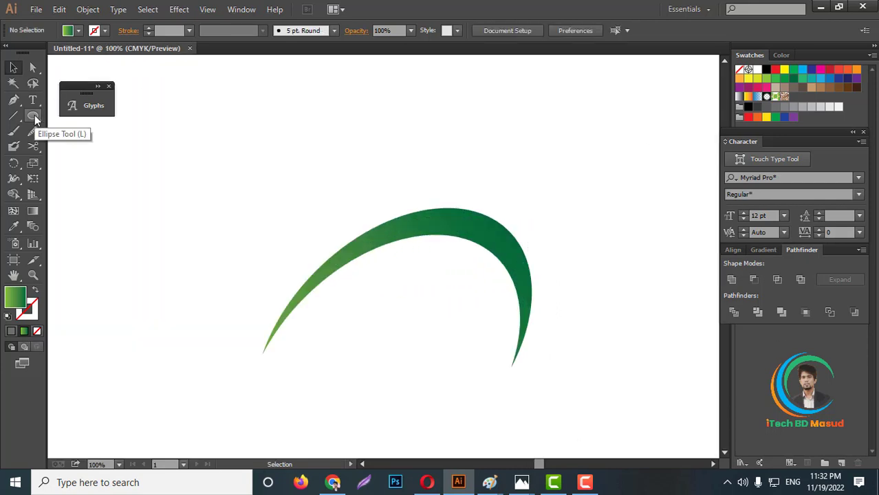
Draw a small green-gradient circle as a head just above the arch's upper right curve
{"action": "left_click_drag", "start_coordinate": [33, 118], "coordinate": [72, 147]}
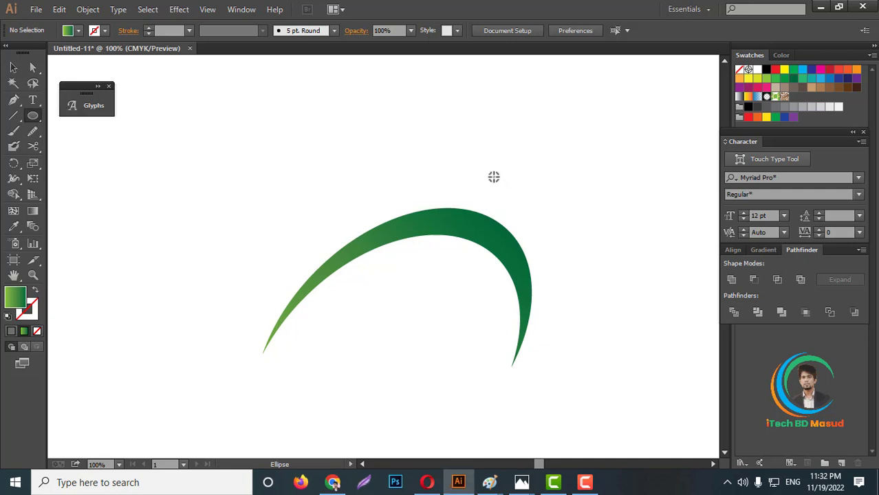
{"action": "left_click_drag", "start_coordinate": [494, 177], "coordinate": [514, 207]}
{"action": "left_click", "coordinate": [13, 67]}
{"action": "left_click", "coordinate": [636, 258]}
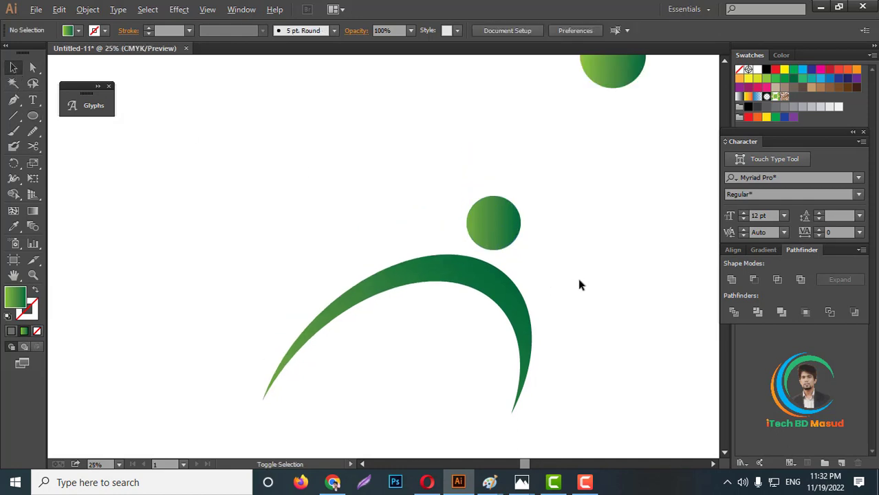
Select the arch together with the small circle above it and group them
{"action": "scroll", "coordinate": [577, 285], "scroll_direction": "down", "scroll_amount": 4}
{"action": "left_click_drag", "start_coordinate": [467, 223], "coordinate": [556, 301]}
{"action": "scroll", "coordinate": [533, 283], "scroll_direction": "up", "scroll_amount": 1}
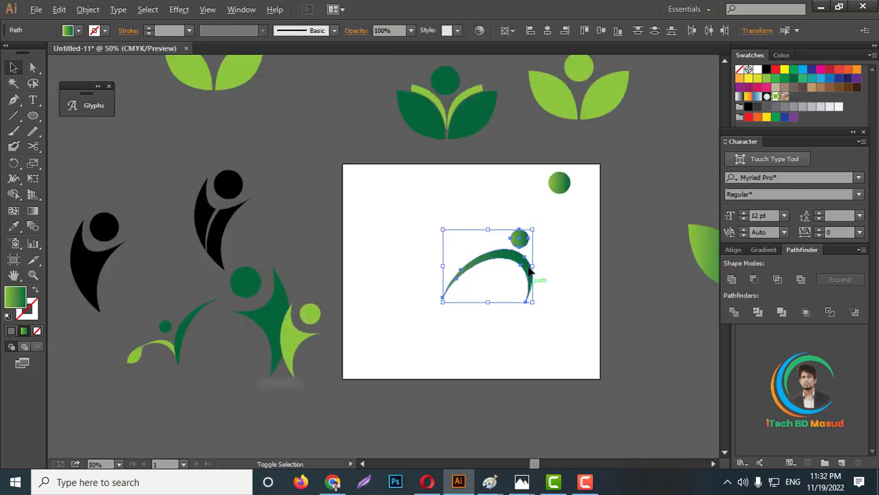
{"action": "scroll", "coordinate": [536, 292], "scroll_direction": "up", "scroll_amount": 1}
{"action": "right_click", "coordinate": [512, 234]}
{"action": "left_click", "coordinate": [554, 296]}
{"action": "left_click", "coordinate": [583, 281]}
Move the grouped arch figure off the artboard, below the green figure pair
{"action": "scroll", "coordinate": [526, 243], "scroll_direction": "down", "scroll_amount": 4}
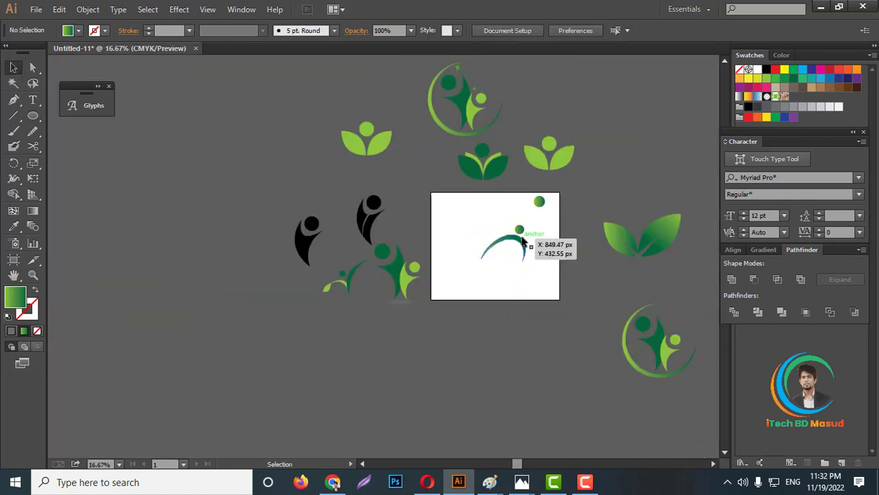
{"action": "left_click_drag", "start_coordinate": [522, 238], "coordinate": [401, 332]}
{"action": "scroll", "coordinate": [509, 241], "scroll_direction": "up", "scroll_amount": 1}
Draw a closed, curved S-shaped body with pointed ends in the middle of the artboard using the Pen tool
{"action": "left_click", "coordinate": [13, 100]}
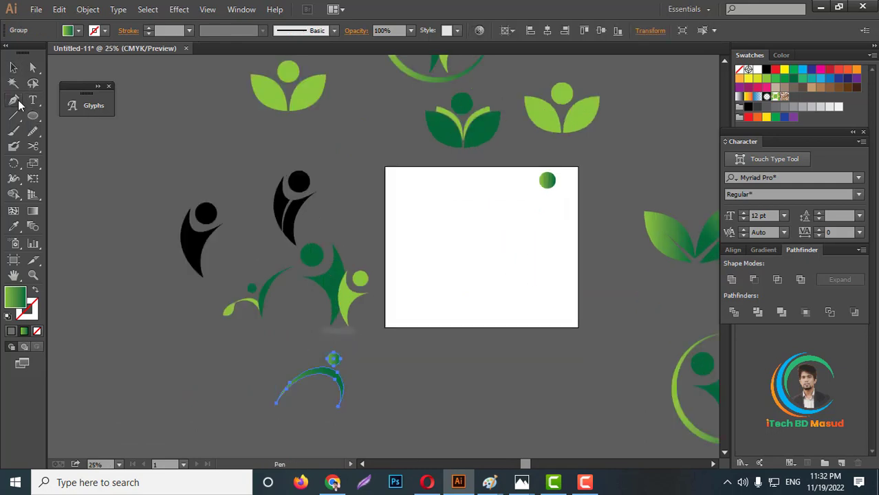
{"action": "scroll", "coordinate": [476, 244], "scroll_direction": "up", "scroll_amount": 1}
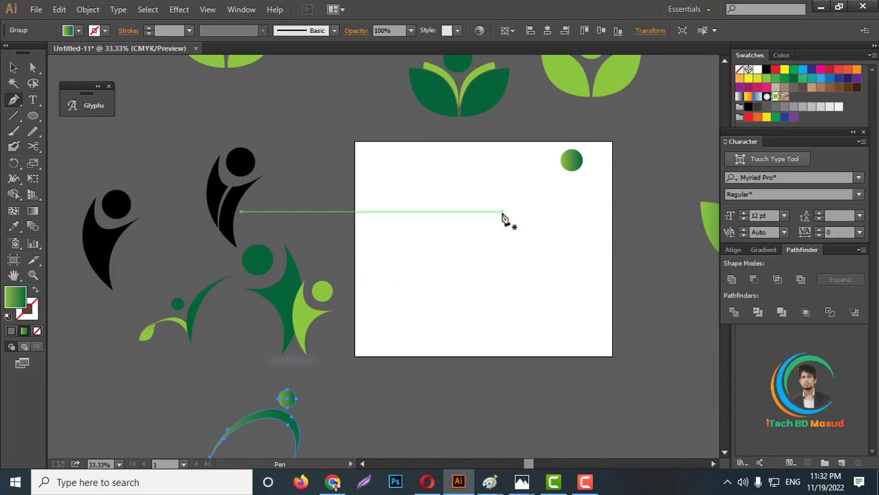
{"action": "left_click", "coordinate": [502, 212]}
{"action": "left_click_drag", "start_coordinate": [457, 255], "coordinate": [422, 268]}
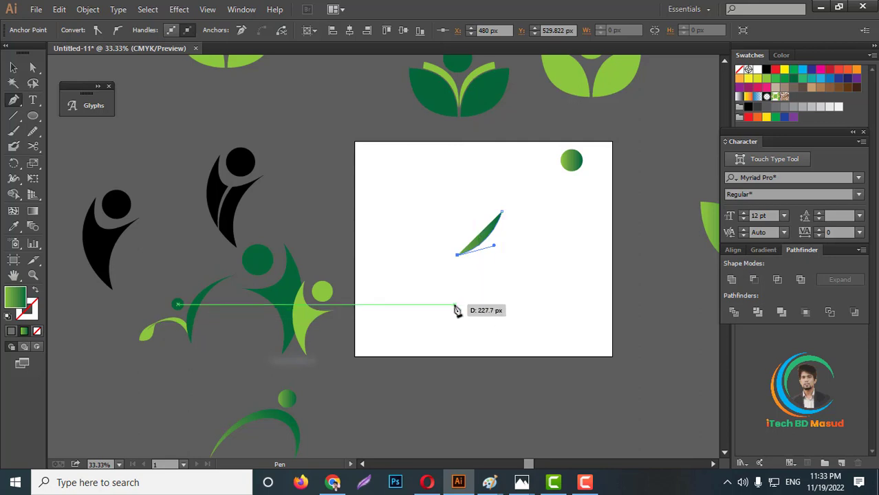
{"action": "left_click_drag", "start_coordinate": [453, 303], "coordinate": [474, 276]}
{"action": "key", "text": "ctrl+equal"}
{"action": "key", "text": "ctrl+minus"}
{"action": "scroll", "coordinate": [522, 196], "scroll_direction": "up", "scroll_amount": 2}
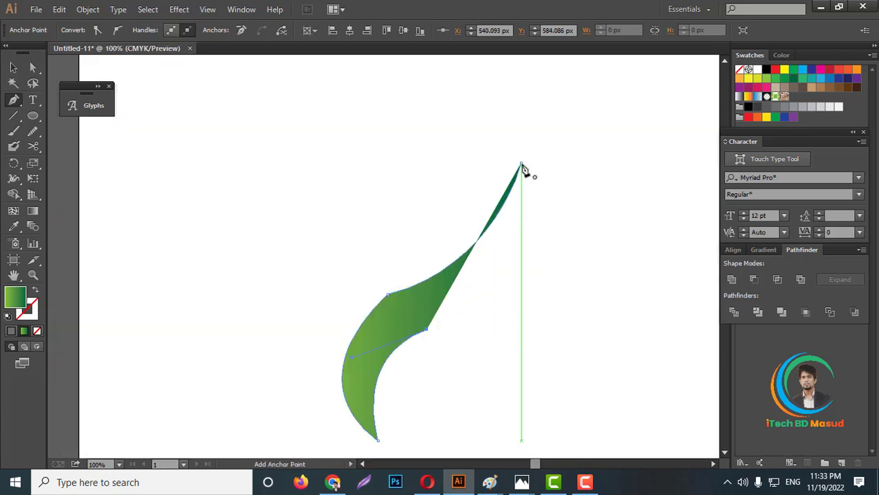
{"action": "scroll", "coordinate": [526, 173], "scroll_direction": "down", "scroll_amount": 2}
{"action": "left_click_drag", "start_coordinate": [522, 178], "coordinate": [507, 137]}
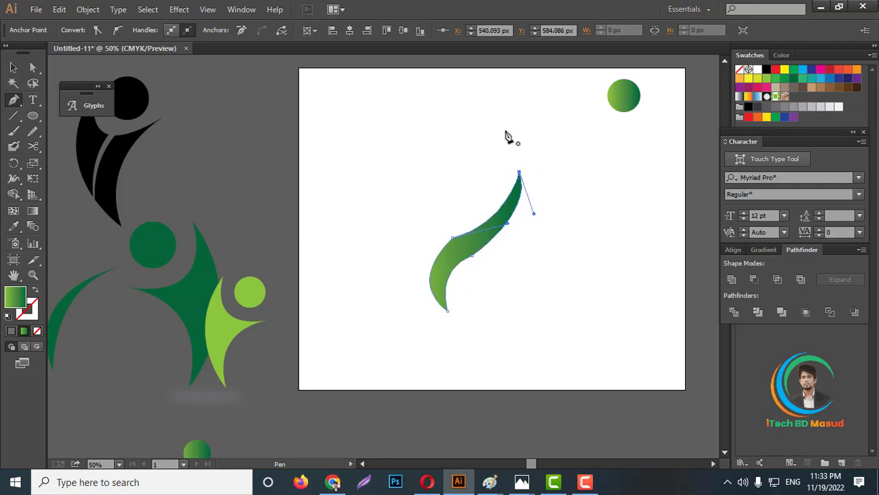
{"action": "left_click", "coordinate": [13, 68]}
{"action": "left_click", "coordinate": [554, 283]}
Smooth the angular bends on both edges of the S-shaped body with the Smooth tool
{"action": "scroll", "coordinate": [474, 250], "scroll_direction": "up", "scroll_amount": 2}
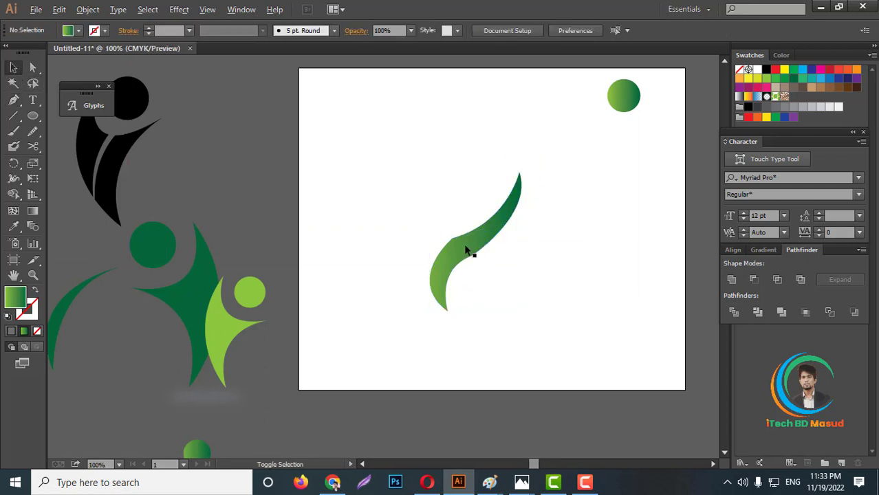
{"action": "left_click", "coordinate": [474, 250]}
{"action": "left_click_drag", "start_coordinate": [33, 132], "coordinate": [48, 136]}
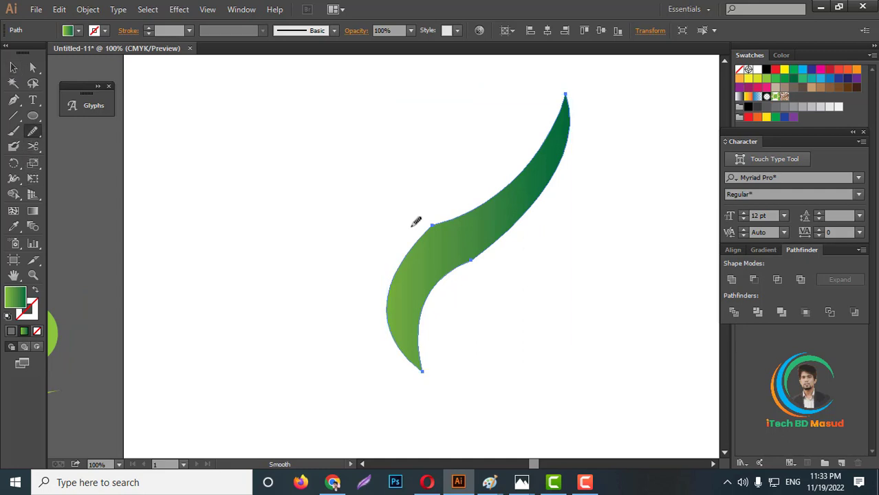
{"action": "left_click_drag", "start_coordinate": [465, 210], "coordinate": [444, 231]}
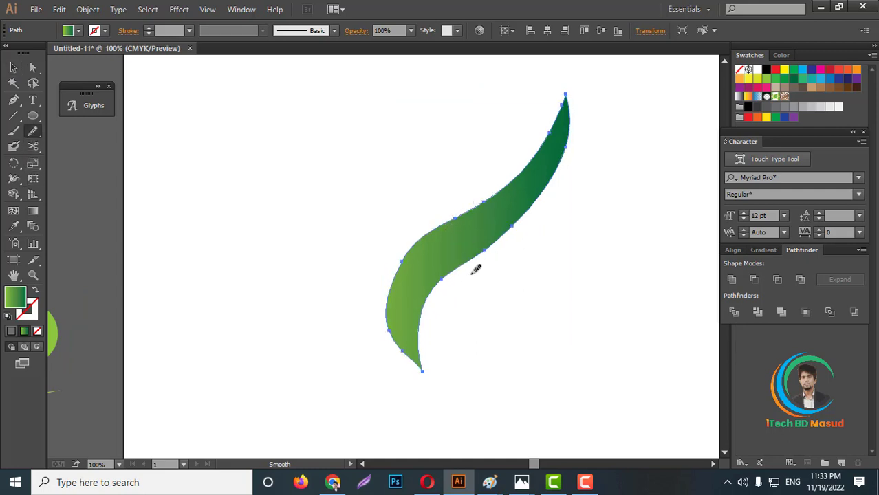
{"action": "left_click_drag", "start_coordinate": [474, 267], "coordinate": [412, 314]}
{"action": "scroll", "coordinate": [454, 289], "scroll_direction": "down", "scroll_amount": 3}
{"action": "left_click", "coordinate": [13, 67]}
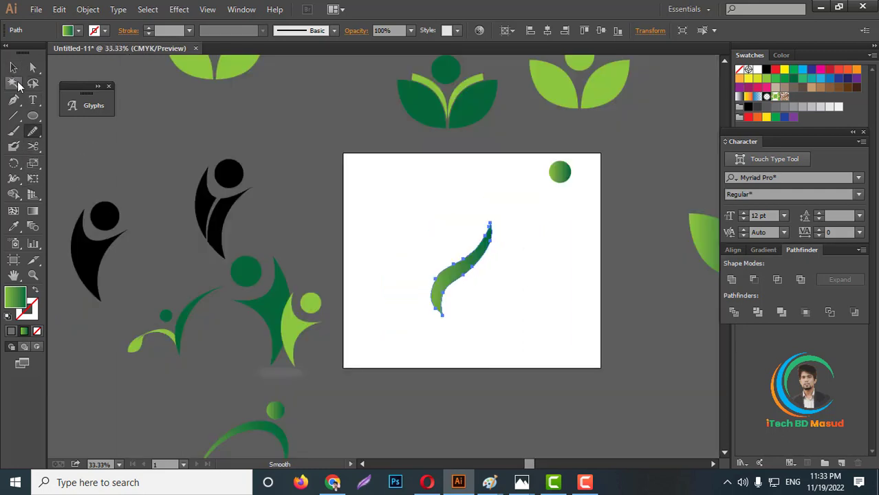
{"action": "left_click", "coordinate": [481, 293]}
{"action": "scroll", "coordinate": [481, 296], "scroll_direction": "up", "scroll_amount": 3}
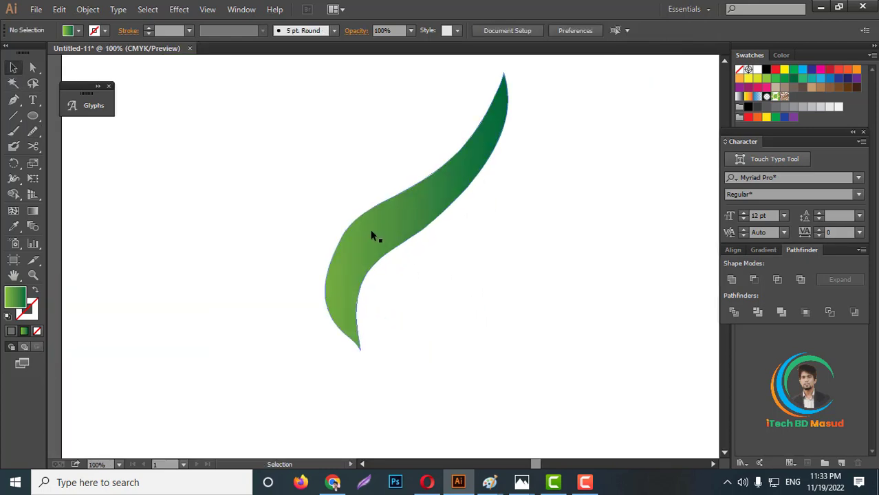
{"action": "key", "text": "ctrl+plus"}
{"action": "key", "text": "ctrl+plus"}
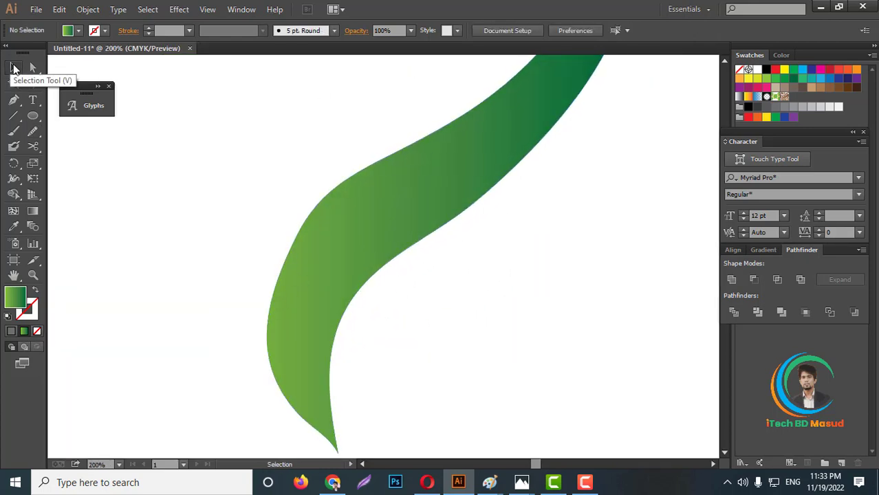
Draw a closed cutting shape over the bulge on the S-shaped body's upper-left edge and subtract it from the body with Minus Front
{"action": "left_click", "coordinate": [13, 99]}
{"action": "left_click_drag", "start_coordinate": [395, 152], "coordinate": [471, 118]}
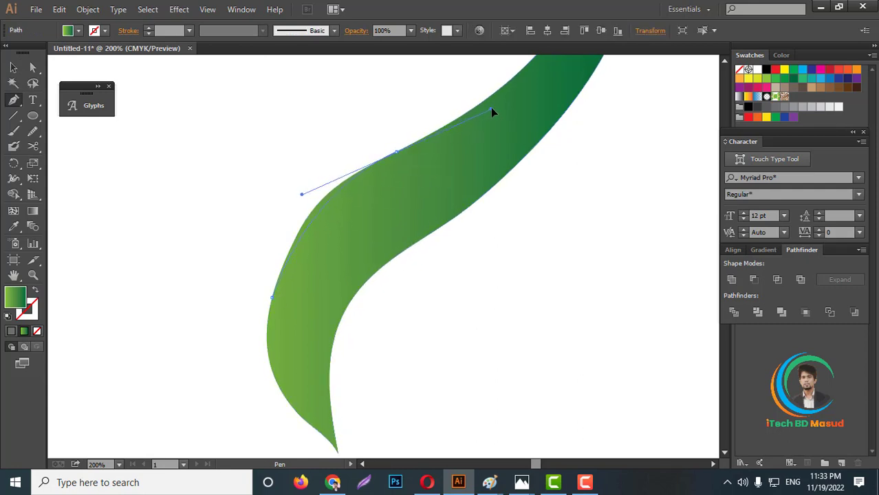
{"action": "left_click_drag", "start_coordinate": [141, 132], "coordinate": [84, 120]}
{"action": "left_click", "coordinate": [33, 68]}
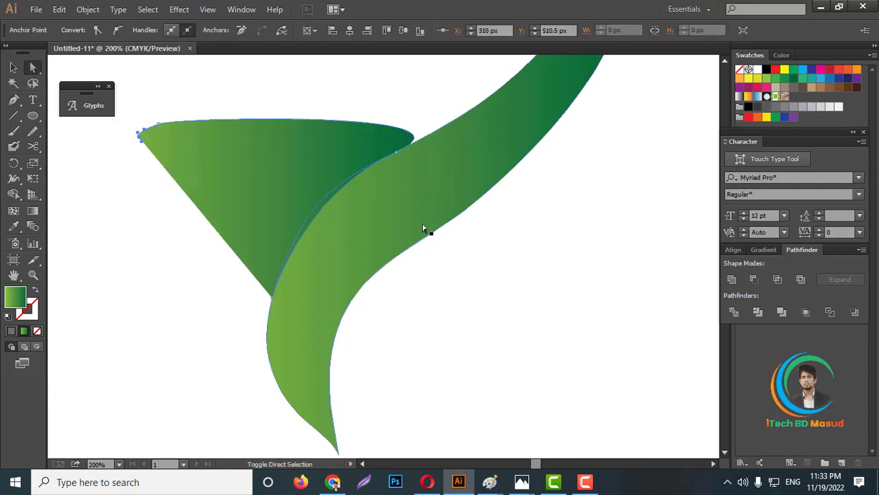
{"action": "left_click", "coordinate": [428, 231], "text": "shift"}
{"action": "left_click", "coordinate": [753, 280]}
{"action": "left_click", "coordinate": [504, 319]}
{"action": "key", "text": "ctrl+1"}
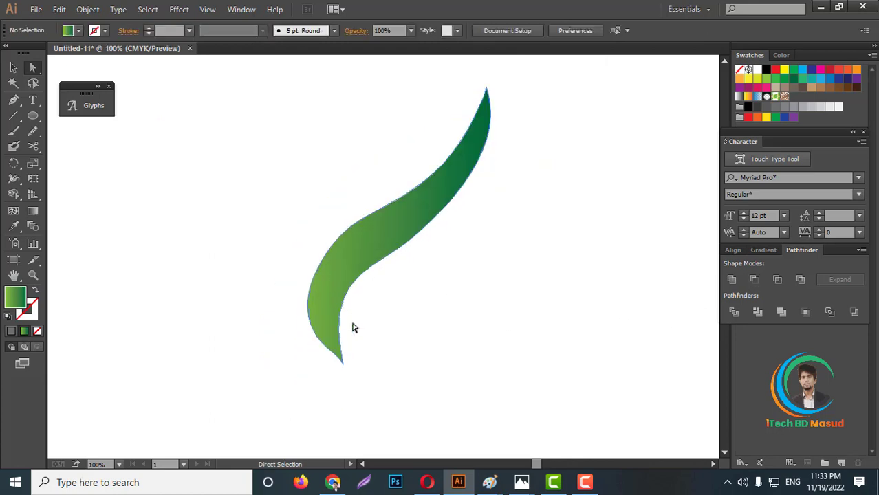
Draw a closed, curved arm with a notched end rising from the lower tip of the S-shaped body using the Pen tool
{"action": "scroll", "coordinate": [441, 362], "scroll_direction": "down", "scroll_amount": 1}
{"action": "scroll", "coordinate": [380, 344], "scroll_direction": "up", "scroll_amount": 1, "text": "alt"}
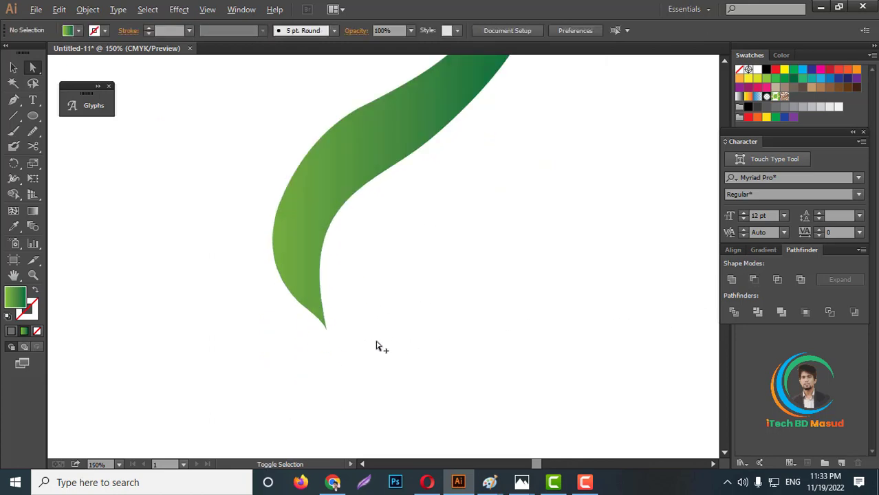
{"action": "left_click", "coordinate": [13, 101]}
{"action": "scroll", "coordinate": [330, 308], "scroll_direction": "up", "scroll_amount": 1}
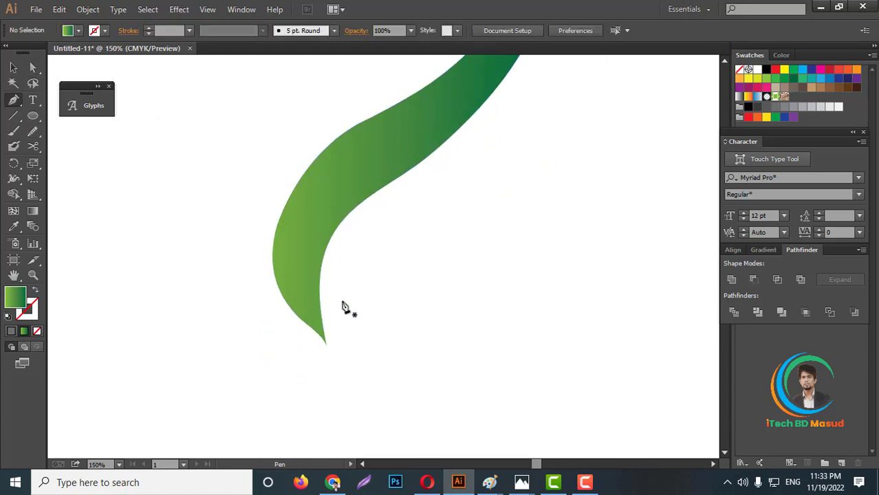
{"action": "left_click", "coordinate": [321, 303]}
{"action": "scroll", "coordinate": [322, 305], "scroll_direction": "down", "scroll_amount": 2, "text": "alt"}
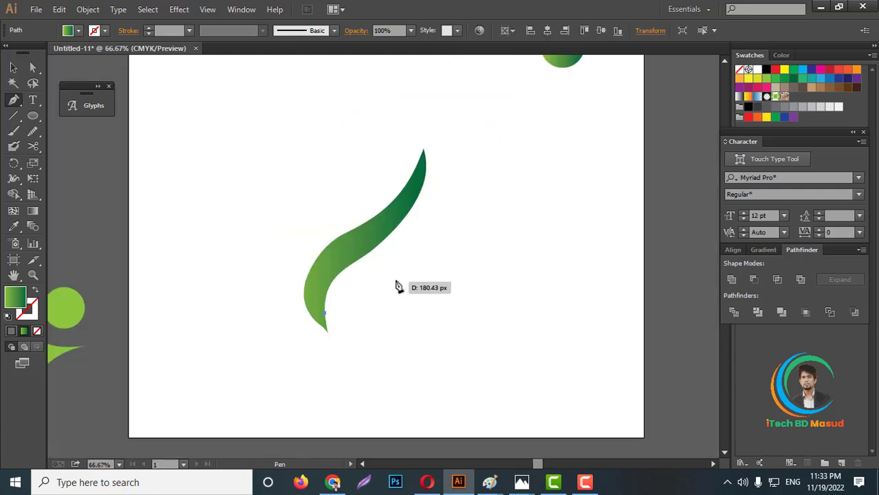
{"action": "left_click_drag", "start_coordinate": [368, 272], "coordinate": [369, 211]}
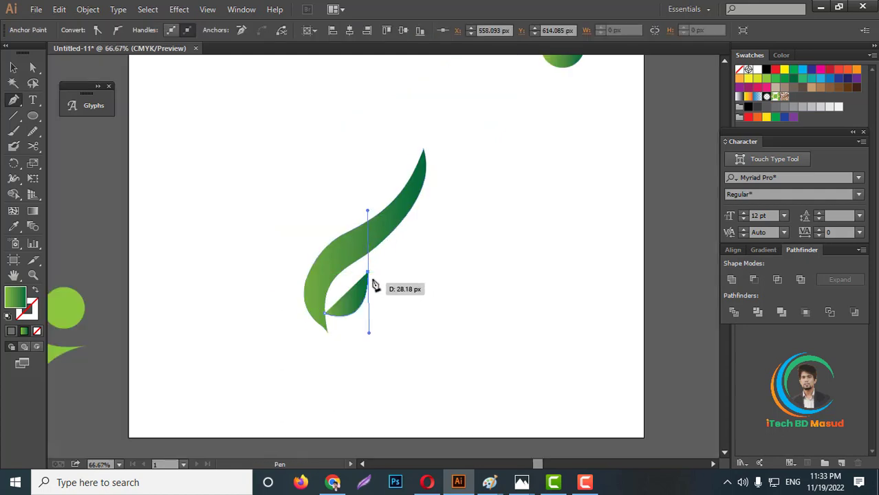
{"action": "left_click", "coordinate": [369, 272]}
{"action": "left_click_drag", "start_coordinate": [391, 290], "coordinate": [403, 286]}
{"action": "left_click", "coordinate": [390, 291]}
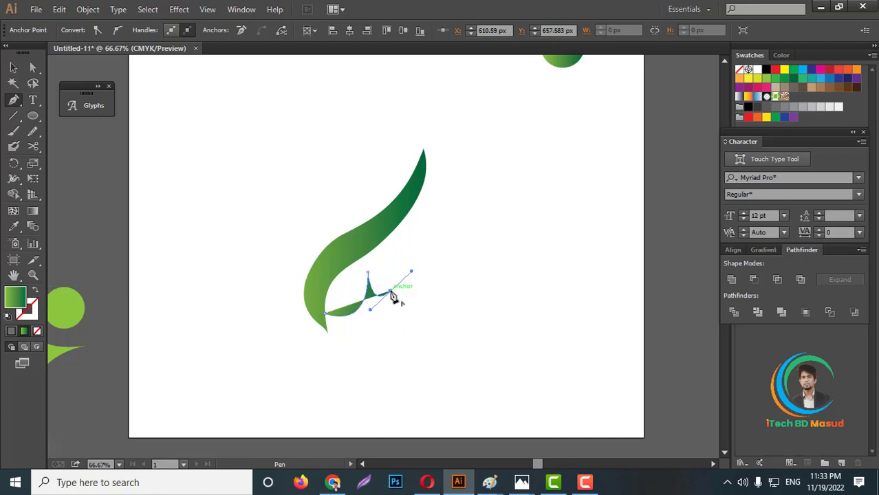
{"action": "left_click_drag", "start_coordinate": [324, 329], "coordinate": [377, 386]}
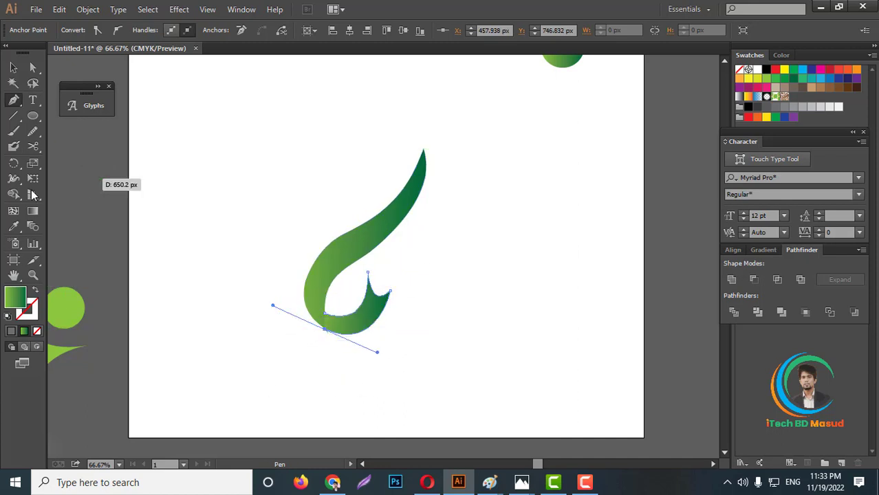
{"action": "left_click", "coordinate": [13, 67]}
{"action": "left_click", "coordinate": [218, 202]}
Remove the pointed tip protruding below the arm and merge the overlapping sliver into the S-shaped body with the Shape Builder tool
{"action": "scroll", "coordinate": [397, 280], "scroll_direction": "down", "scroll_amount": 2}
{"action": "scroll", "coordinate": [397, 281], "scroll_direction": "up", "scroll_amount": 7}
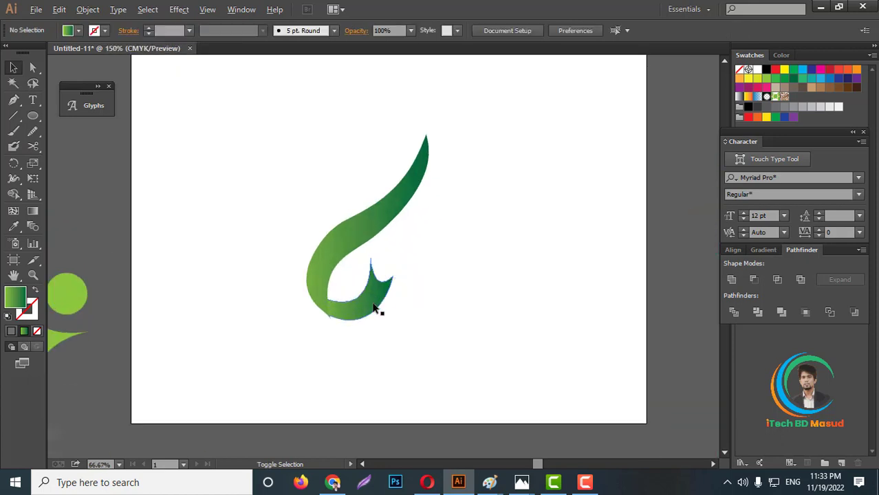
{"action": "left_click", "coordinate": [249, 330]}
{"action": "scroll", "coordinate": [286, 372], "scroll_direction": "up", "scroll_amount": 2}
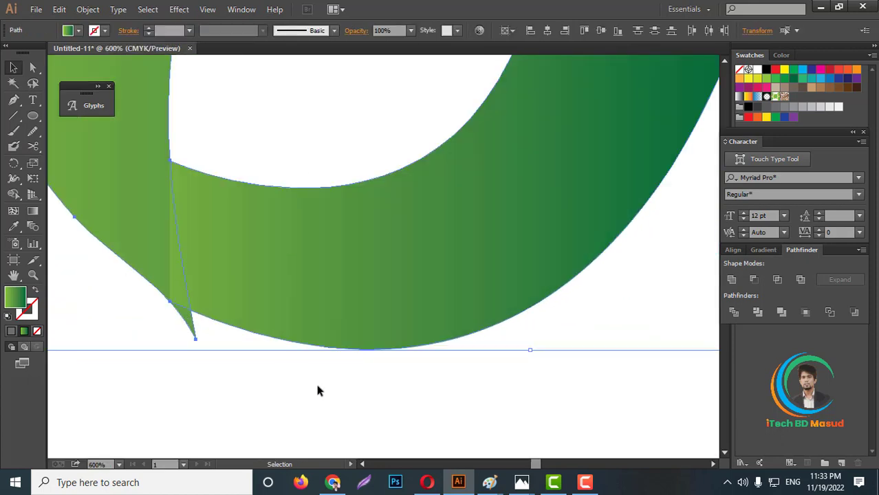
{"action": "left_click", "coordinate": [310, 362]}
{"action": "scroll", "coordinate": [313, 368], "scroll_direction": "down", "scroll_amount": 1}
{"action": "left_click", "coordinate": [247, 334]}
{"action": "scroll", "coordinate": [249, 333], "scroll_direction": "up", "scroll_amount": 2}
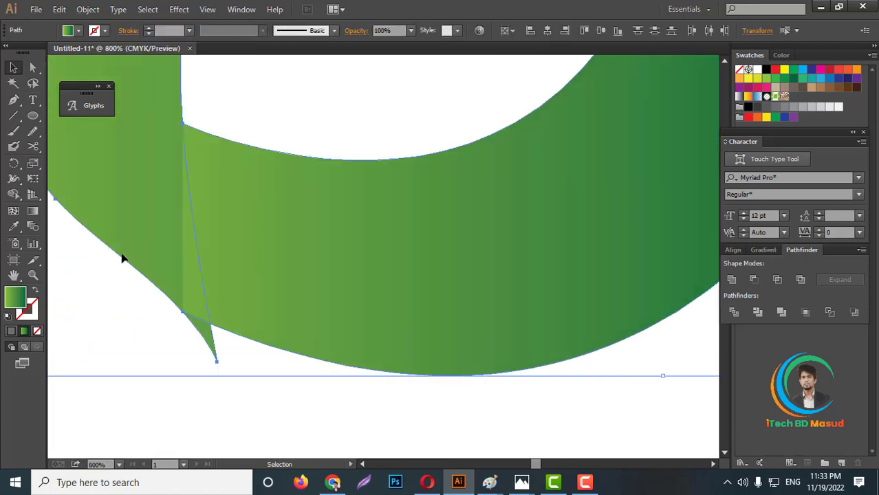
{"action": "left_click", "coordinate": [13, 194]}
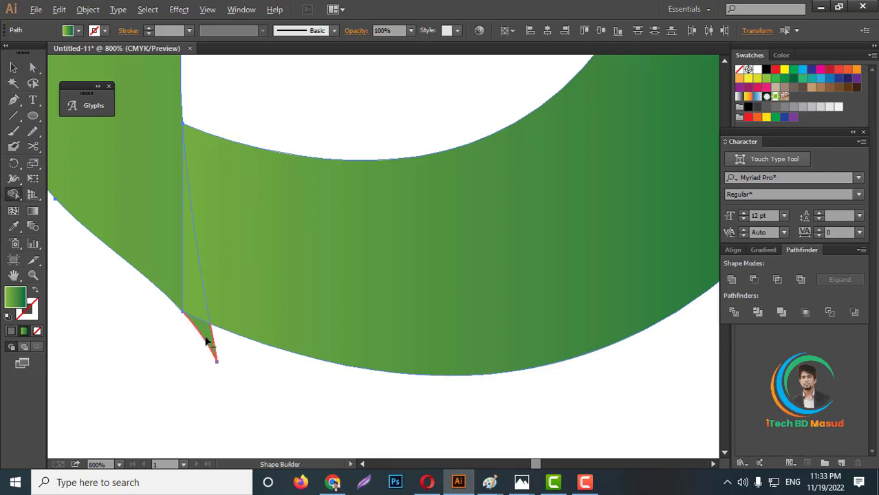
{"action": "left_click", "coordinate": [209, 348], "text": "alt"}
{"action": "scroll", "coordinate": [309, 365], "scroll_direction": "down", "scroll_amount": 2}
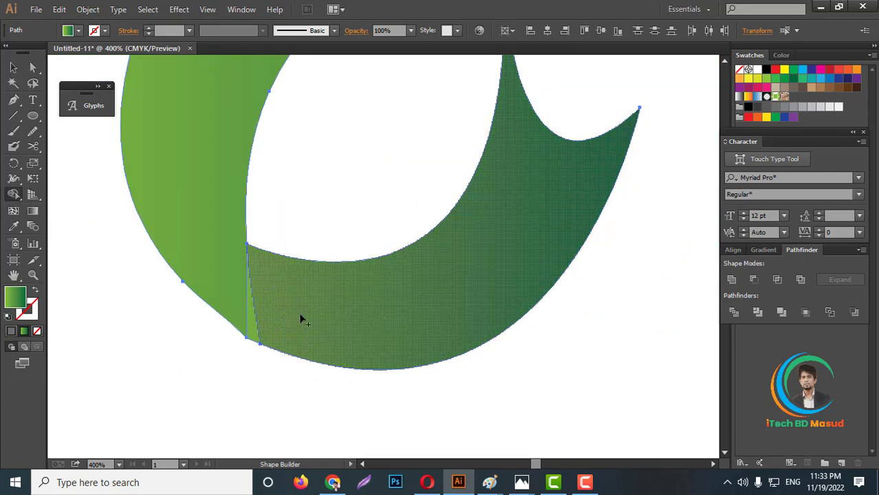
{"action": "left_click_drag", "start_coordinate": [244, 299], "coordinate": [252, 334]}
{"action": "scroll", "coordinate": [295, 377], "scroll_direction": "down", "scroll_amount": 4}
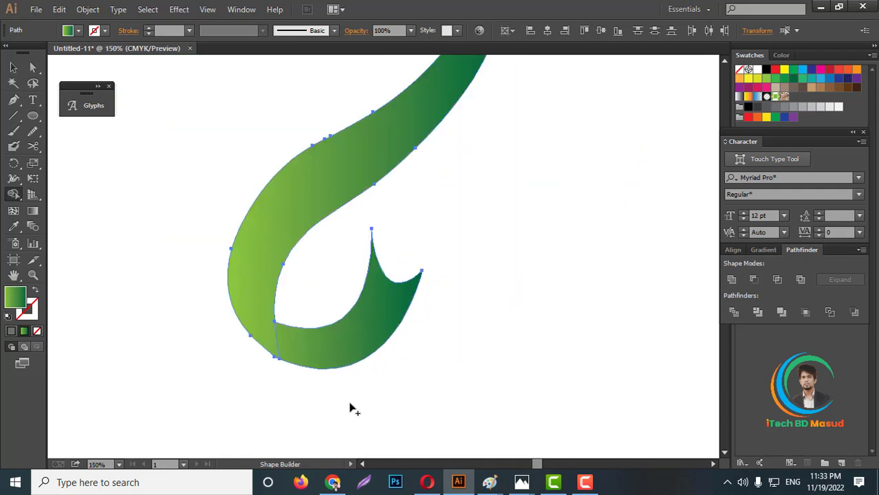
Draw a small circle above the arm's notched end and place a larger circle beside the upper part of the S-shaped body
{"action": "left_click_drag", "start_coordinate": [36, 114], "coordinate": [79, 146]}
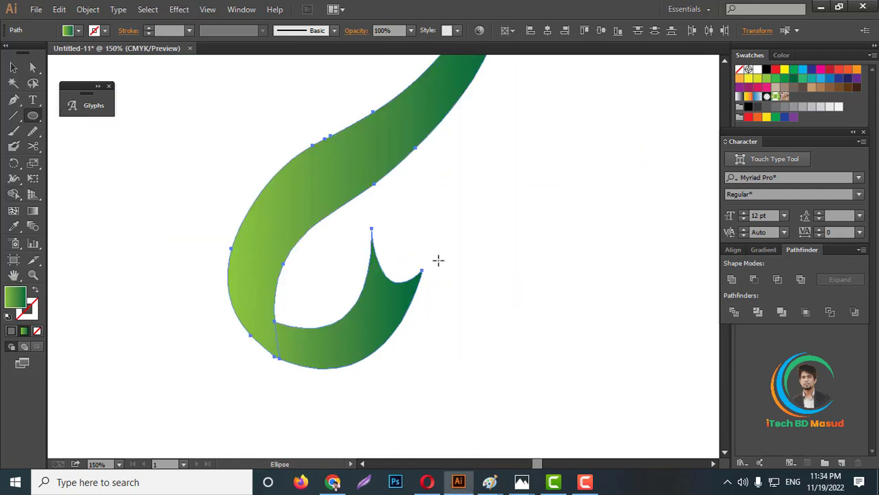
{"action": "left_click_drag", "start_coordinate": [406, 241], "coordinate": [426, 264]}
{"action": "left_click", "coordinate": [13, 67]}
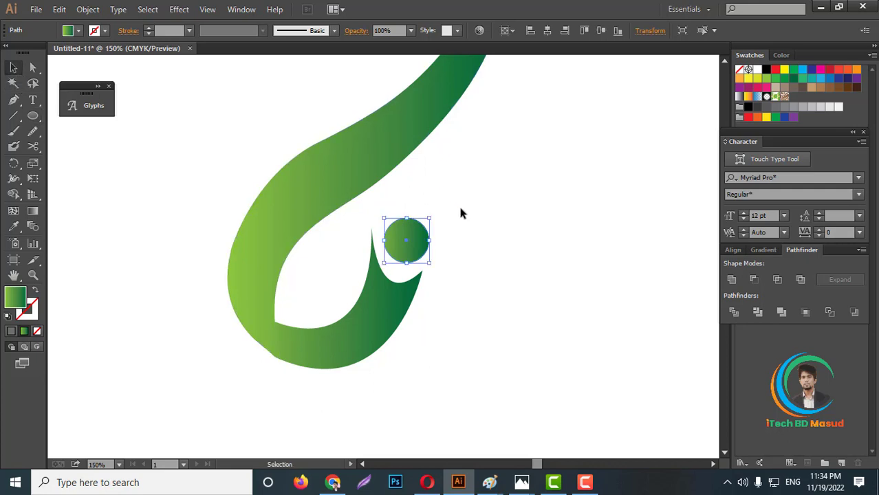
{"action": "key", "text": "ctrl+minus"}
{"action": "key", "text": "ctrl+minus"}
{"action": "left_click_drag", "start_coordinate": [426, 295], "coordinate": [408, 195]}
{"action": "left_click", "coordinate": [487, 236]}
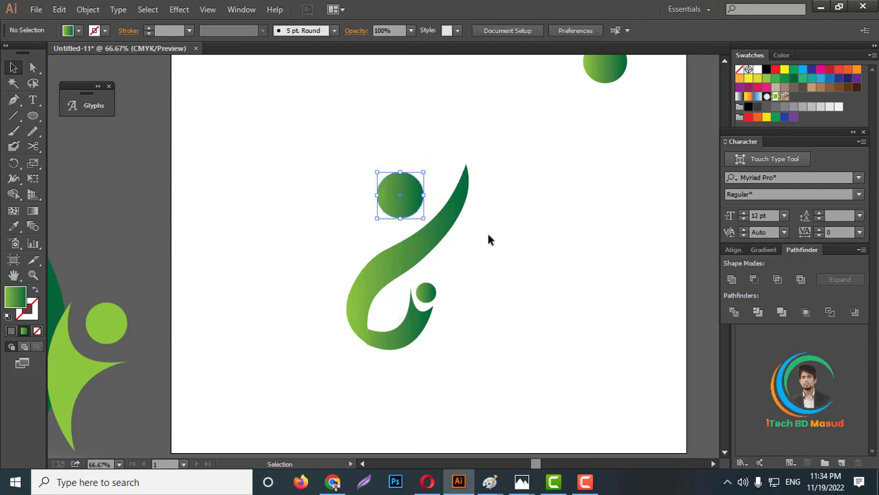
Select the whole S-shaped figure together with its two circles
{"action": "key", "text": "ctrl+minus"}
{"action": "key", "text": "ctrl+minus"}
{"action": "key", "text": "ctrl+minus"}
{"action": "key", "text": "ctrl+minus"}
{"action": "scroll", "coordinate": [473, 282], "scroll_direction": "up", "scroll_amount": 2}
{"action": "left_click_drag", "start_coordinate": [355, 160], "coordinate": [496, 311]}
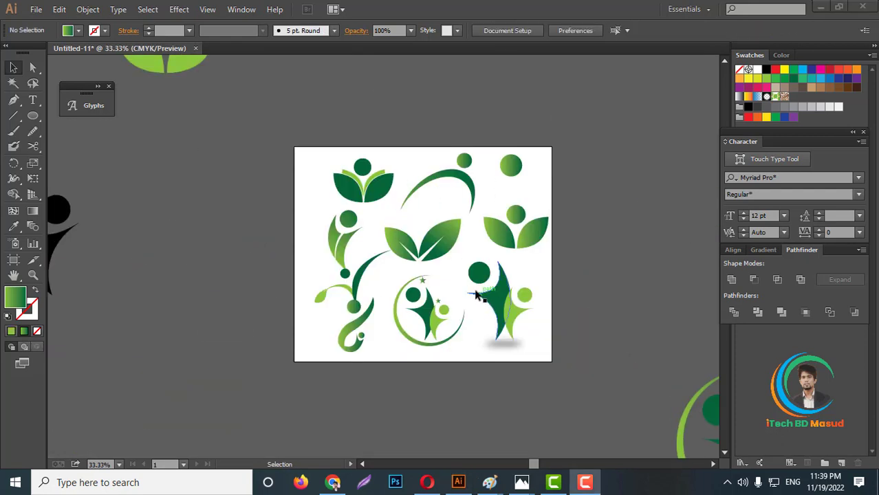
{"action": "scroll", "coordinate": [465, 289], "scroll_direction": "up", "scroll_amount": 2}
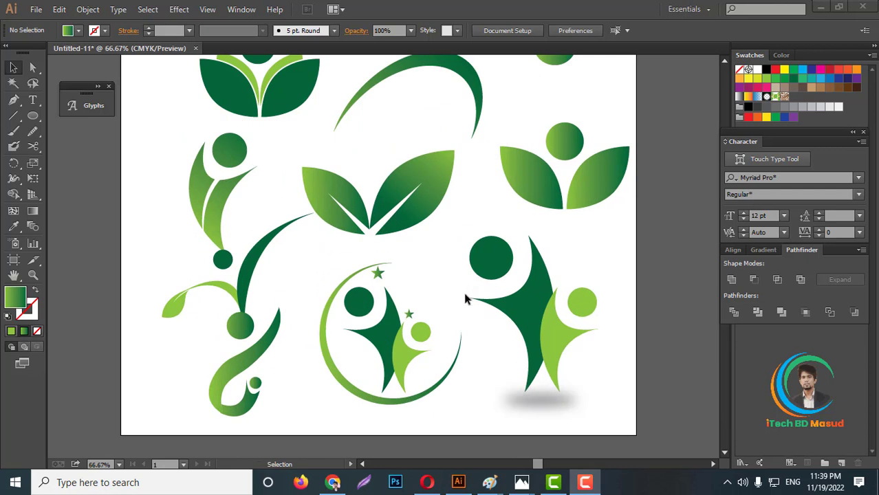
{"action": "scroll", "coordinate": [465, 298], "scroll_direction": "up", "scroll_amount": 3}
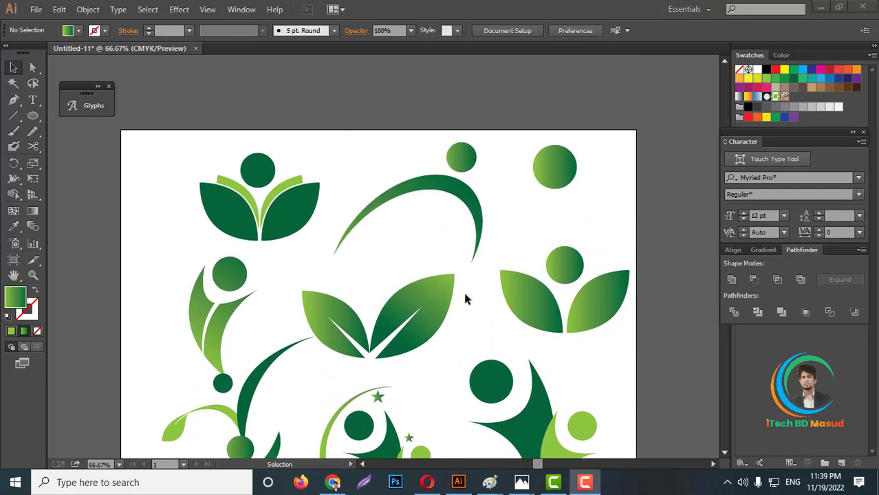
{"action": "scroll", "coordinate": [464, 295], "scroll_direction": "down", "scroll_amount": 5}
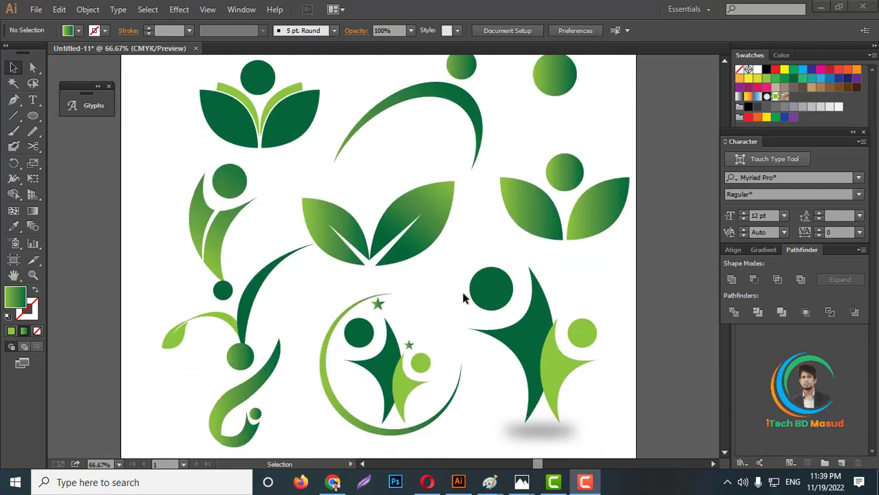
{"action": "scroll", "coordinate": [474, 317], "scroll_direction": "up", "scroll_amount": 3}
{"action": "scroll", "coordinate": [448, 306], "scroll_direction": "down", "scroll_amount": 3}
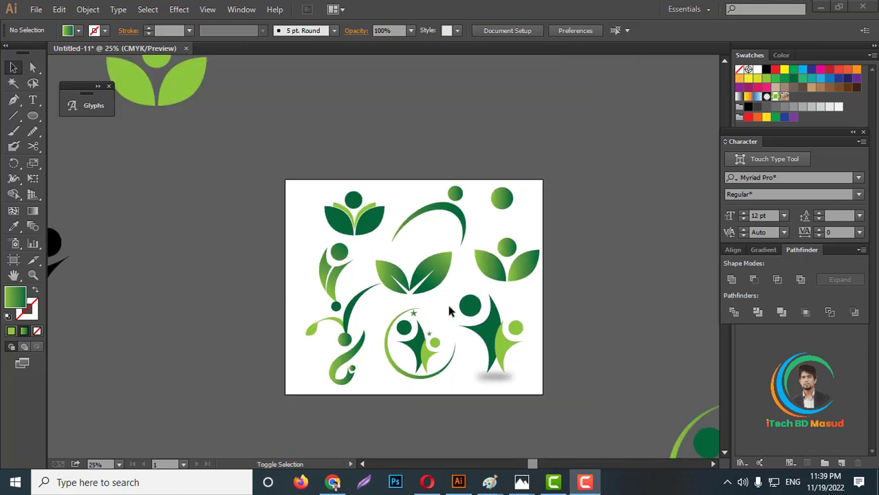